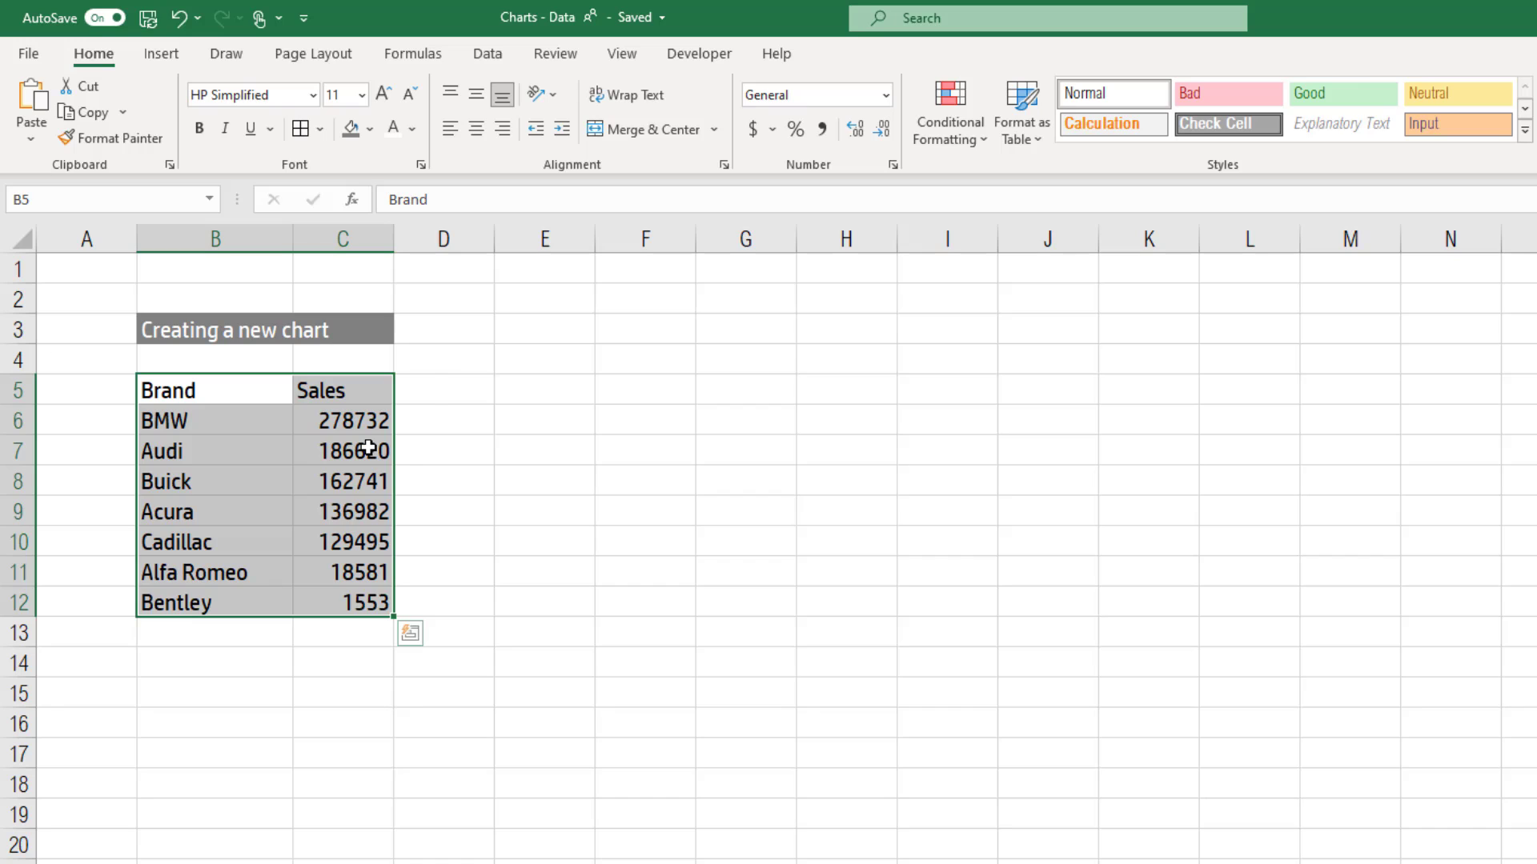
Insert an empty 2-D clustered column chart from blank cell E5 and place it beside the brand sales table
left_click(368, 448)
left_click(537, 400)
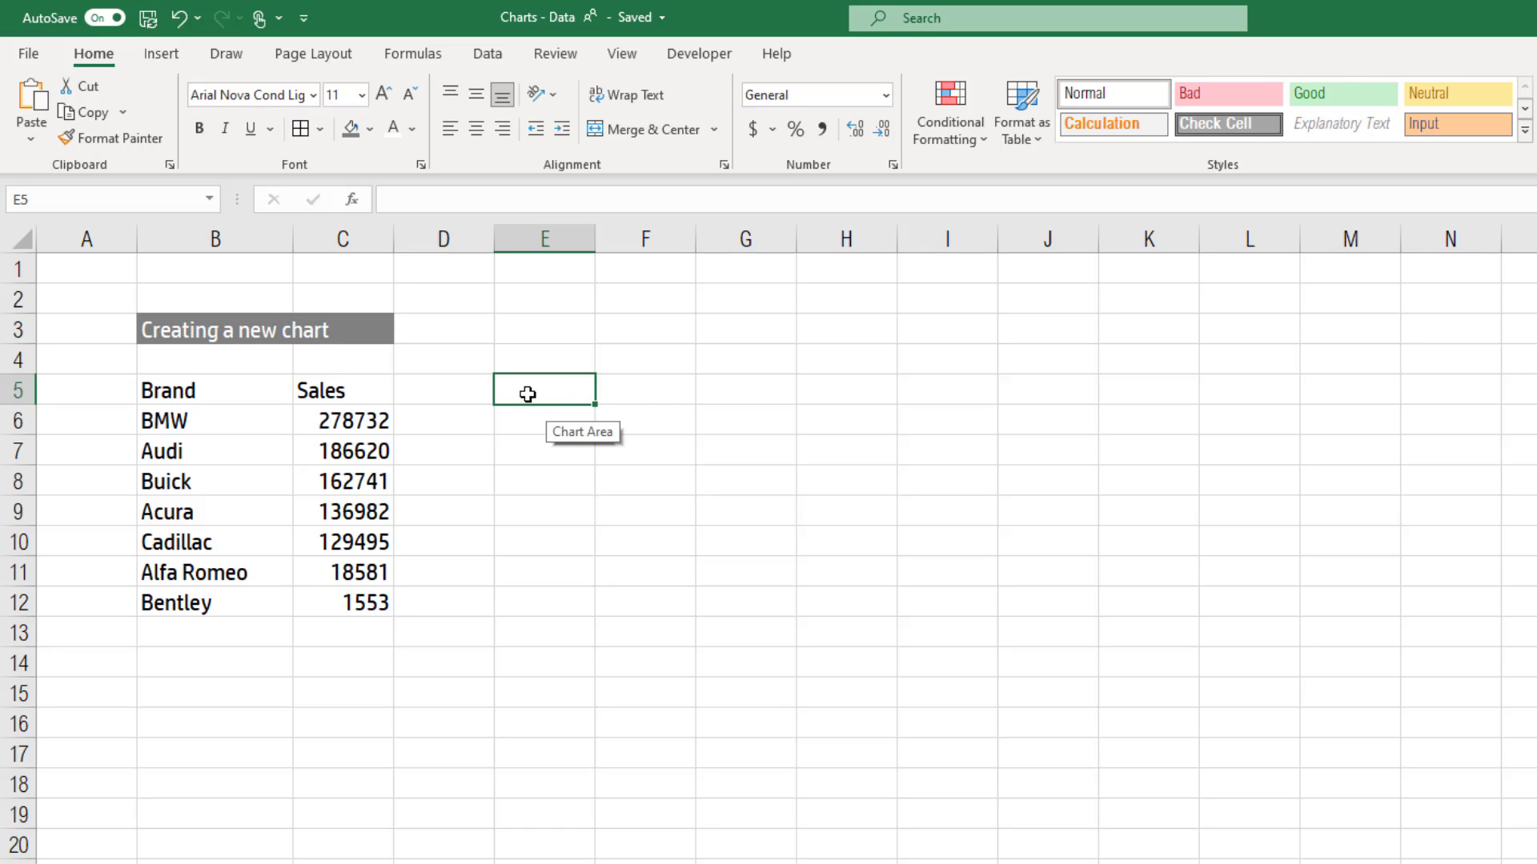
left_click(176, 55)
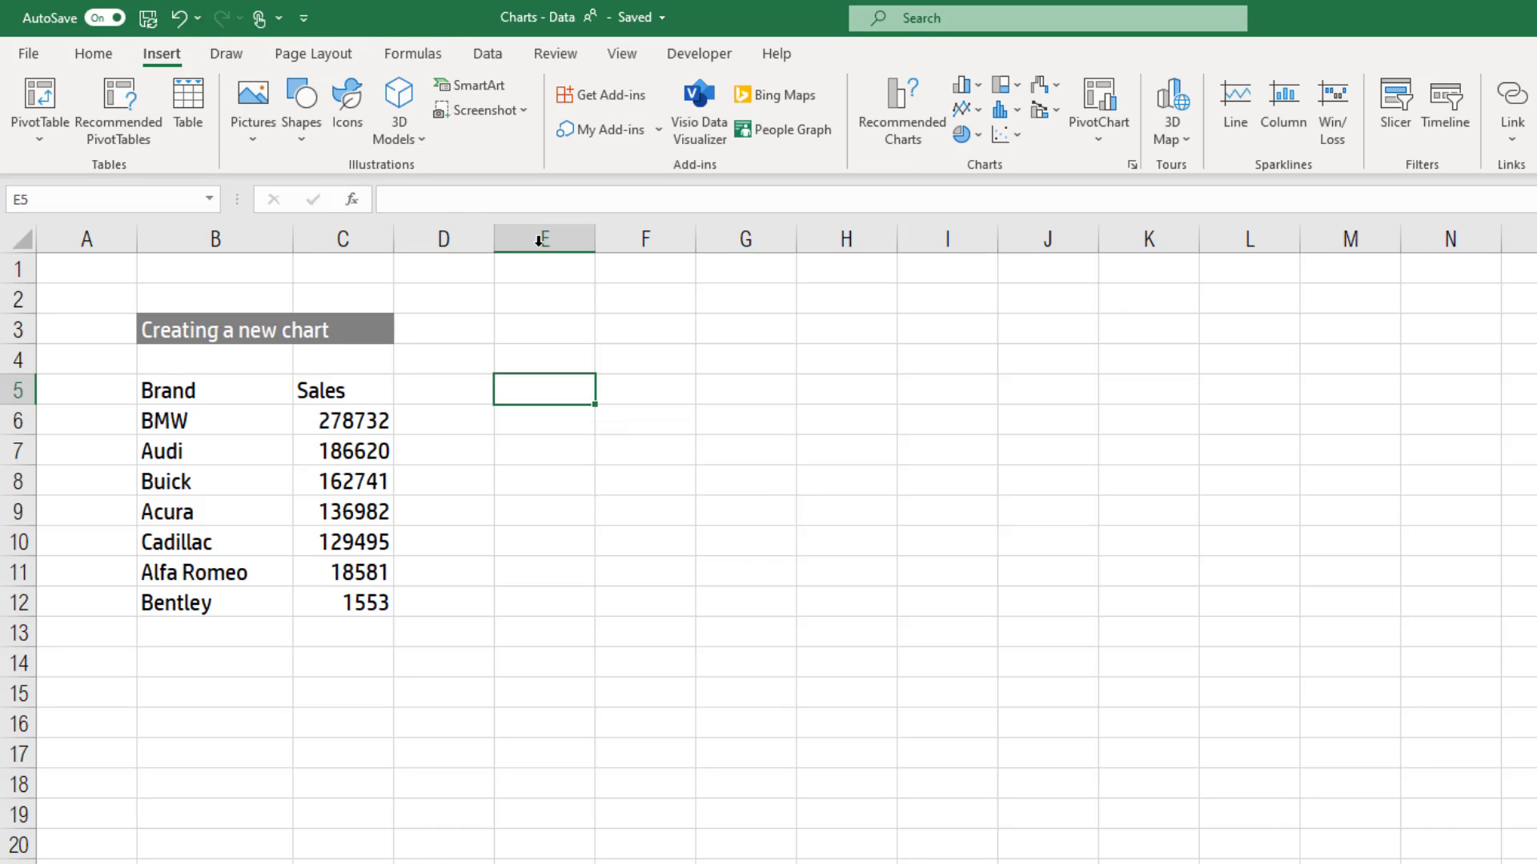
left_click(981, 89)
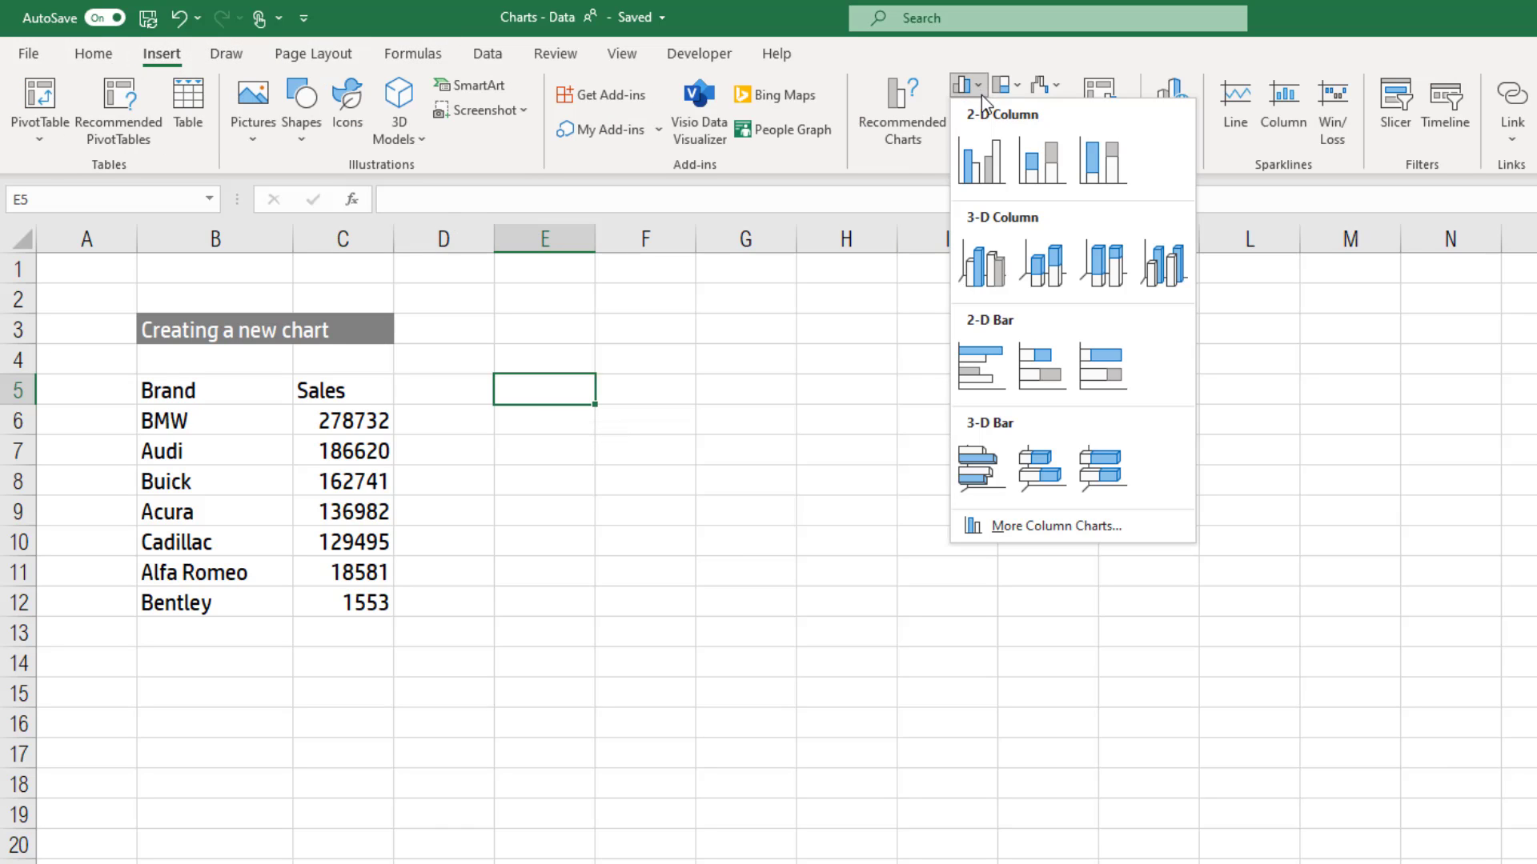
left_click(999, 175)
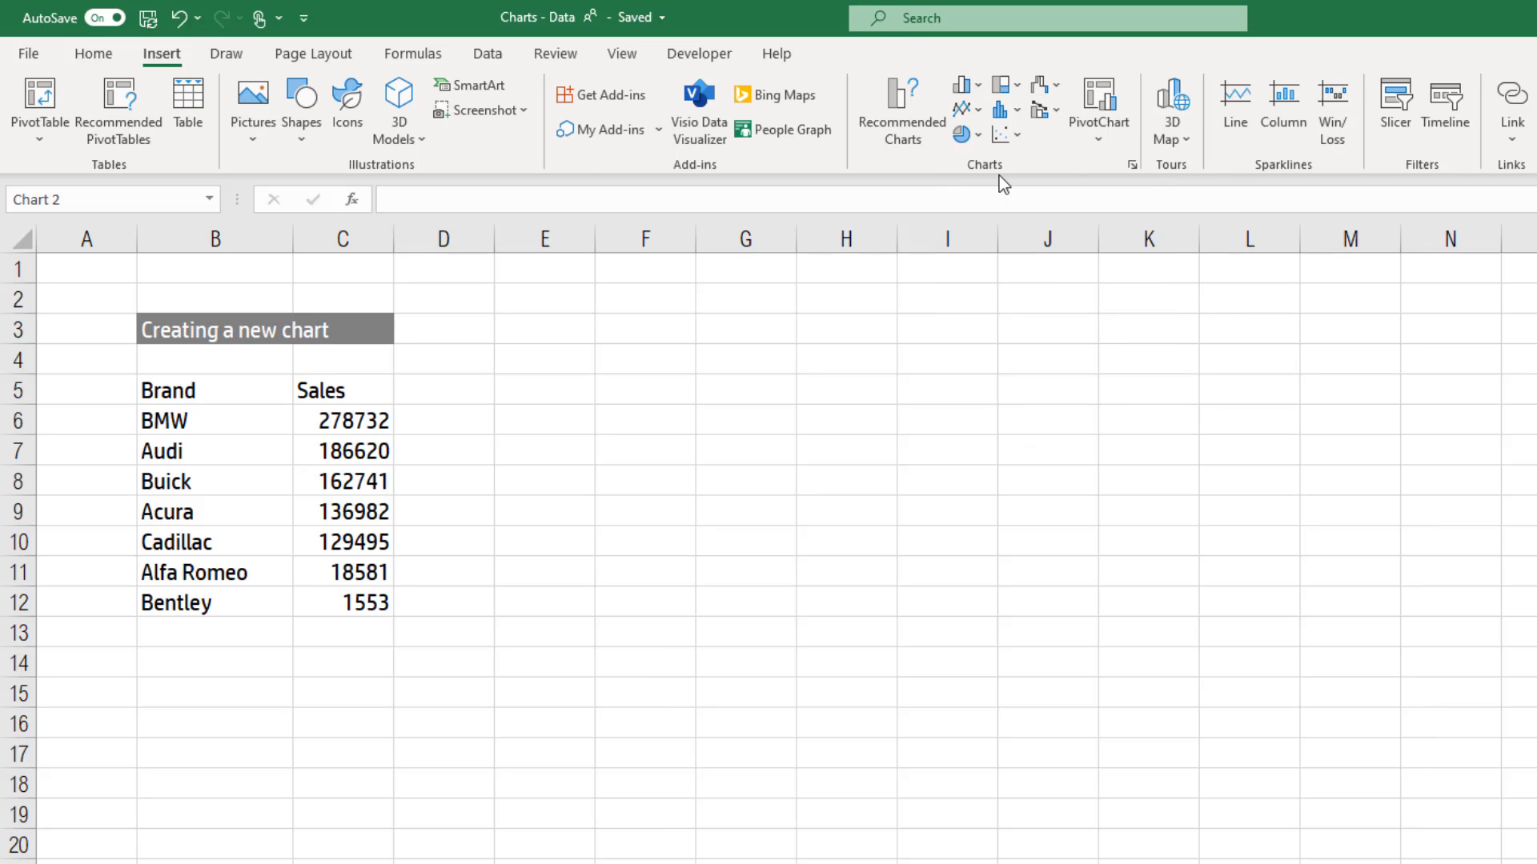
left_click_drag(940, 459, 781, 360)
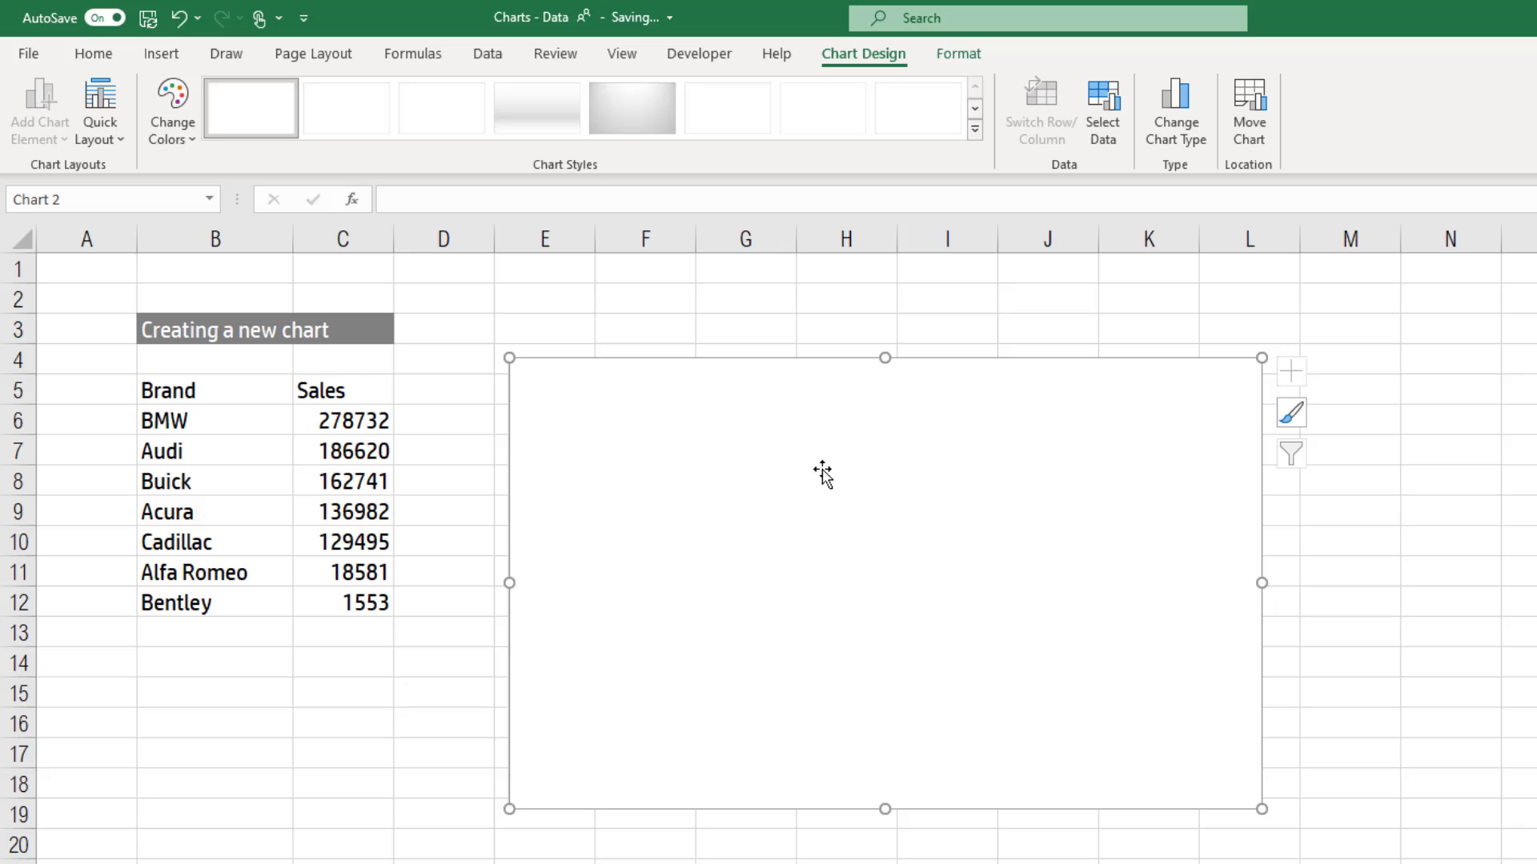
Add a new data series to the empty chart, taking its name from the Sales header in C5
right_click(868, 504)
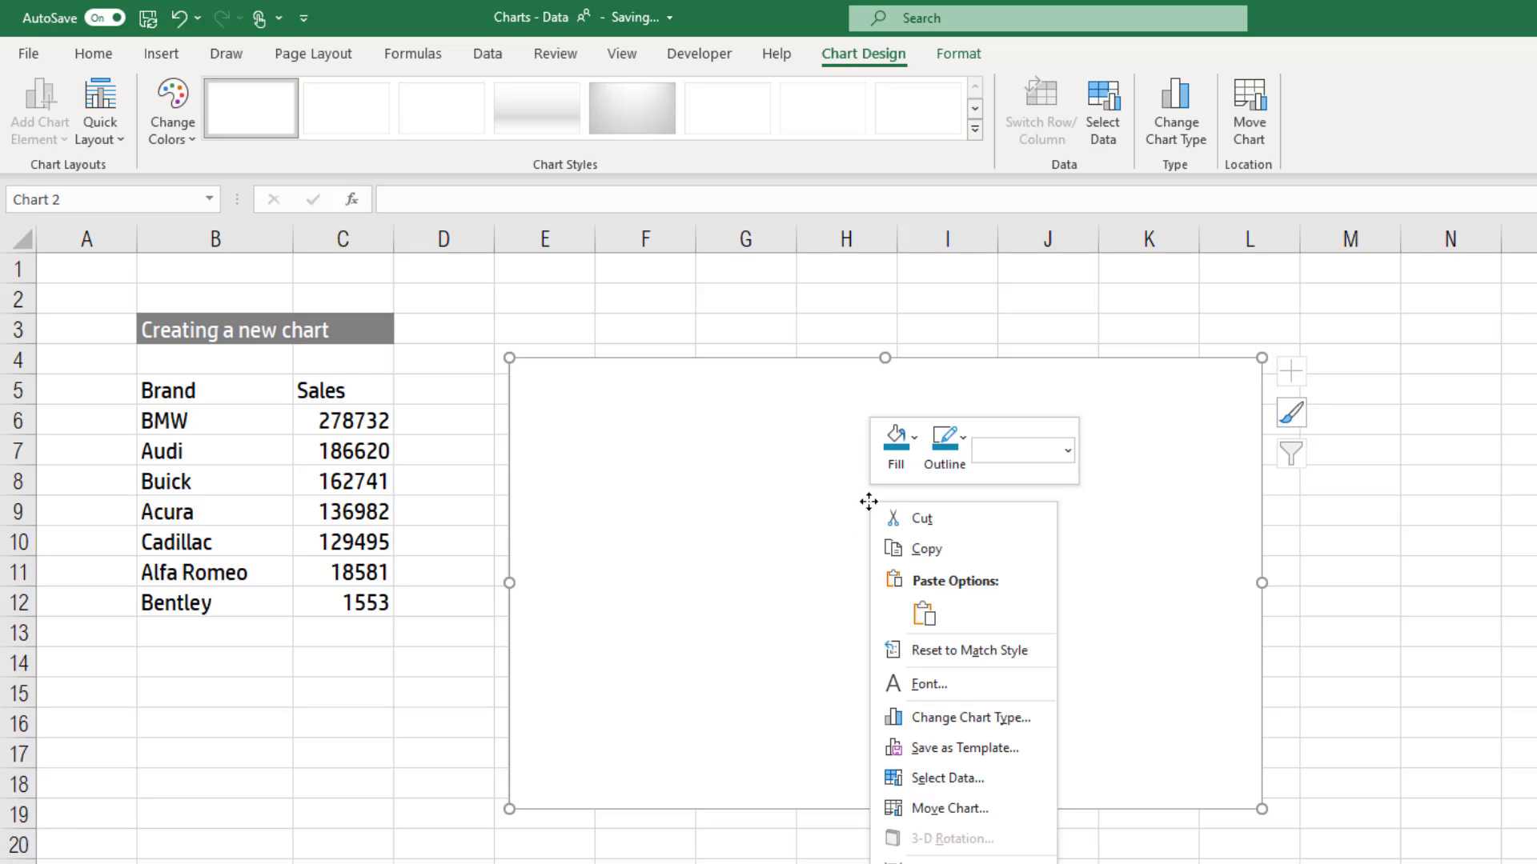
left_click(958, 788)
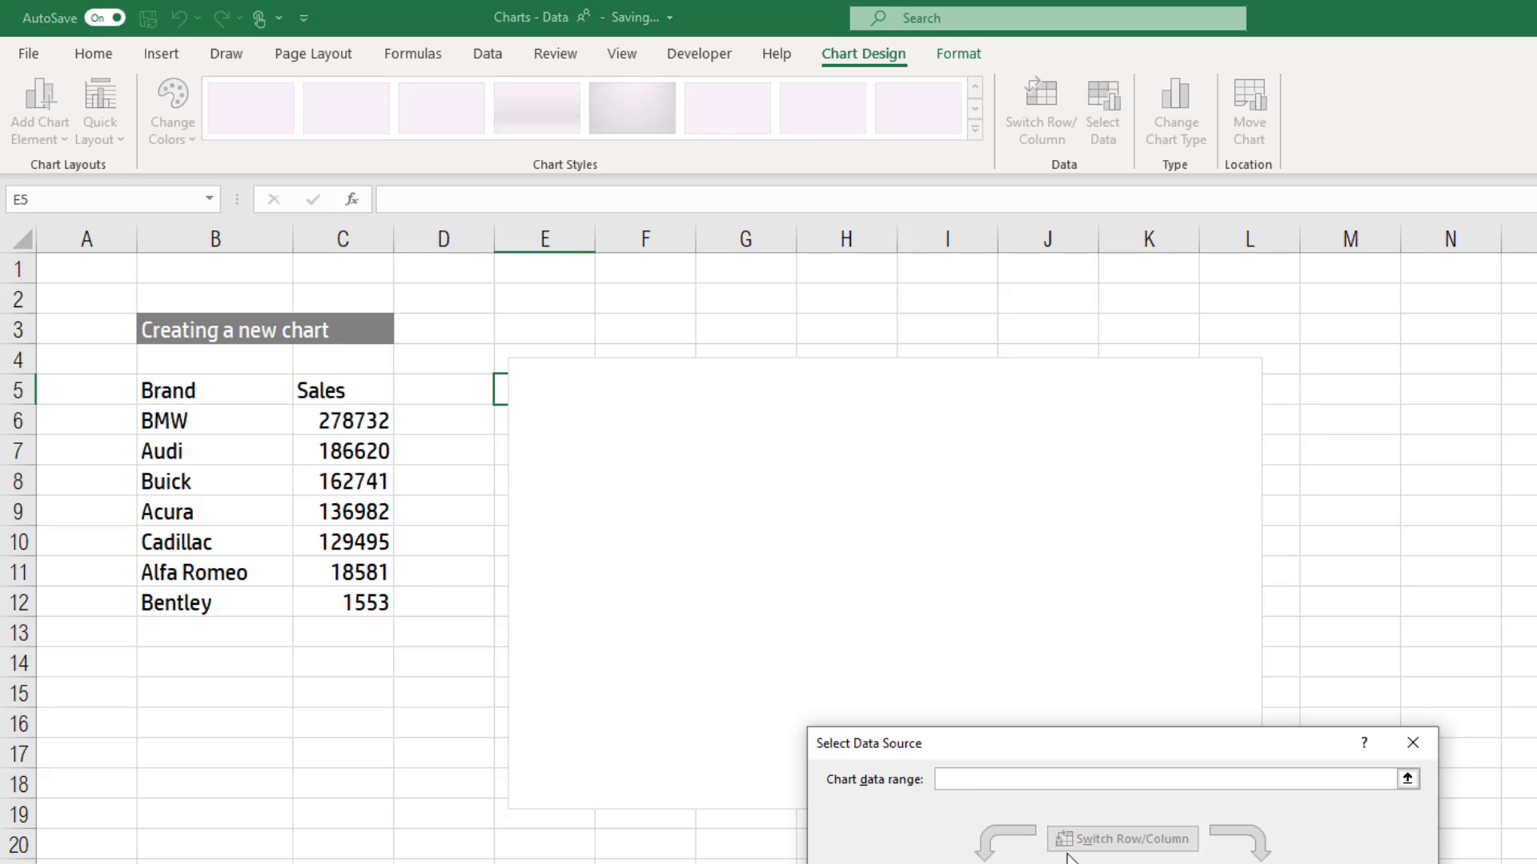
left_click_drag(1074, 744, 842, 403)
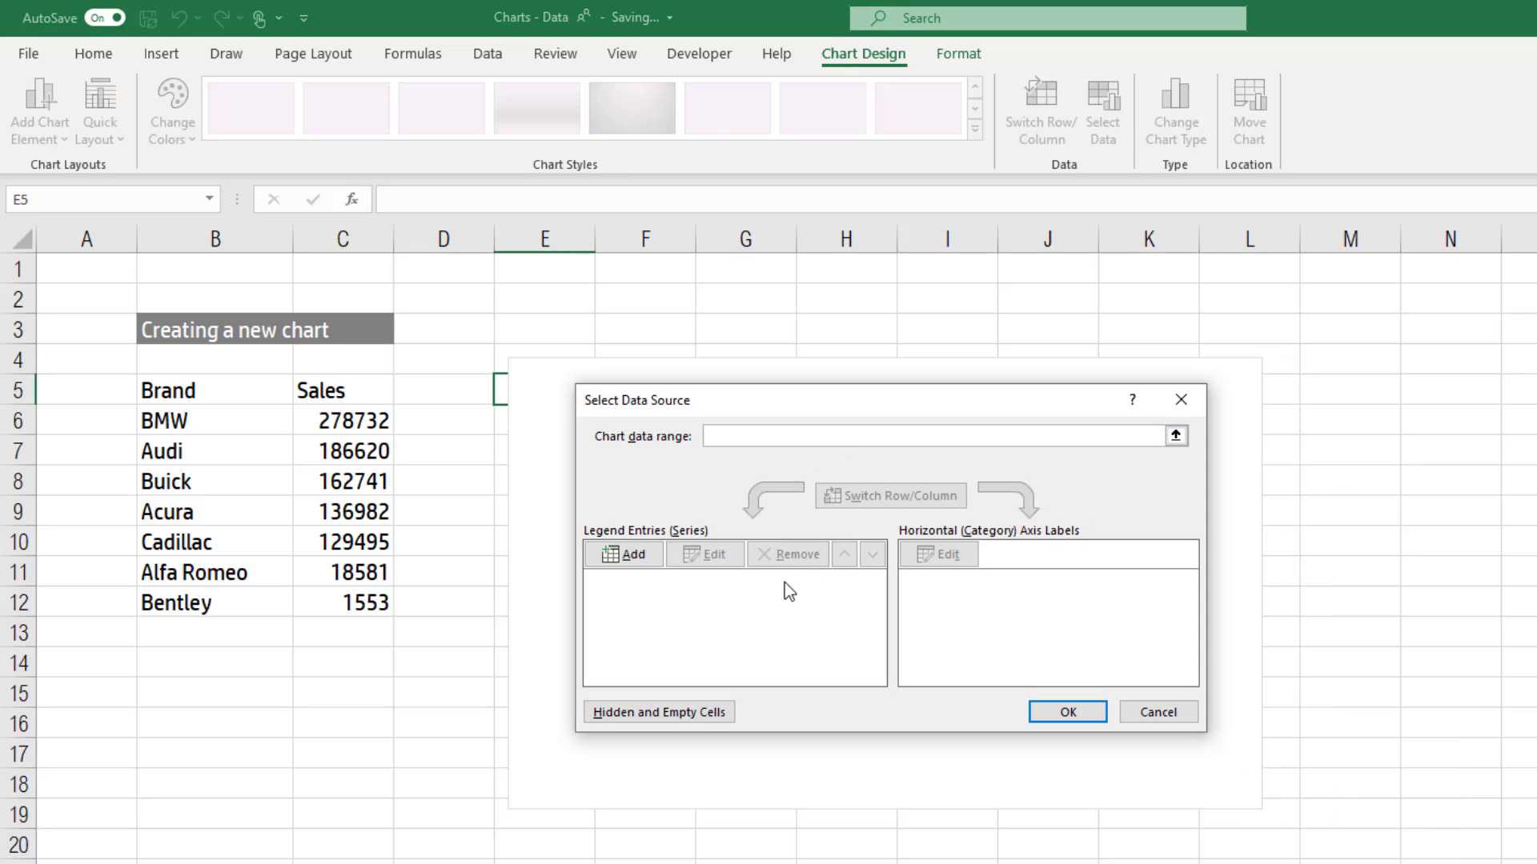
left_click(643, 560)
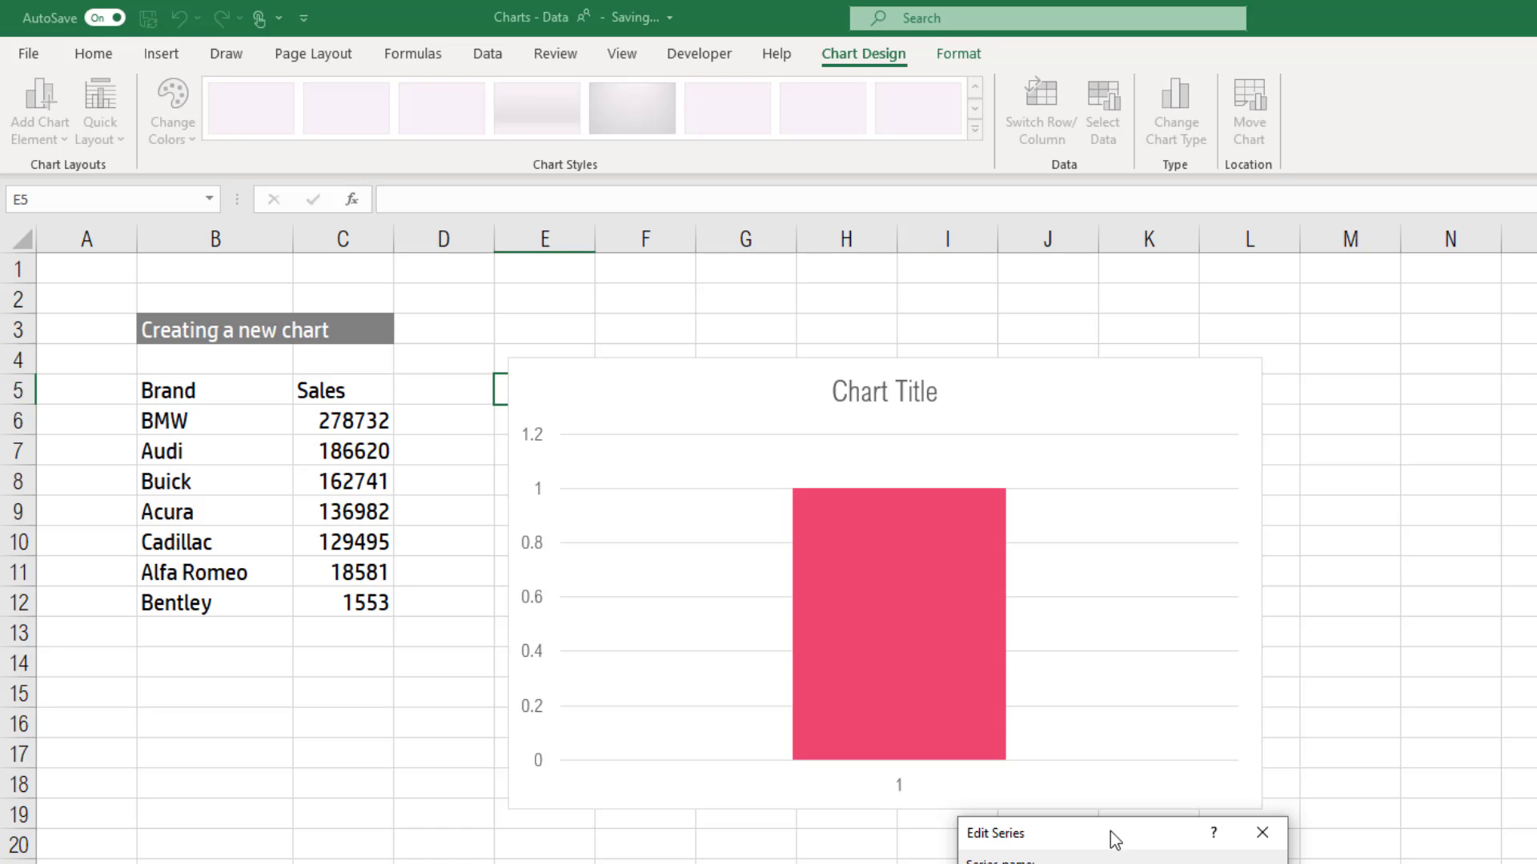
left_click_drag(1111, 832, 1006, 440)
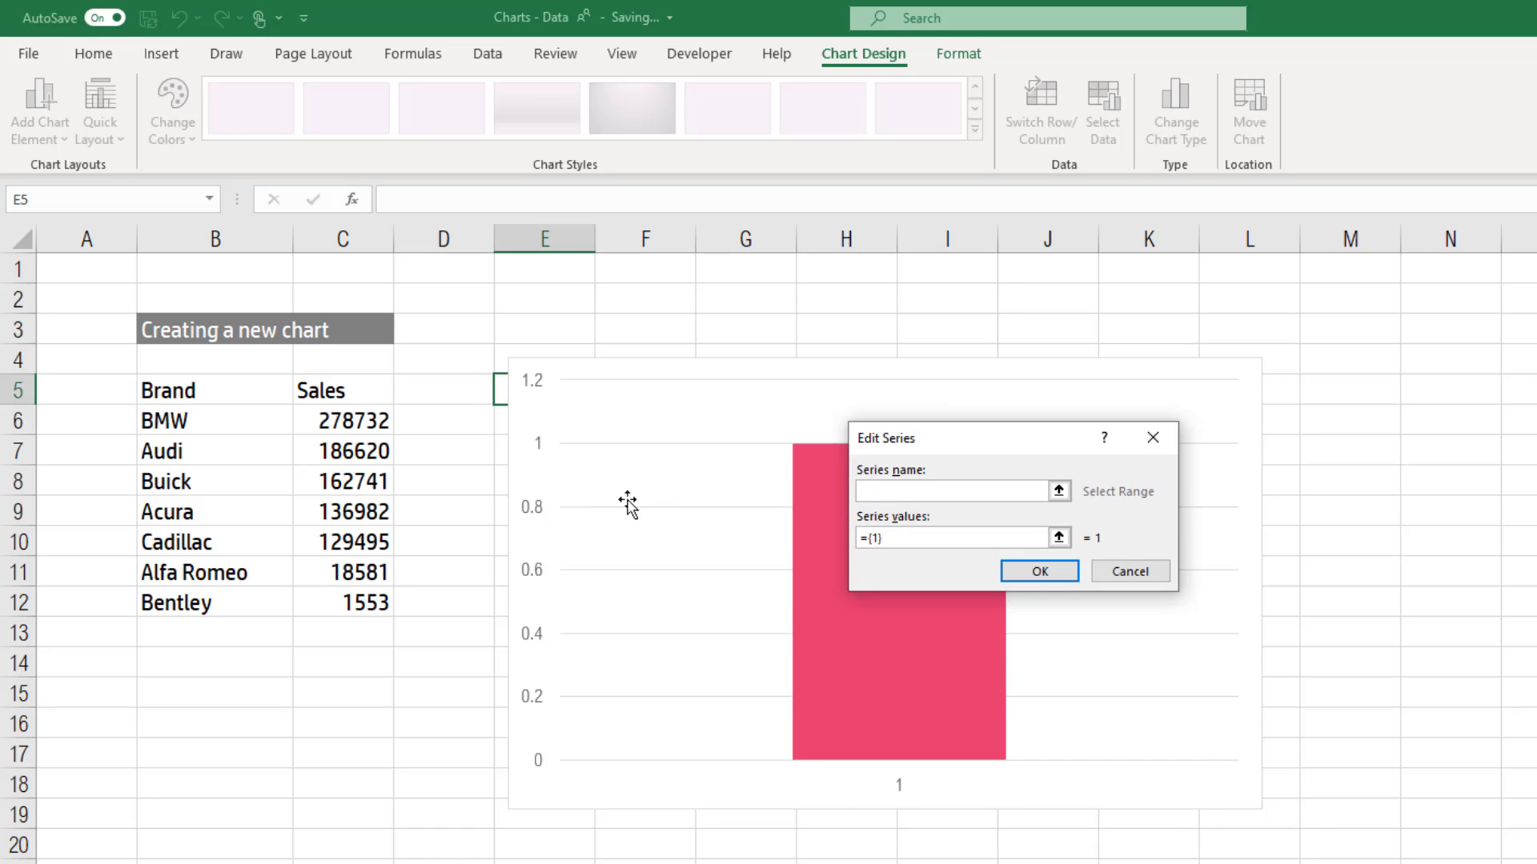
left_click(376, 390)
Set the Sales series values to the range C6:C12 and accept the series
left_click(955, 538)
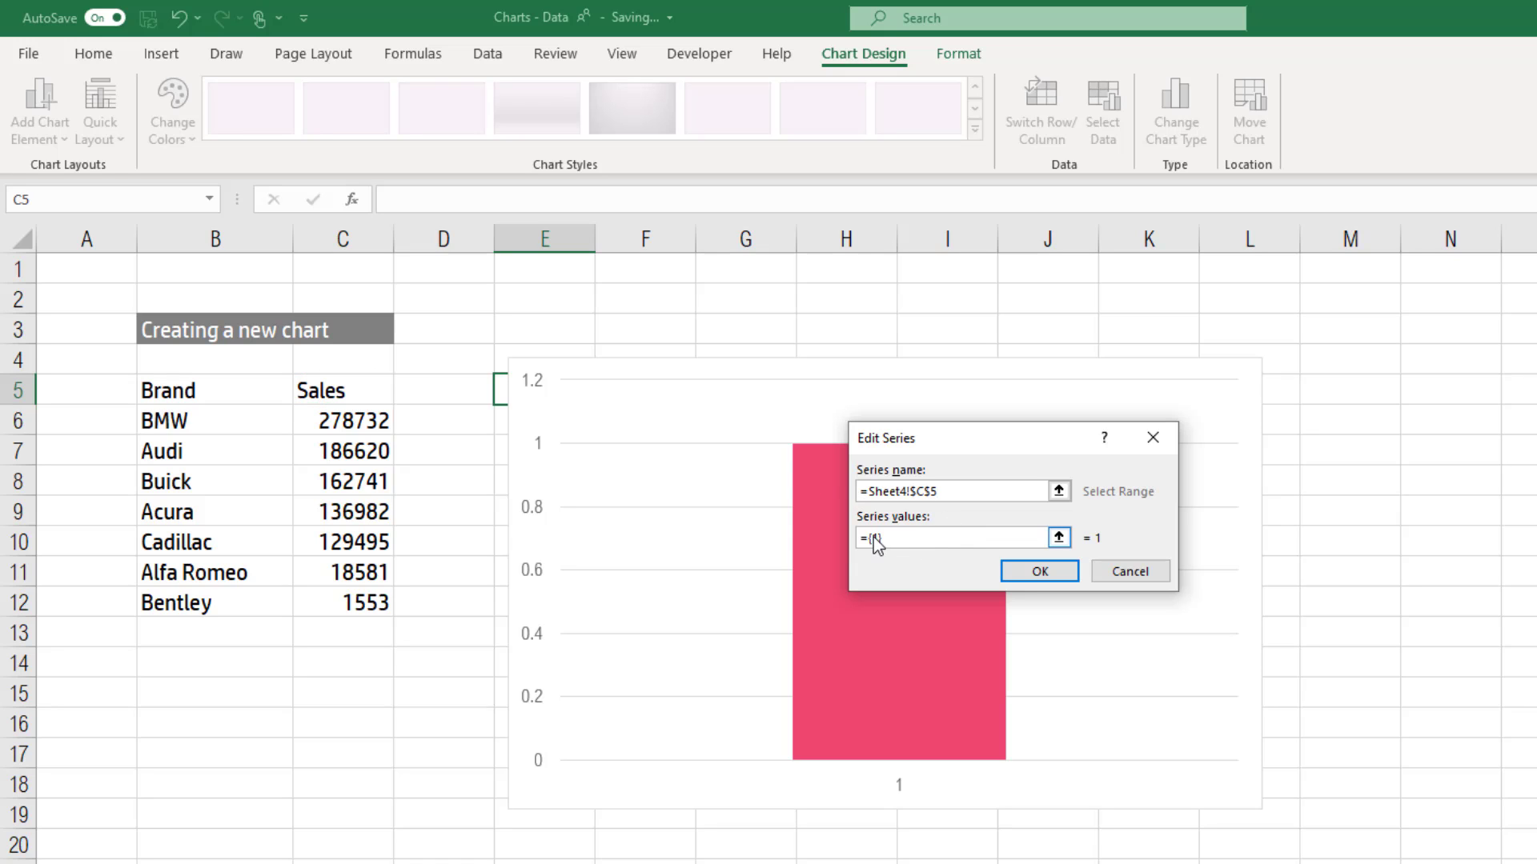
key("BackSpace")
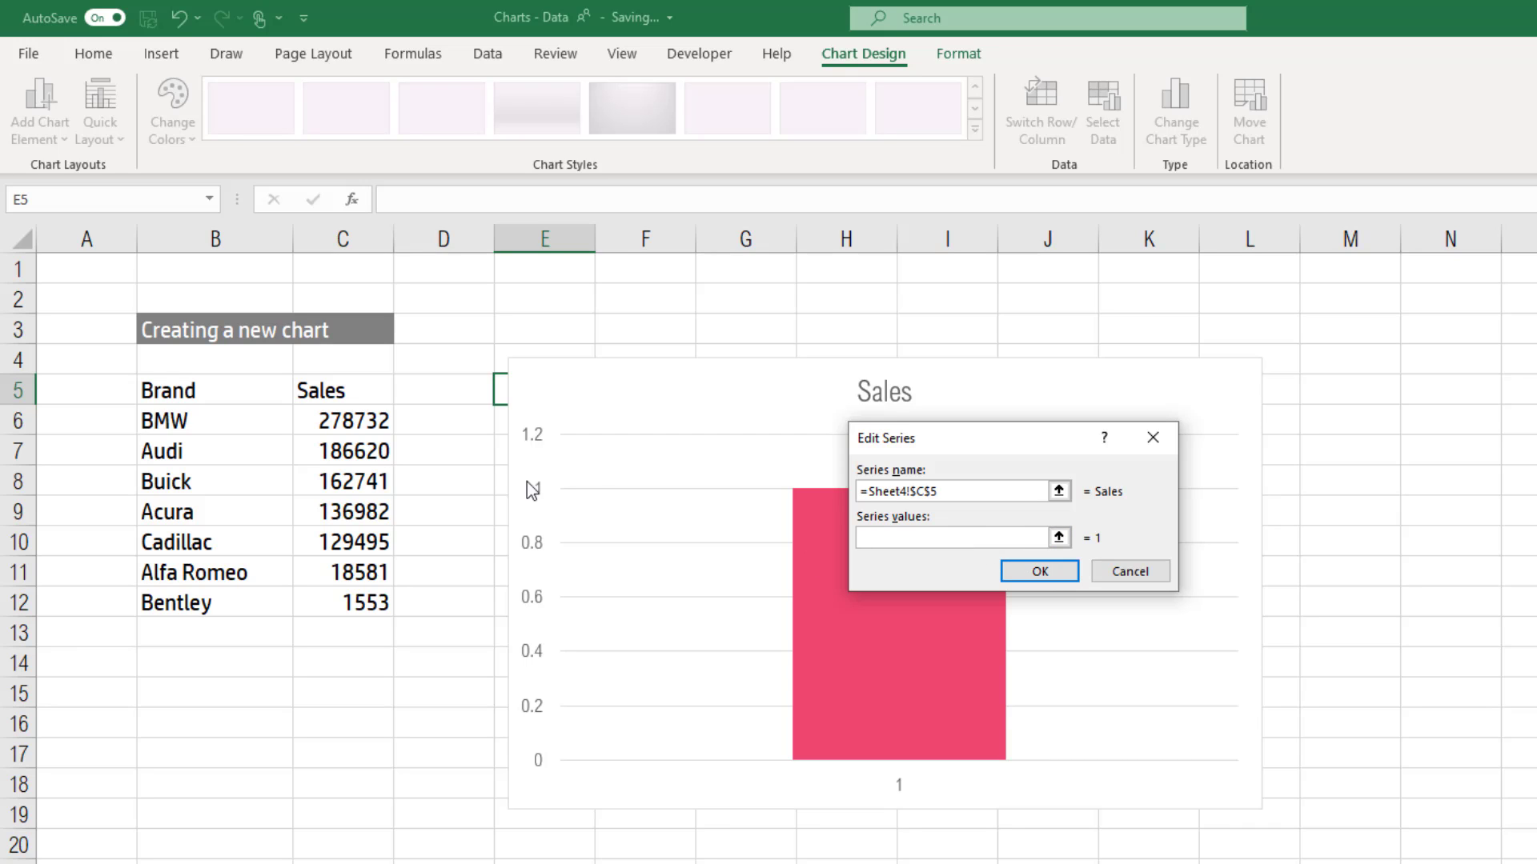
left_click_drag(356, 422, 347, 602)
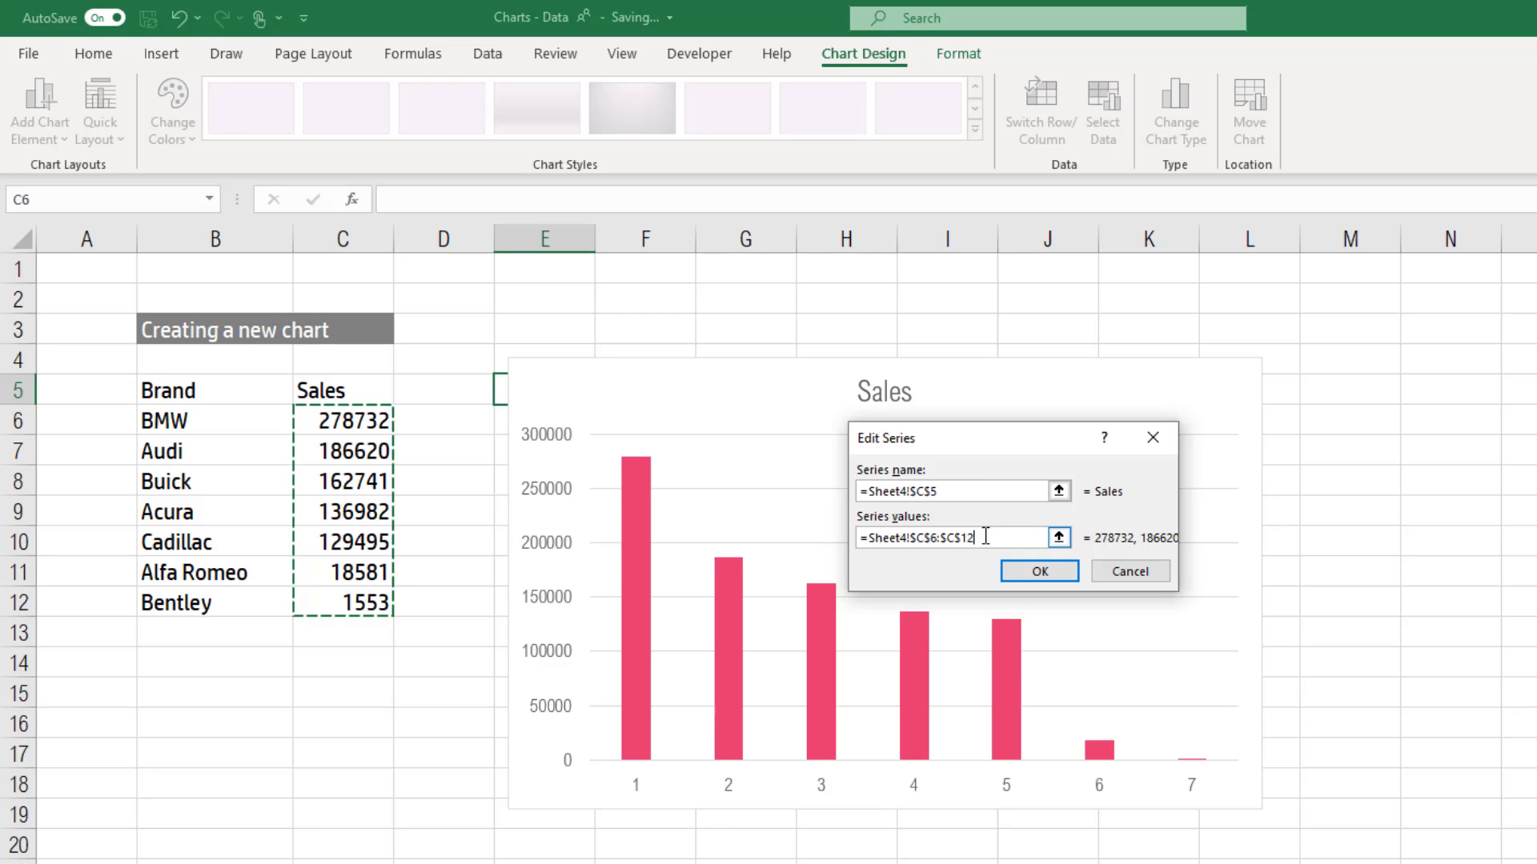
left_click_drag(984, 537, 861, 538)
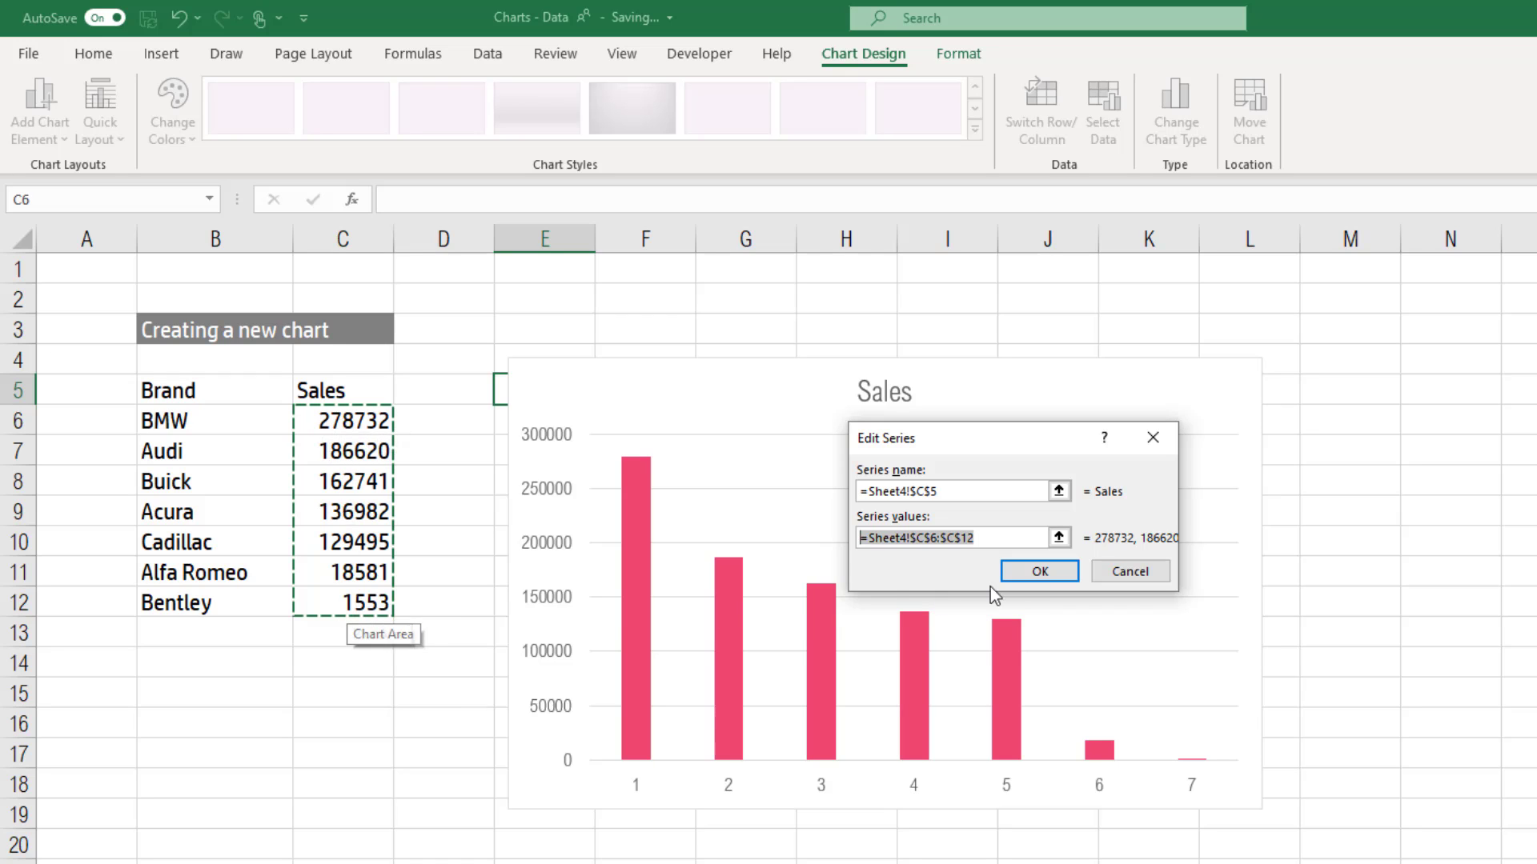
left_click(1027, 585)
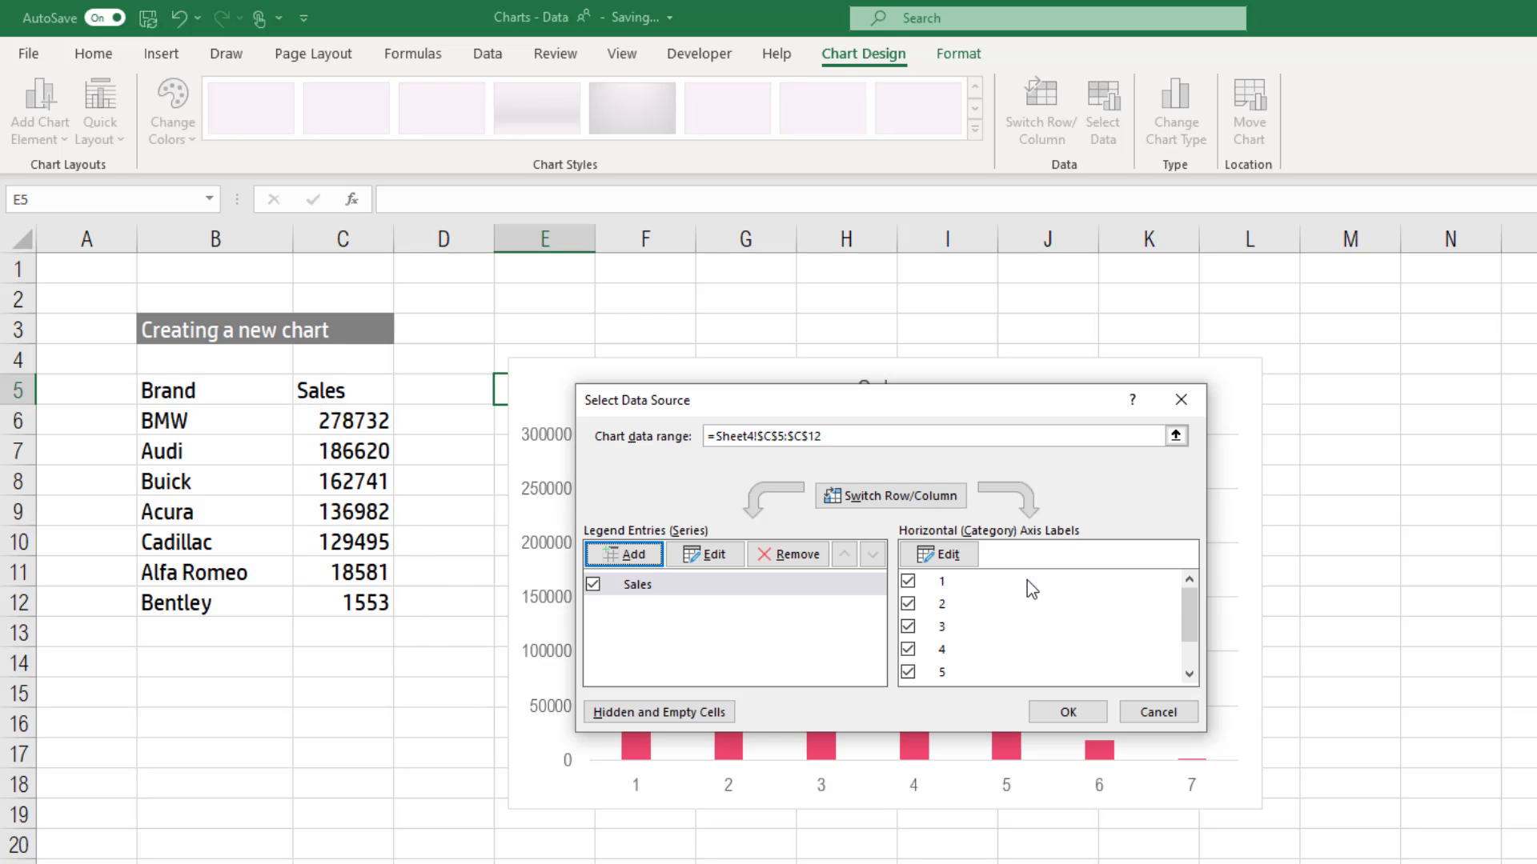
Use the brand names in B6:B12 as the horizontal axis labels and accept the chart's data source
left_click_drag(934, 415, 1536, 392)
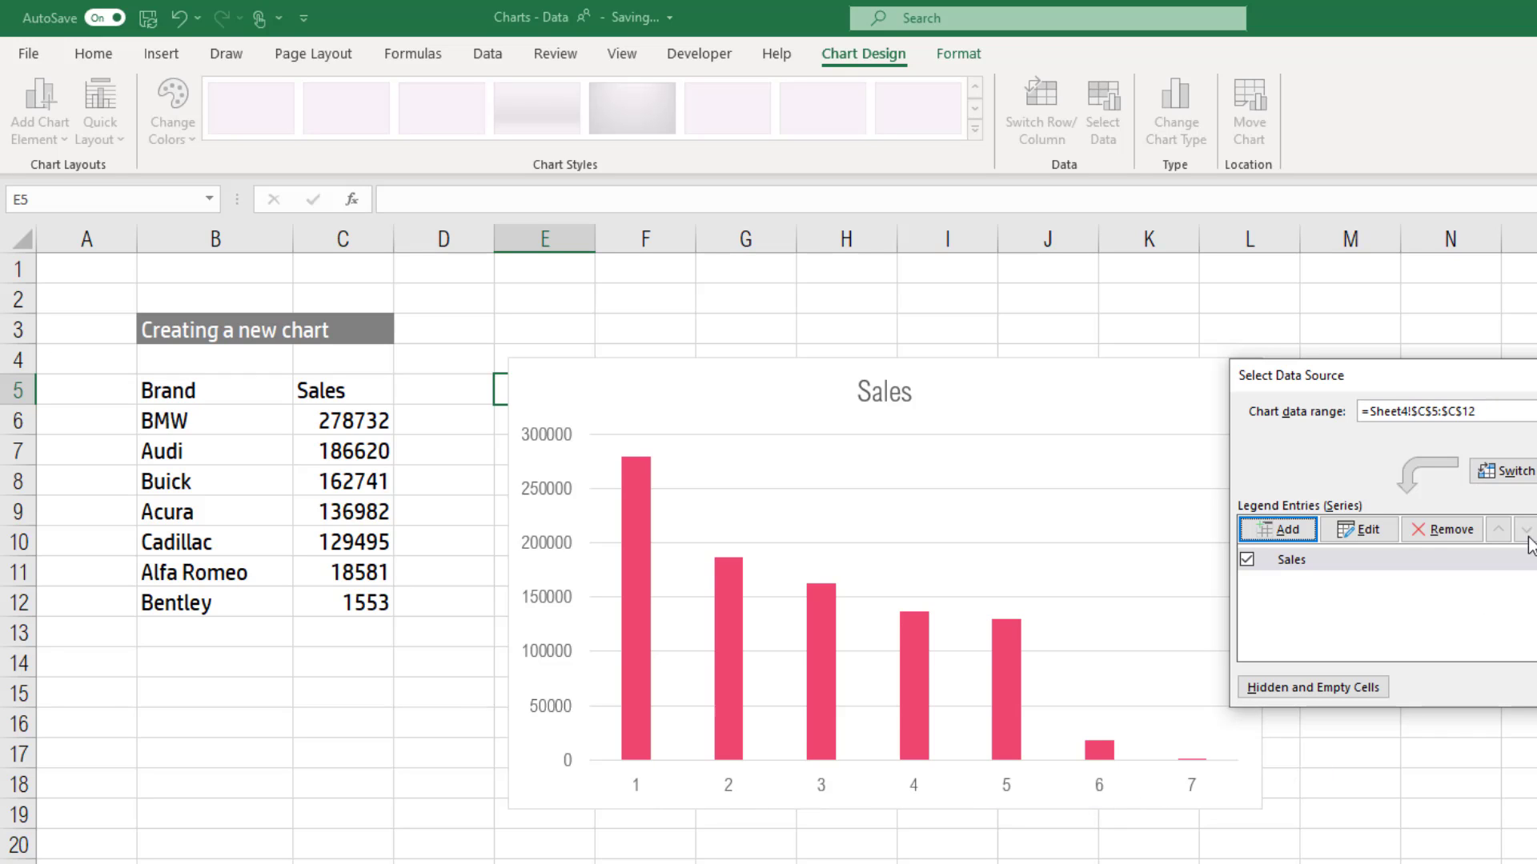
left_click_drag(1463, 378, 1146, 409)
left_click(1142, 516)
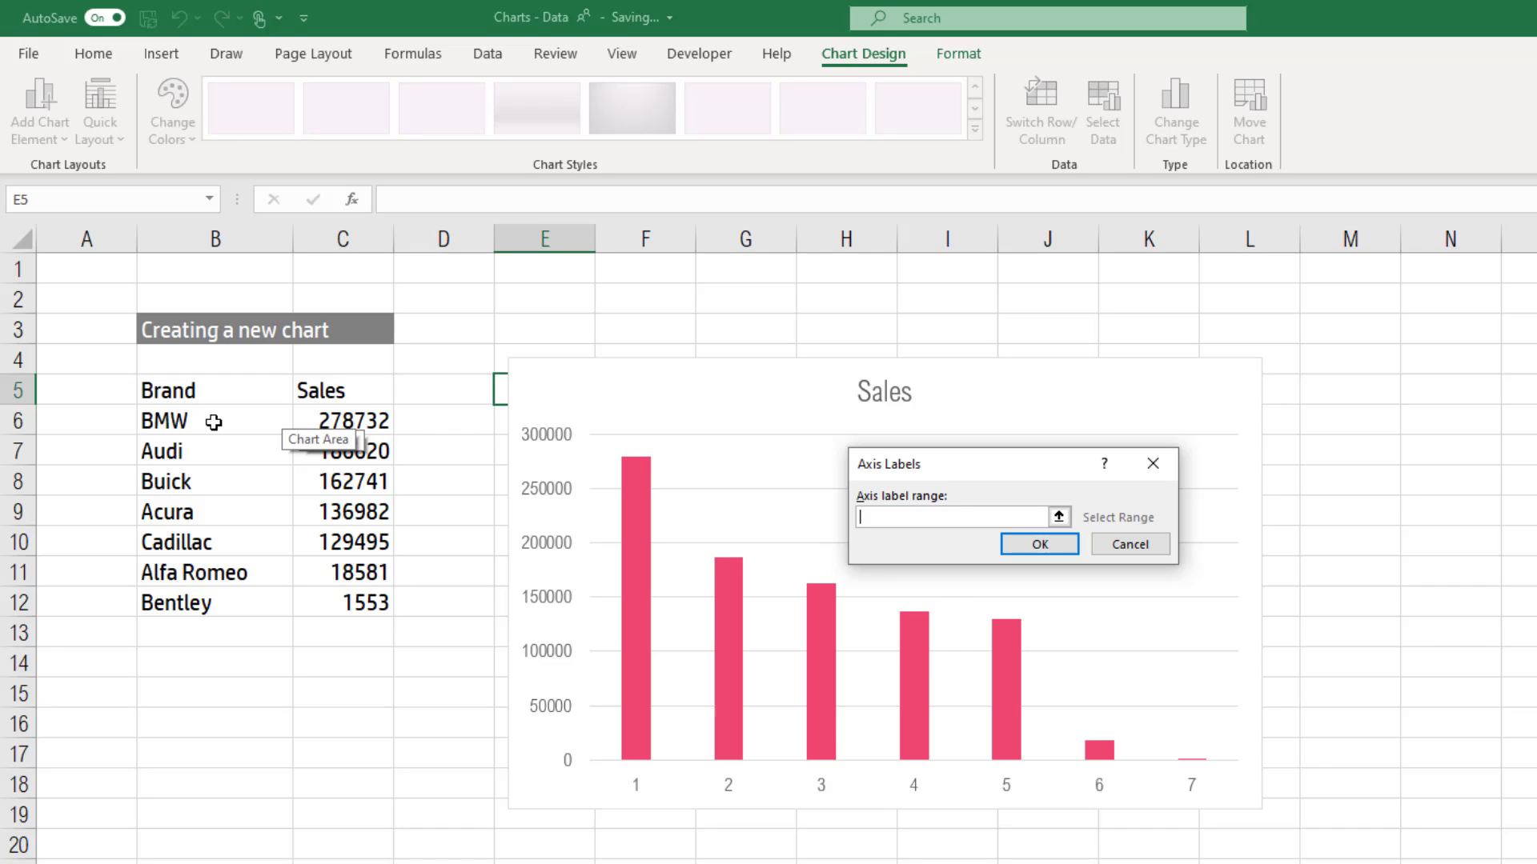
left_click_drag(209, 420, 204, 616)
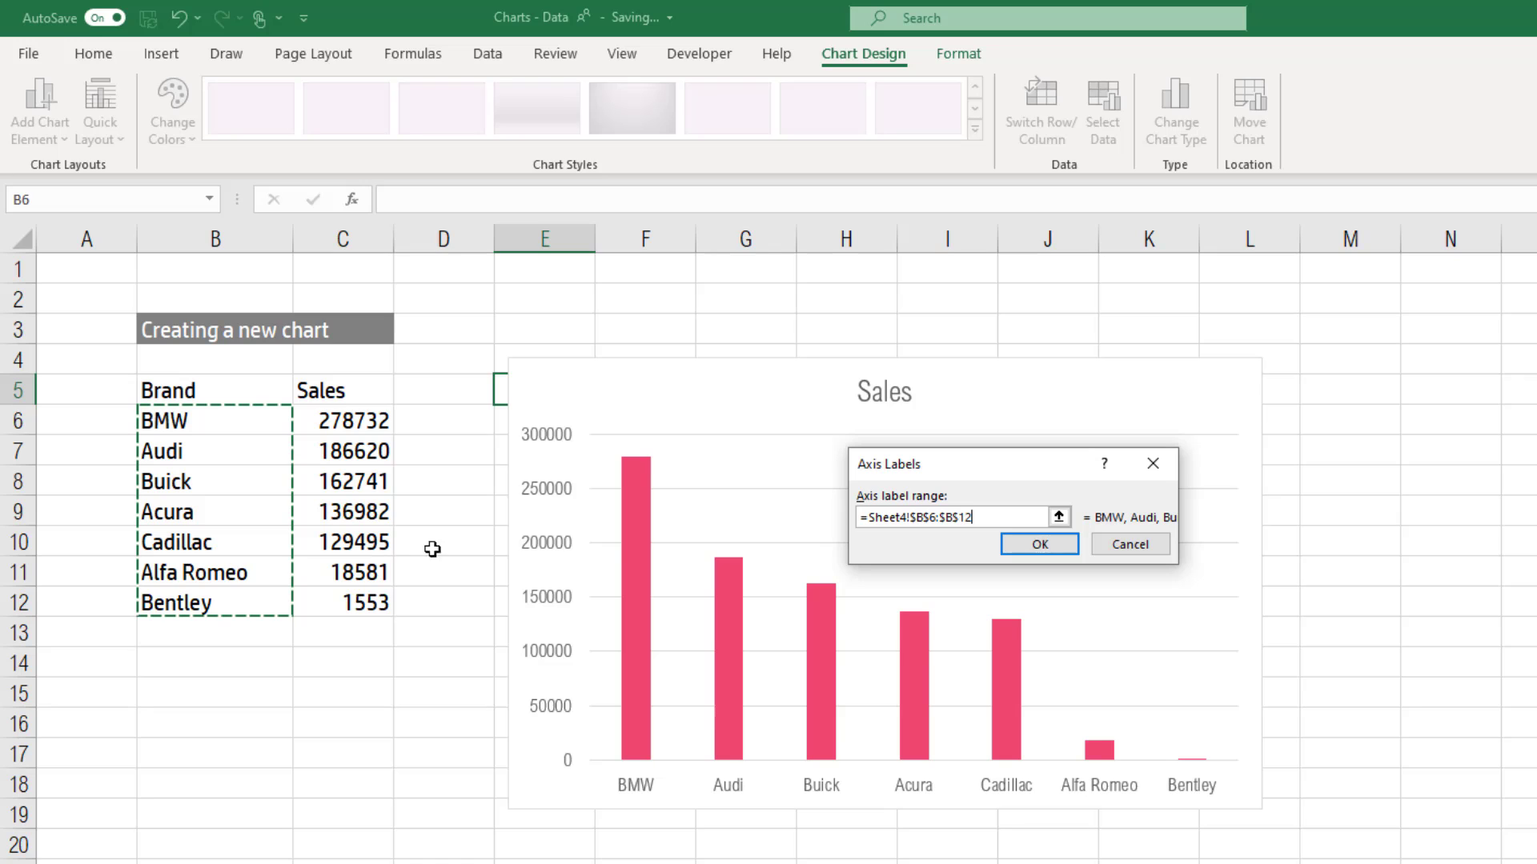
left_click(1035, 545)
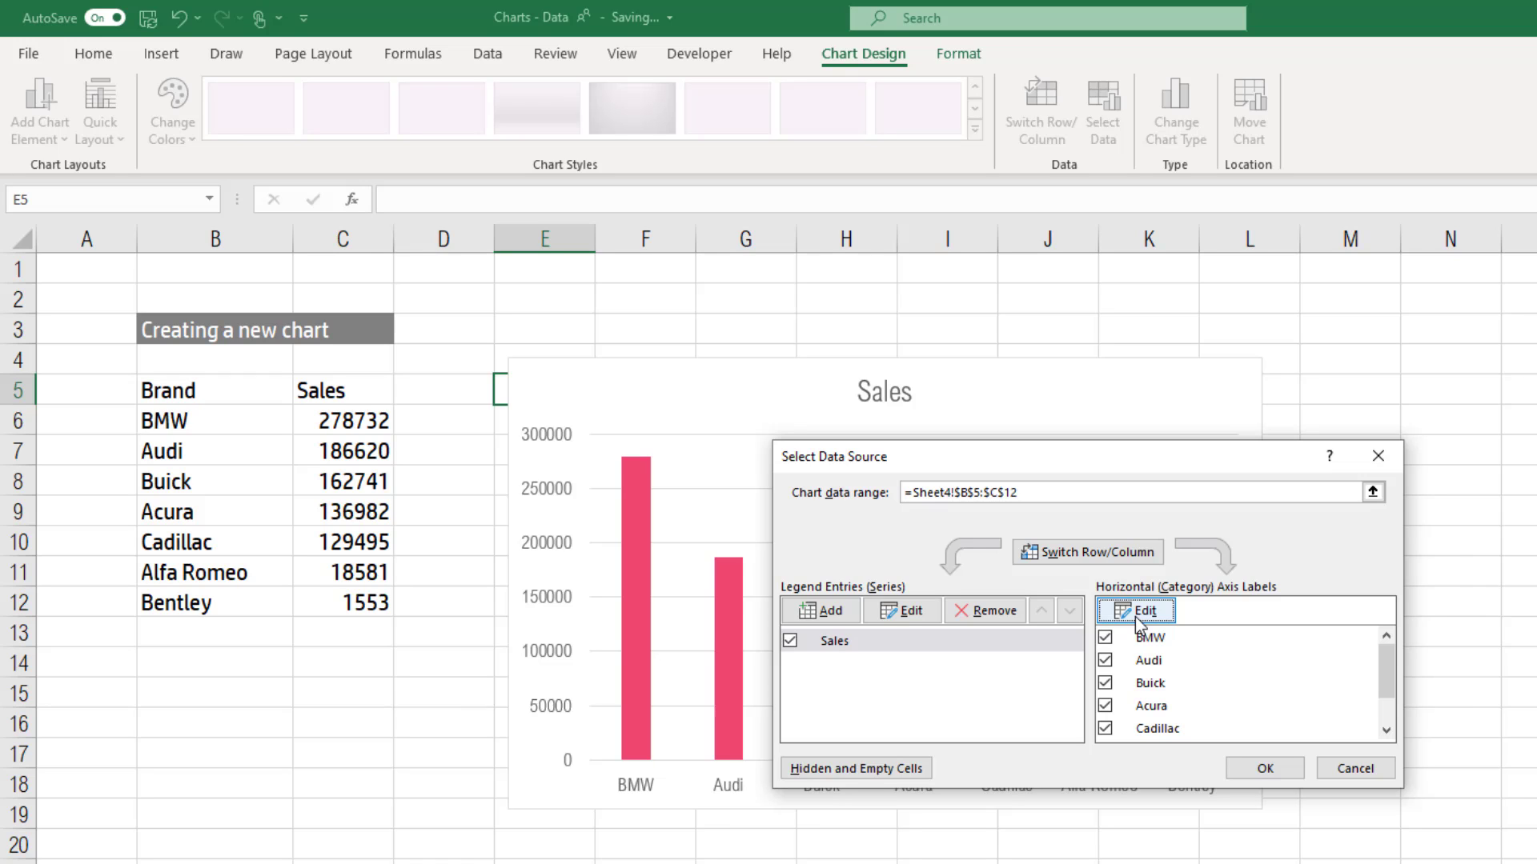
left_click_drag(1106, 455, 1268, 269)
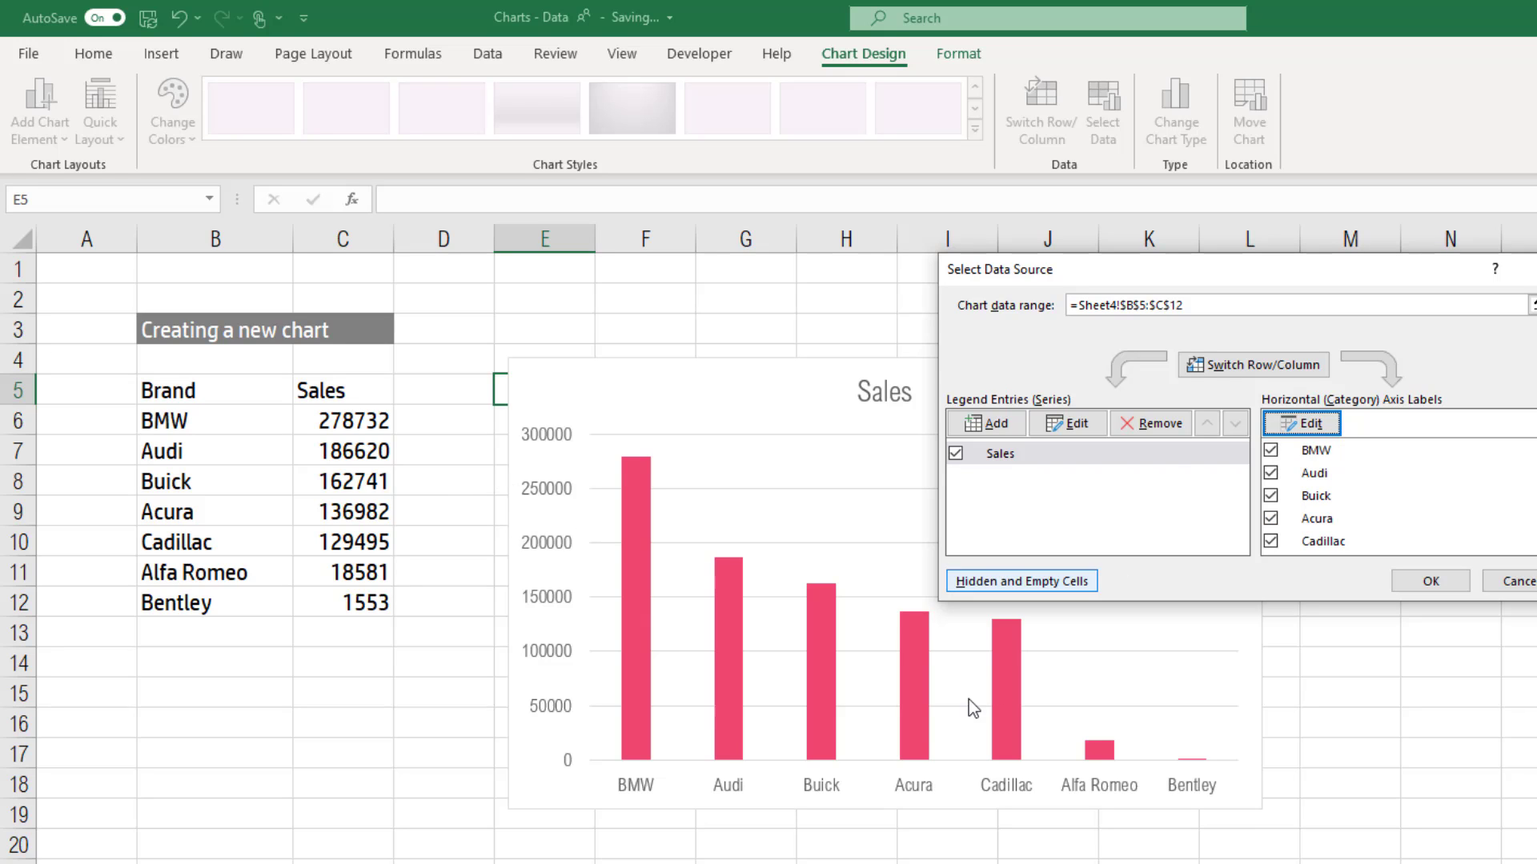
left_click(1426, 582)
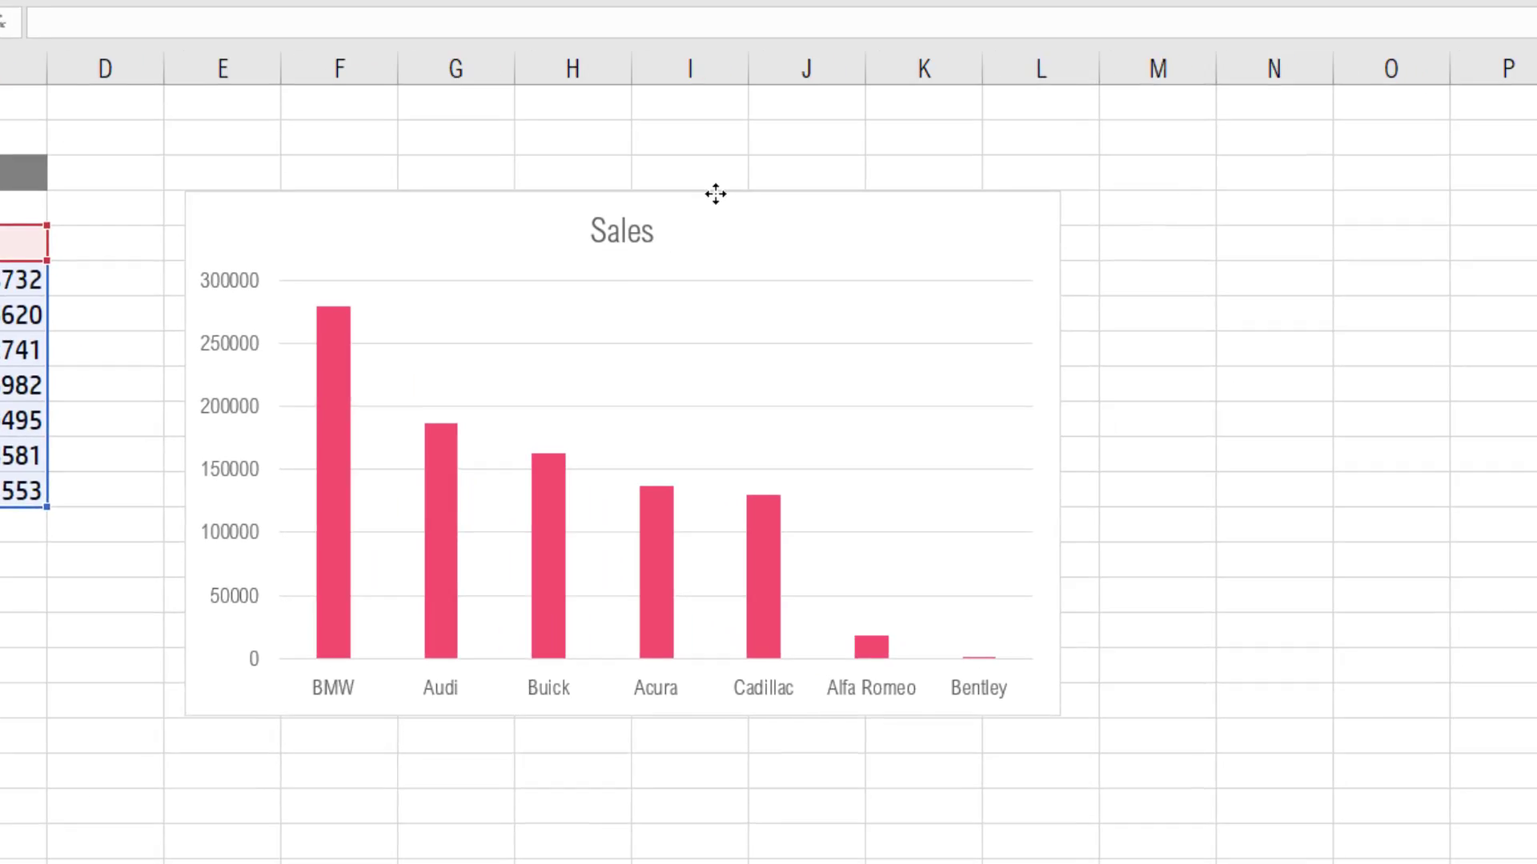
Change the chart title to "U.S. Car Sales in 2020"
left_click(563, 192)
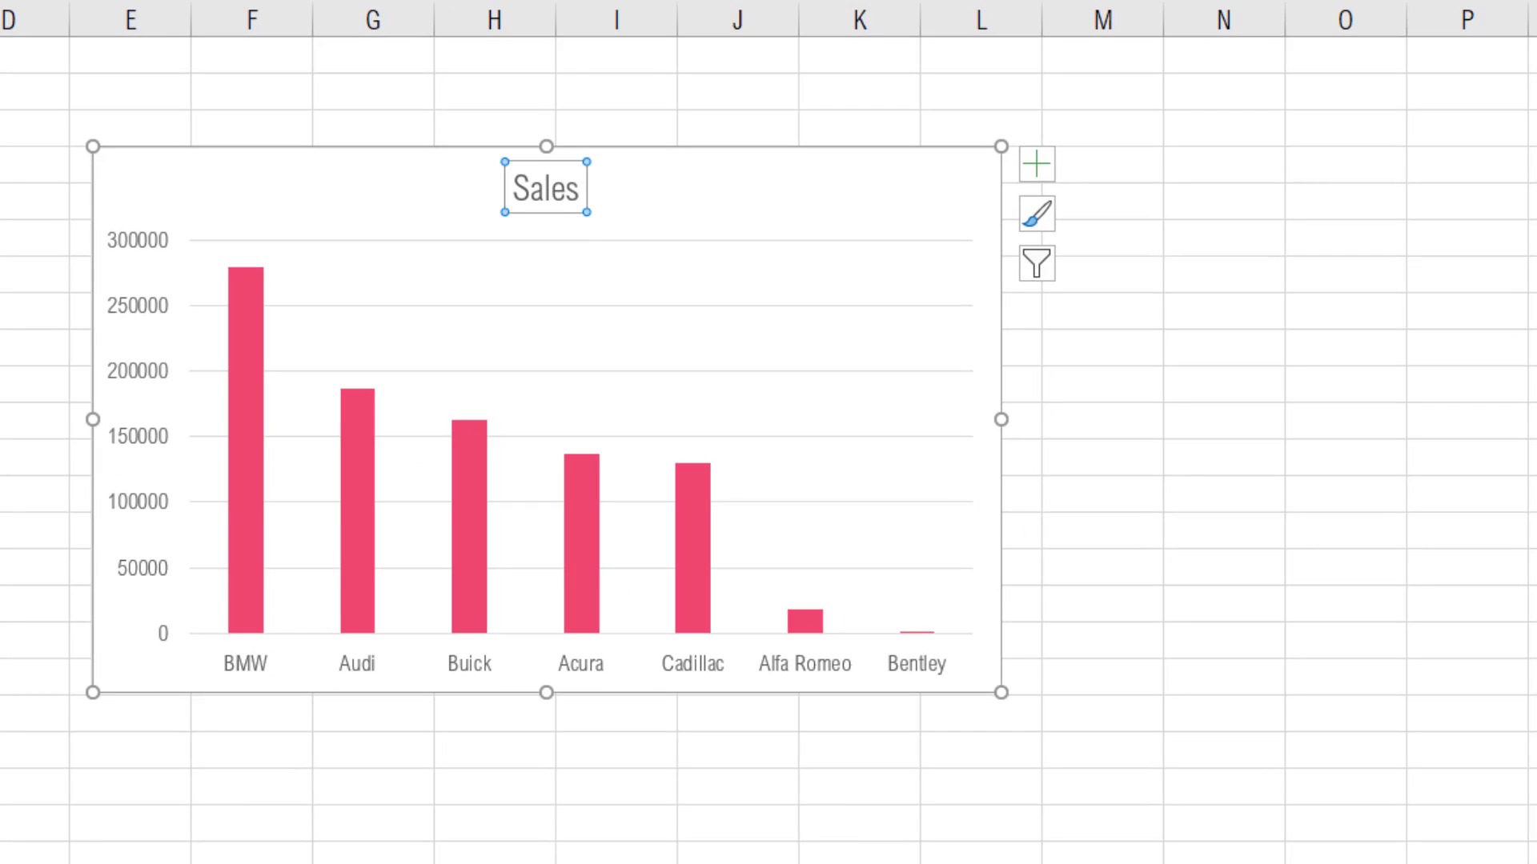
double_click(541, 187)
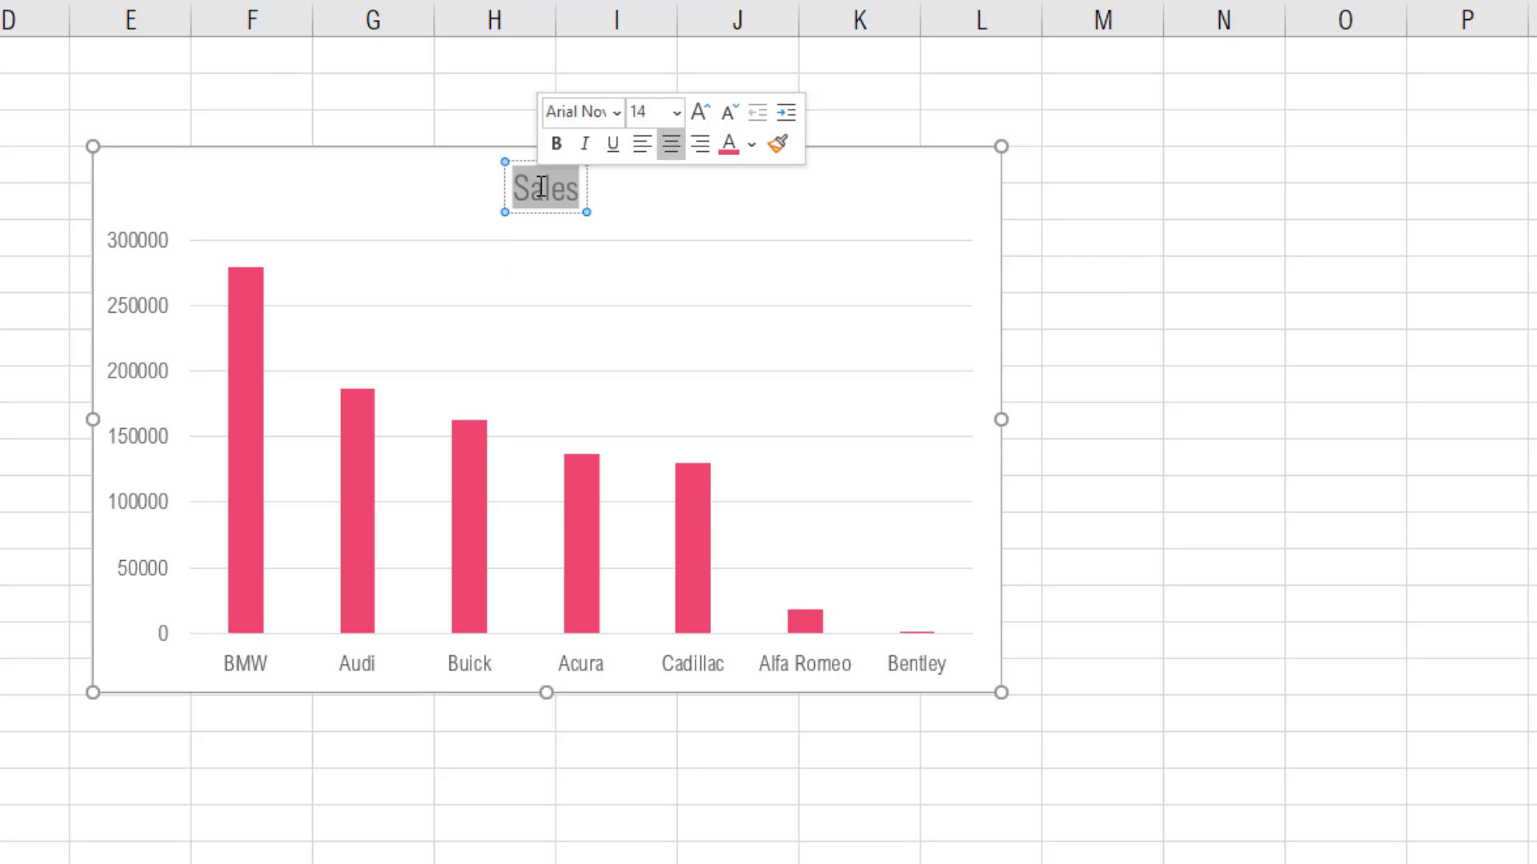
key("Home")
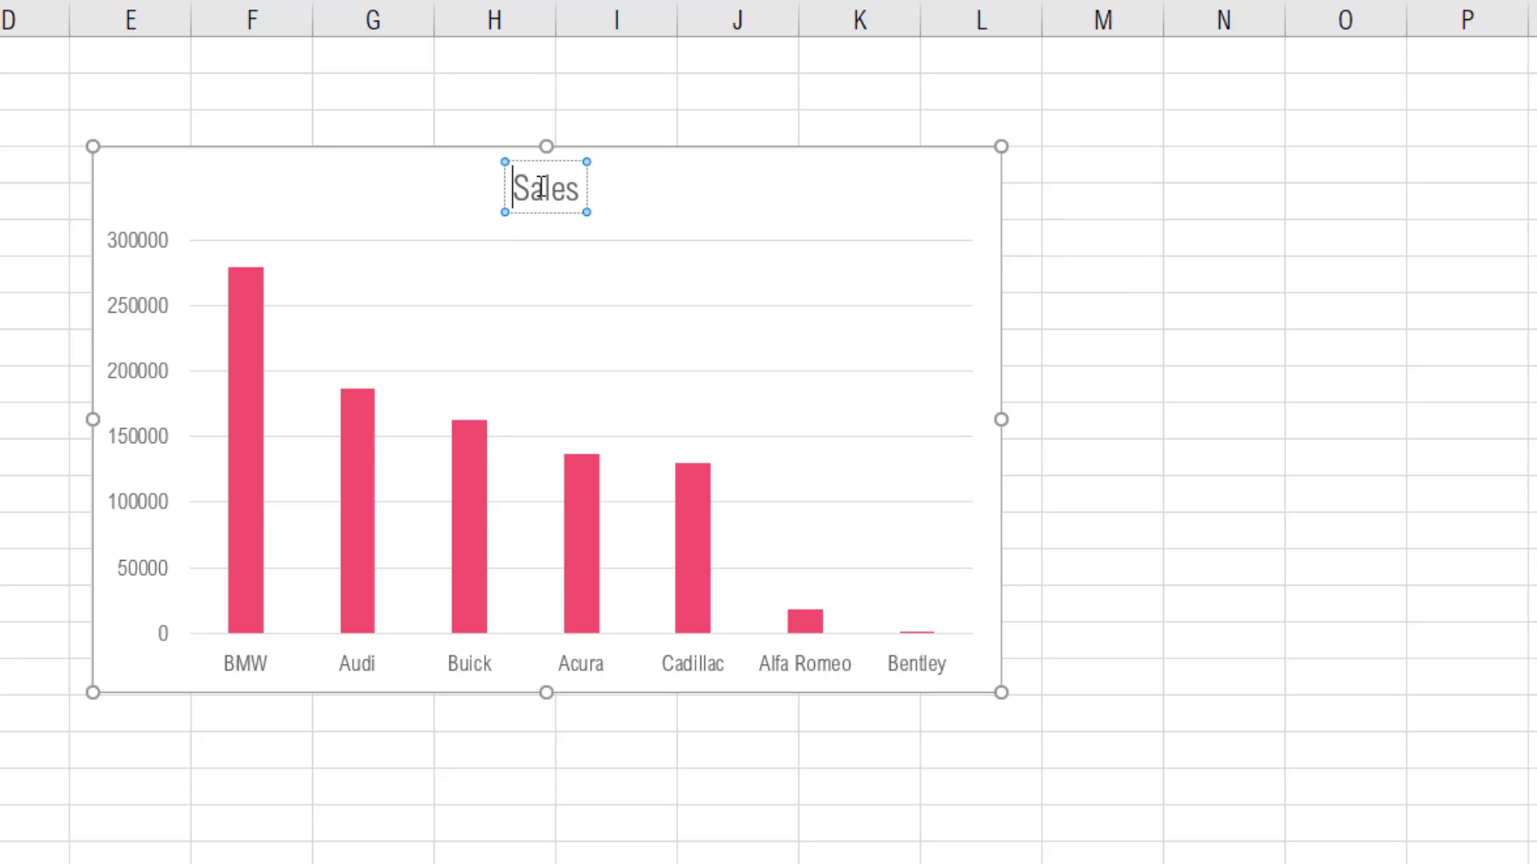
type("U.S")
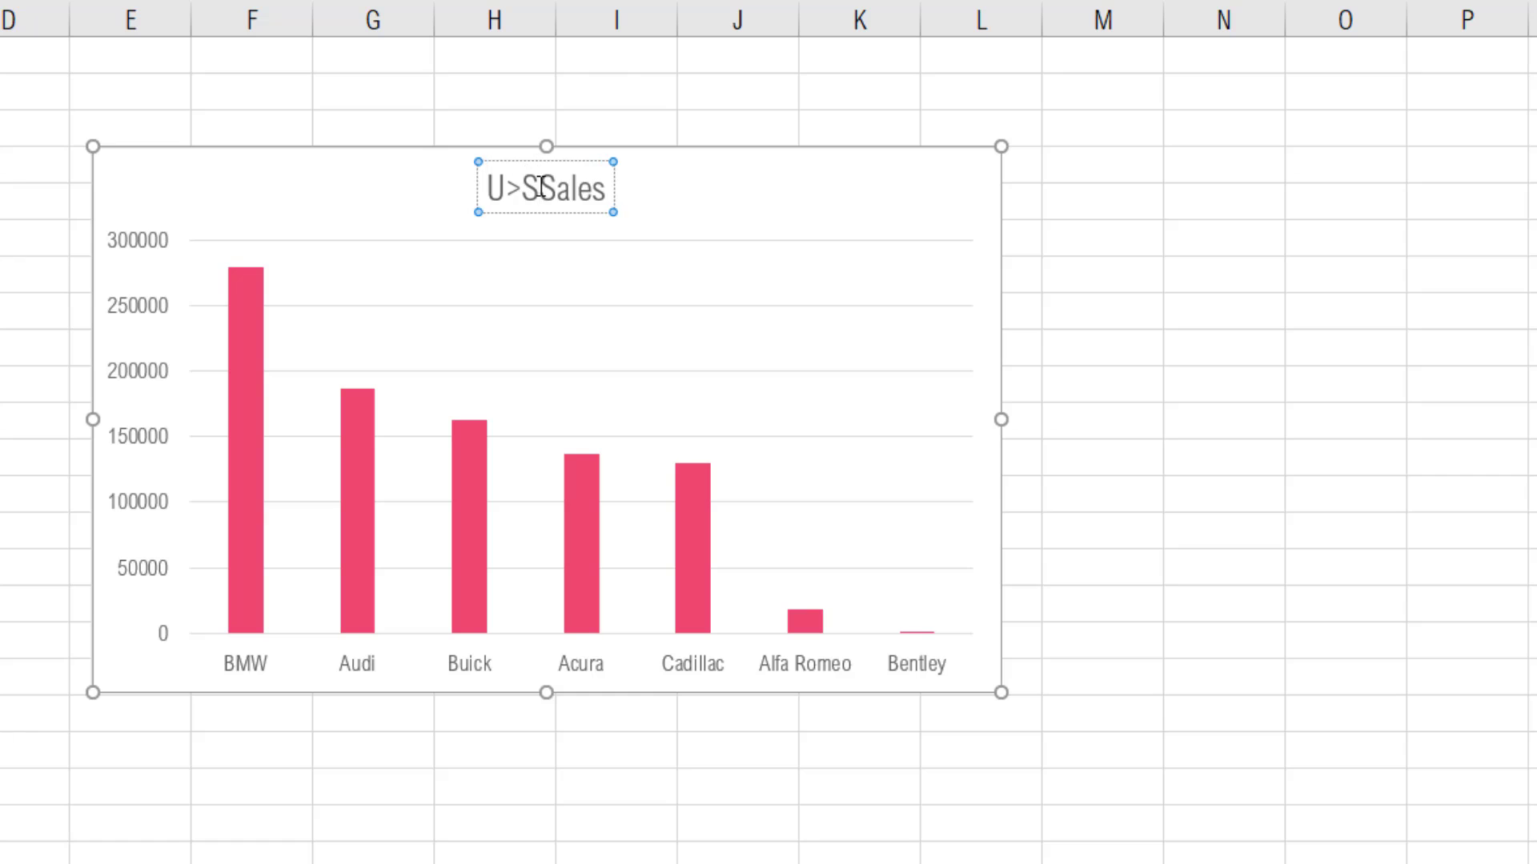
type(". Car")
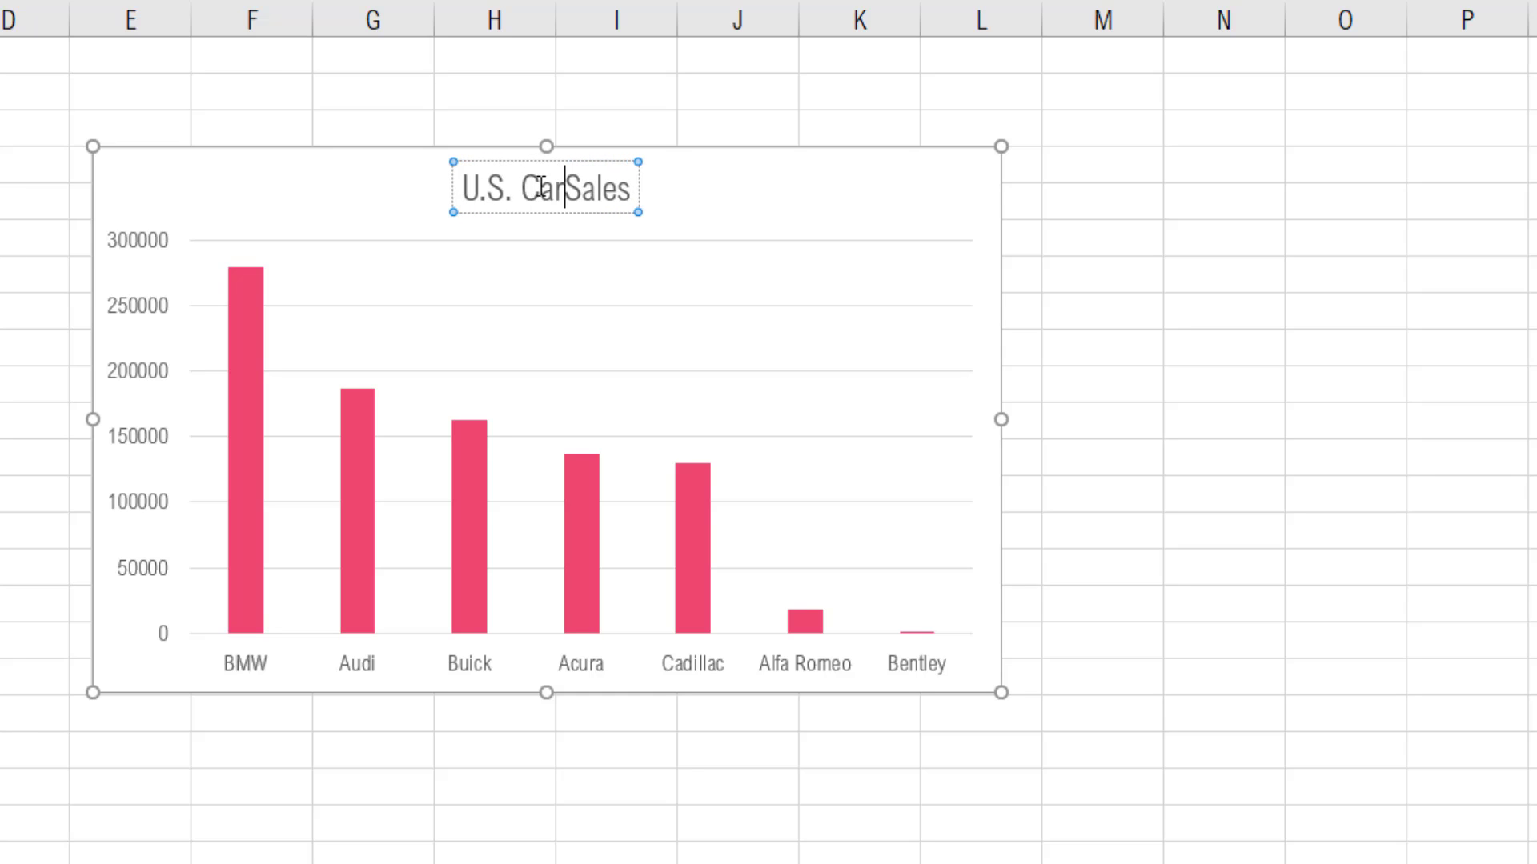
key("End")
type("in 2020")
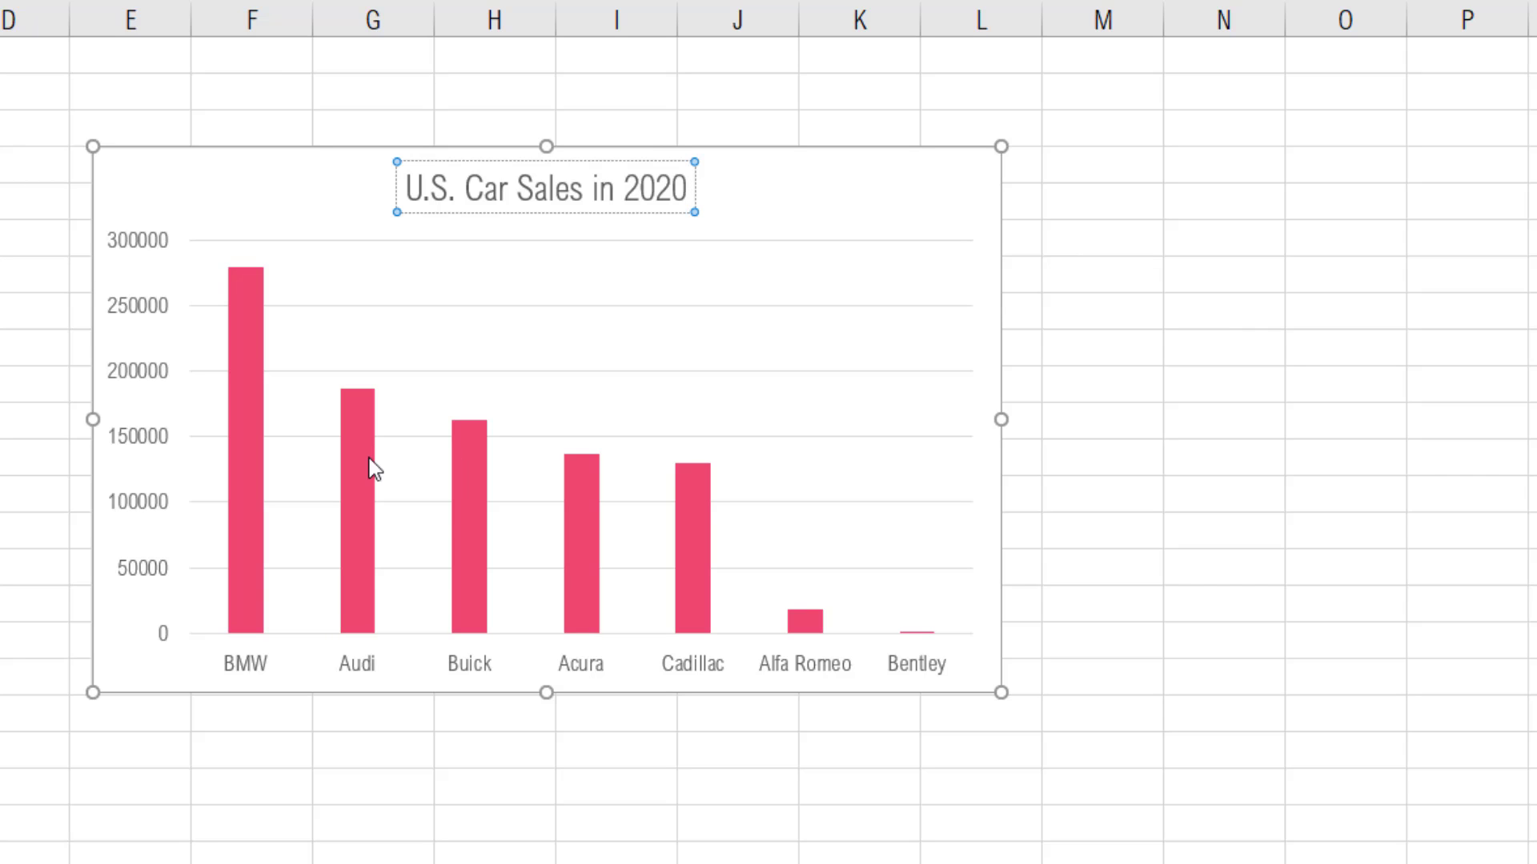
mouse_move(369, 459)
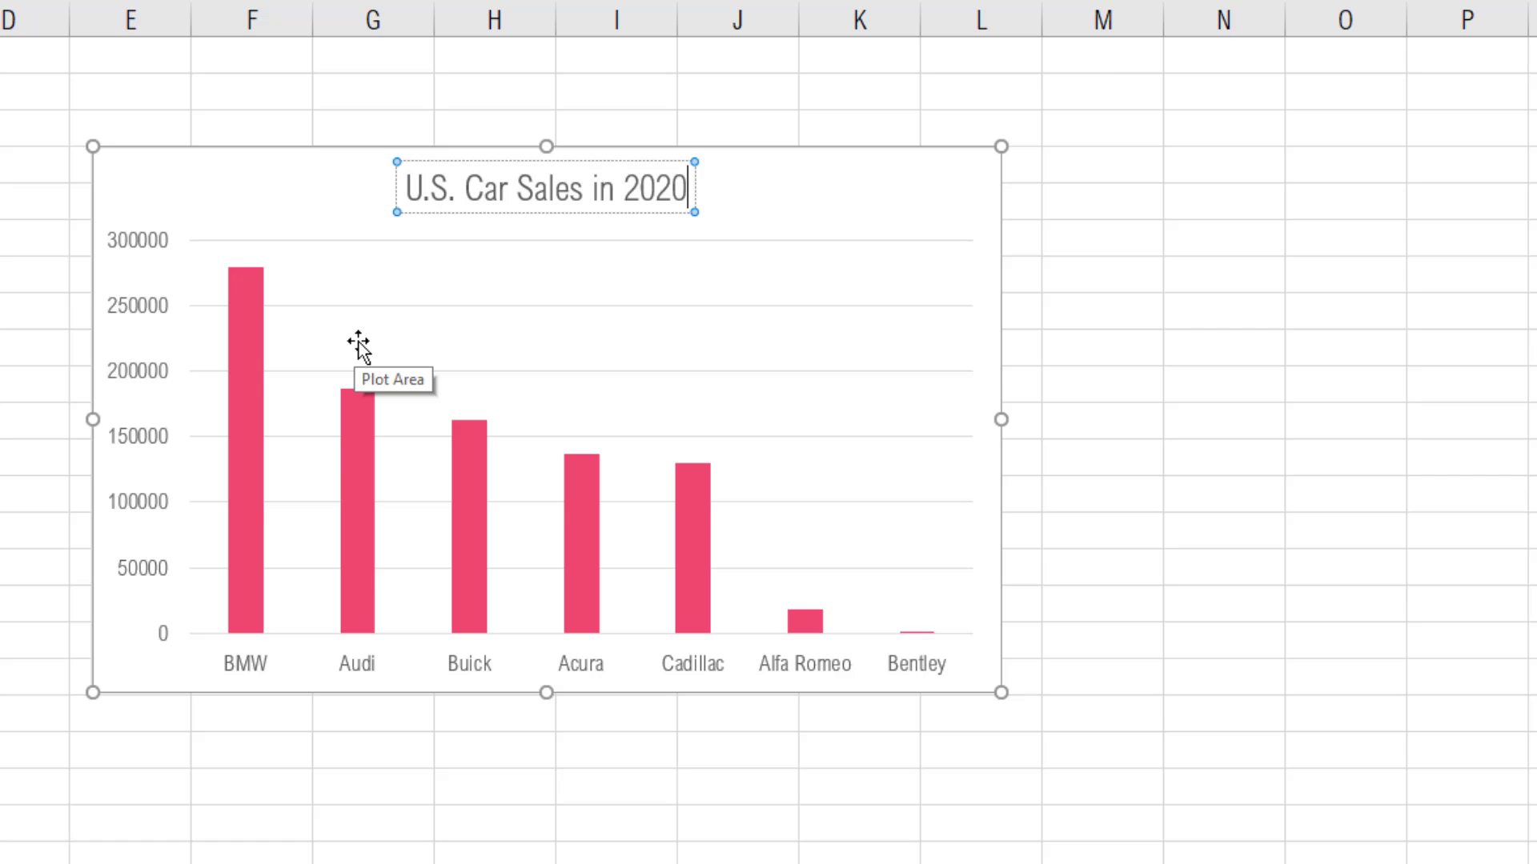
left_click(1078, 302)
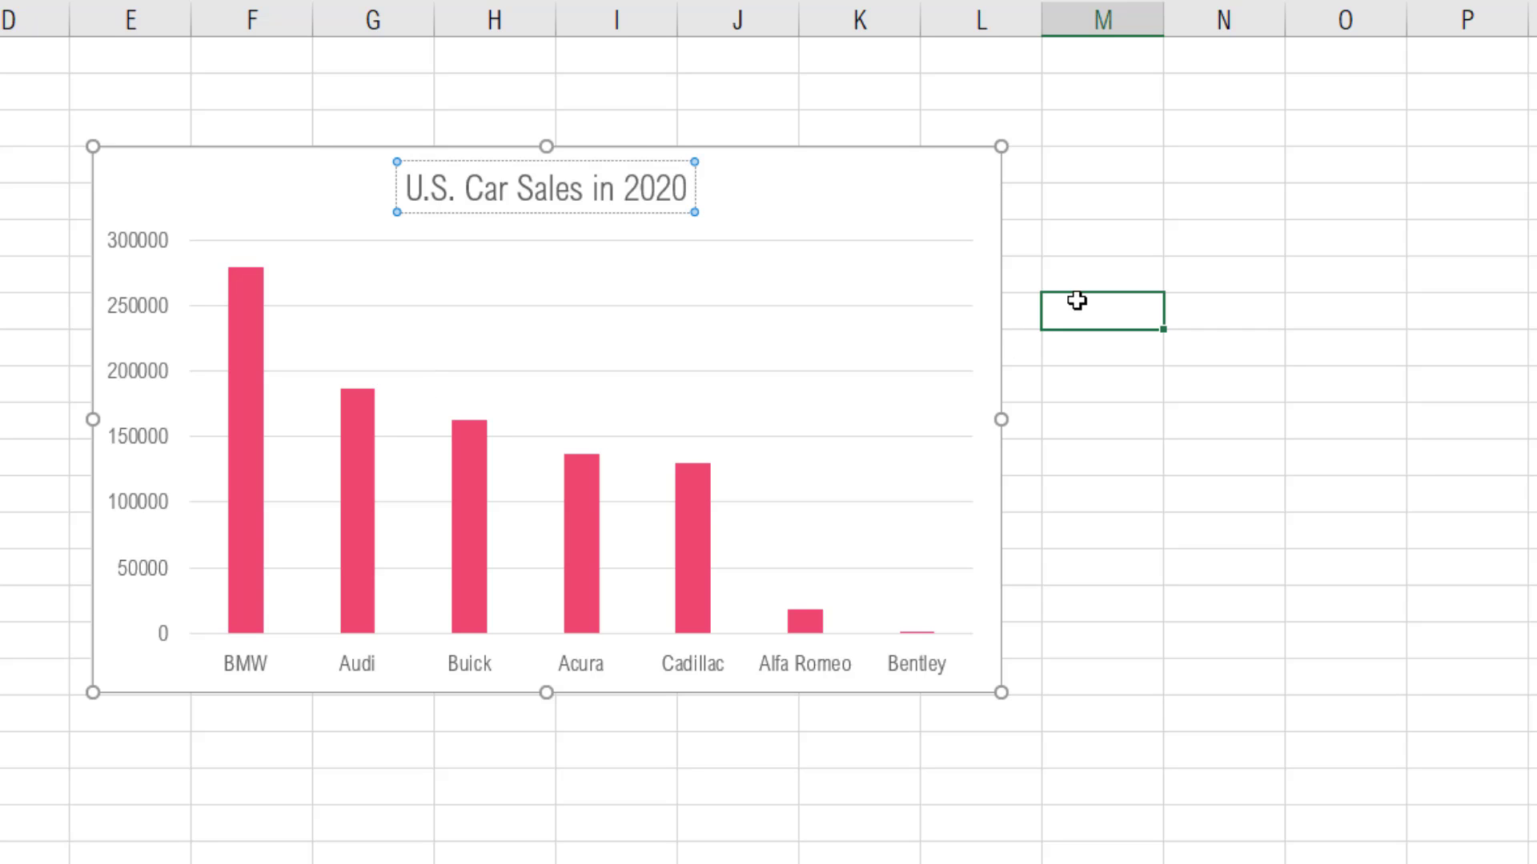
Add axis titles and data labels to the column chart
left_click(991, 198)
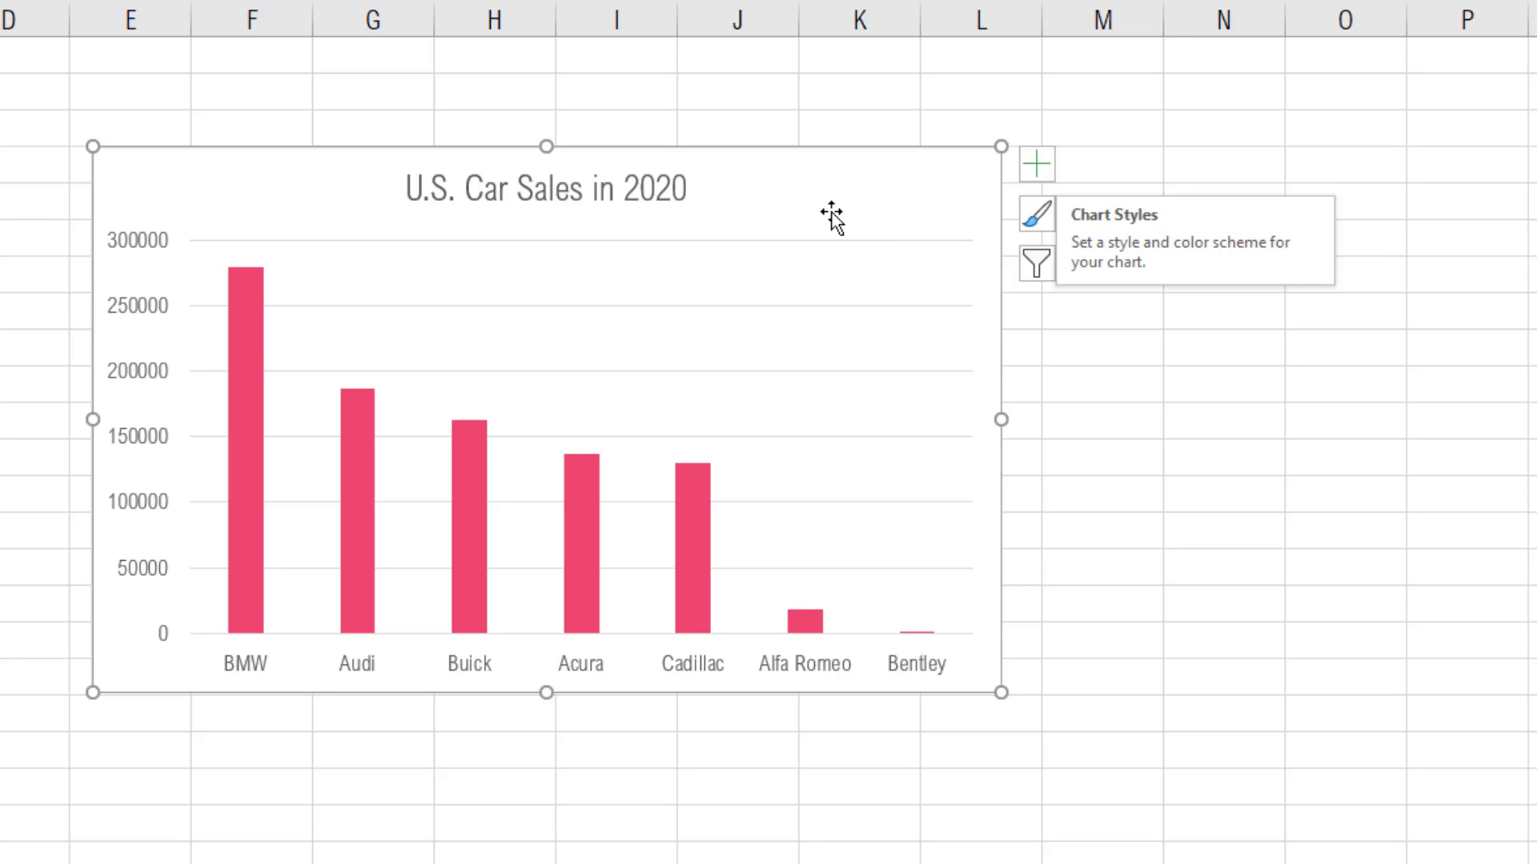
left_click(1033, 170)
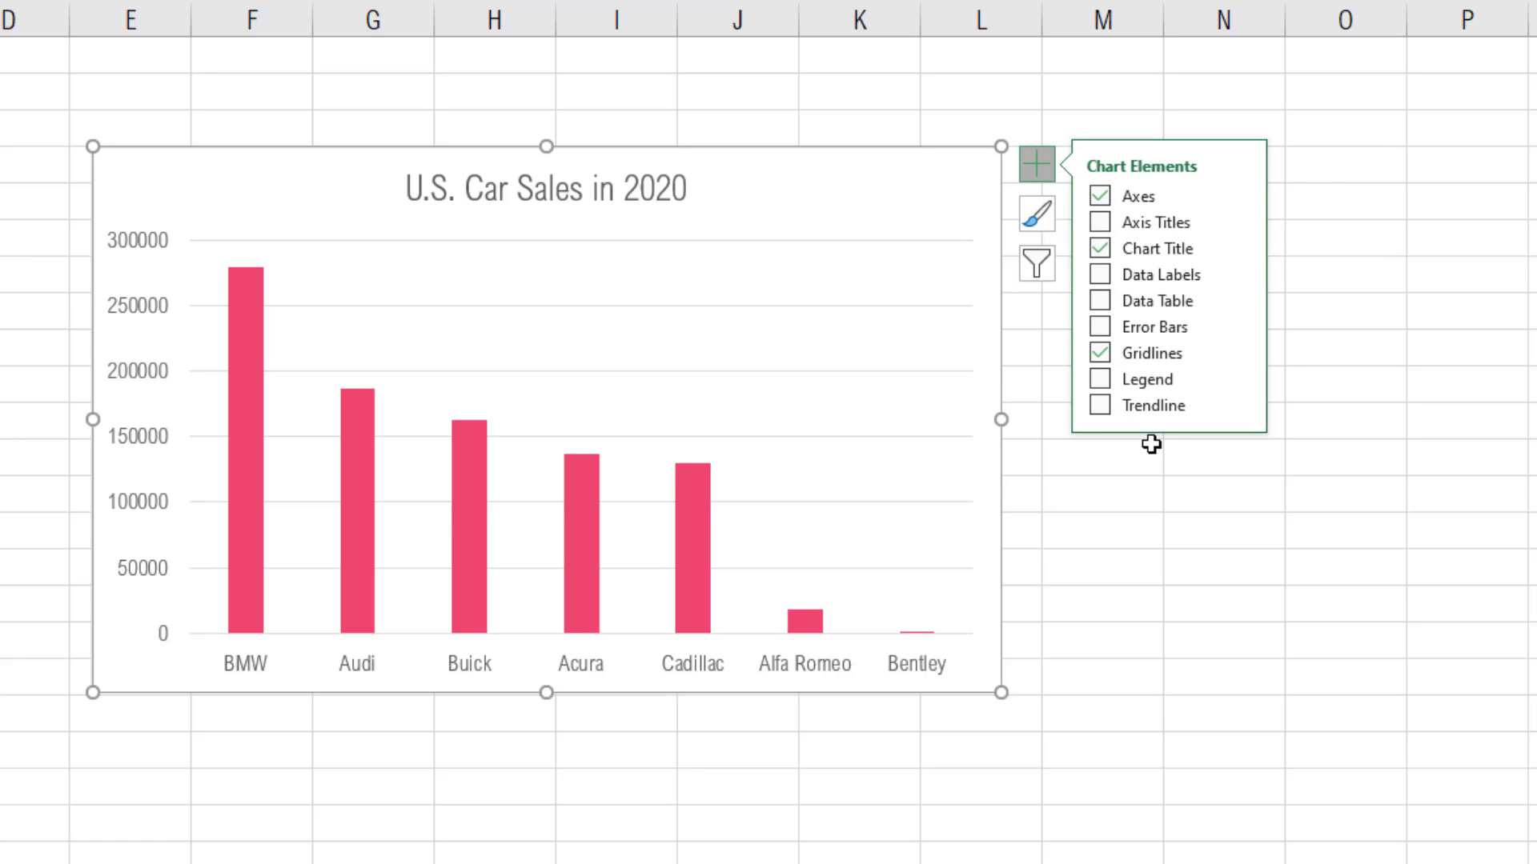
left_click(1103, 228)
left_click(1102, 223)
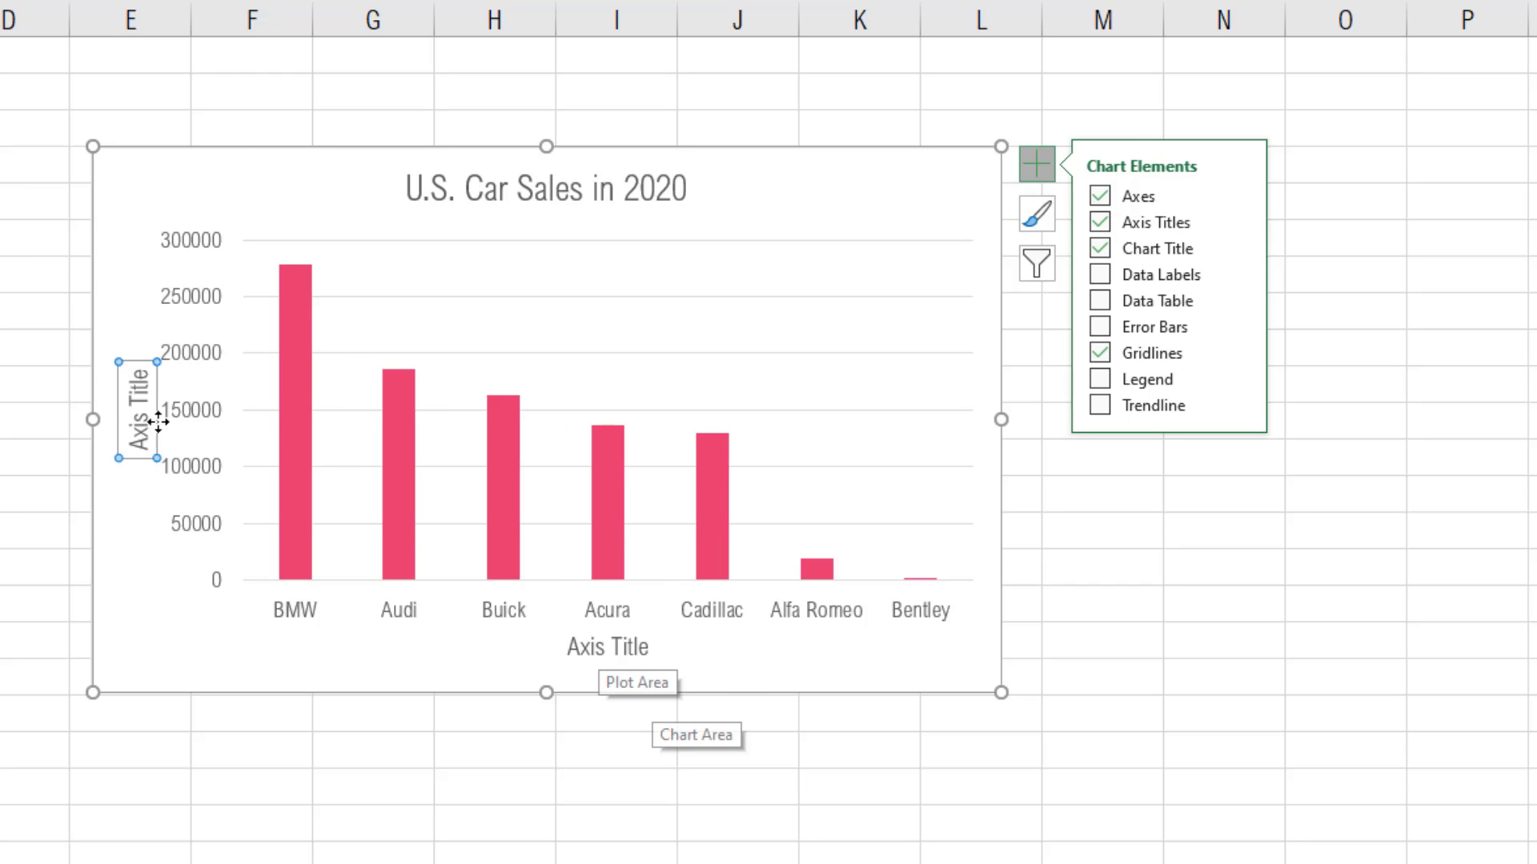
left_click(1102, 276)
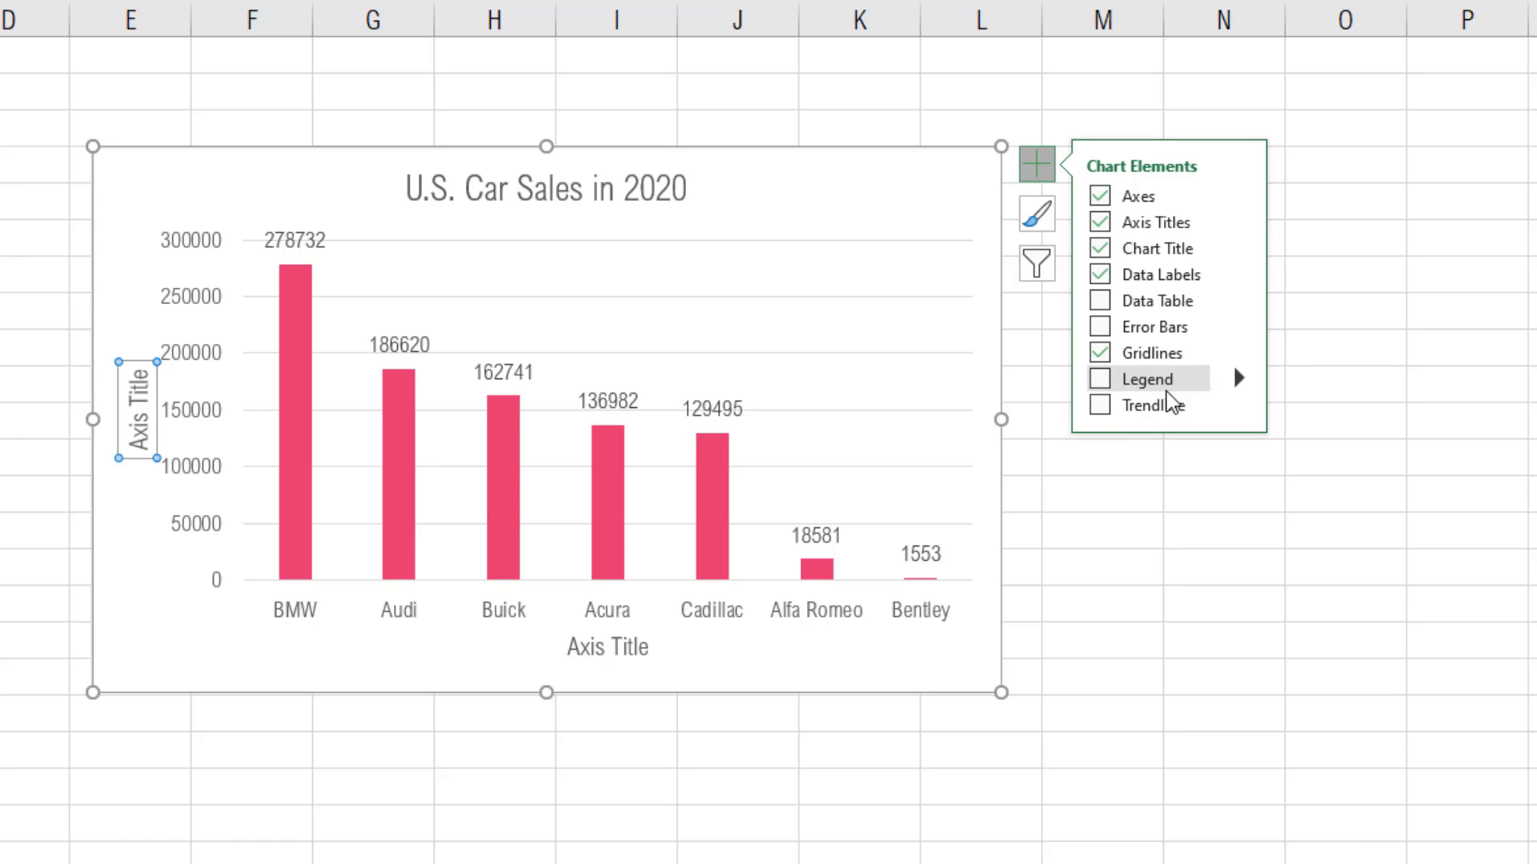
left_click(1184, 487)
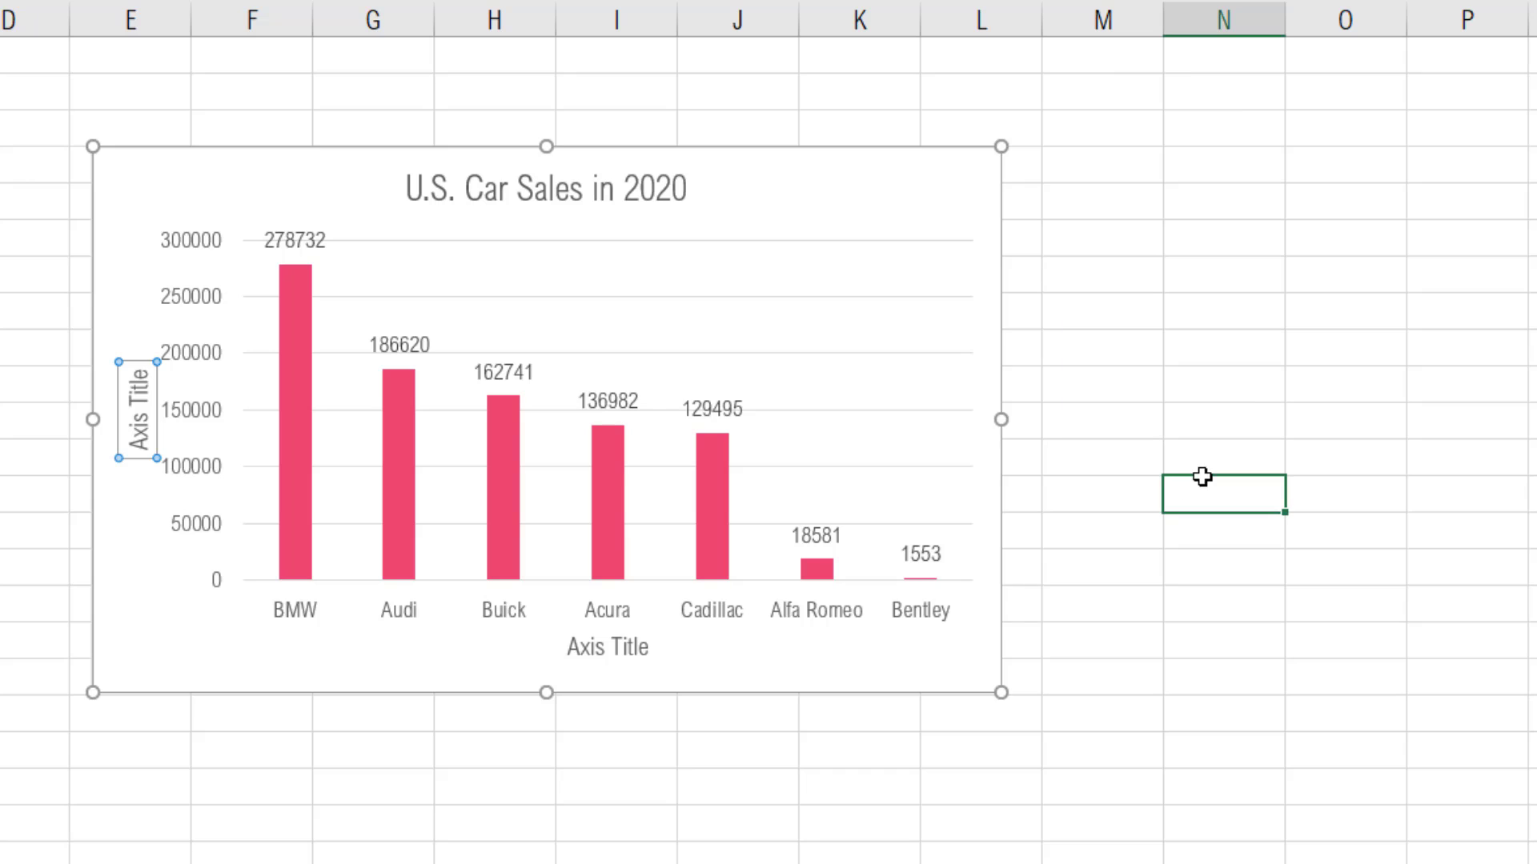
Change the horizontal axis title to "Brand"
left_click(605, 650)
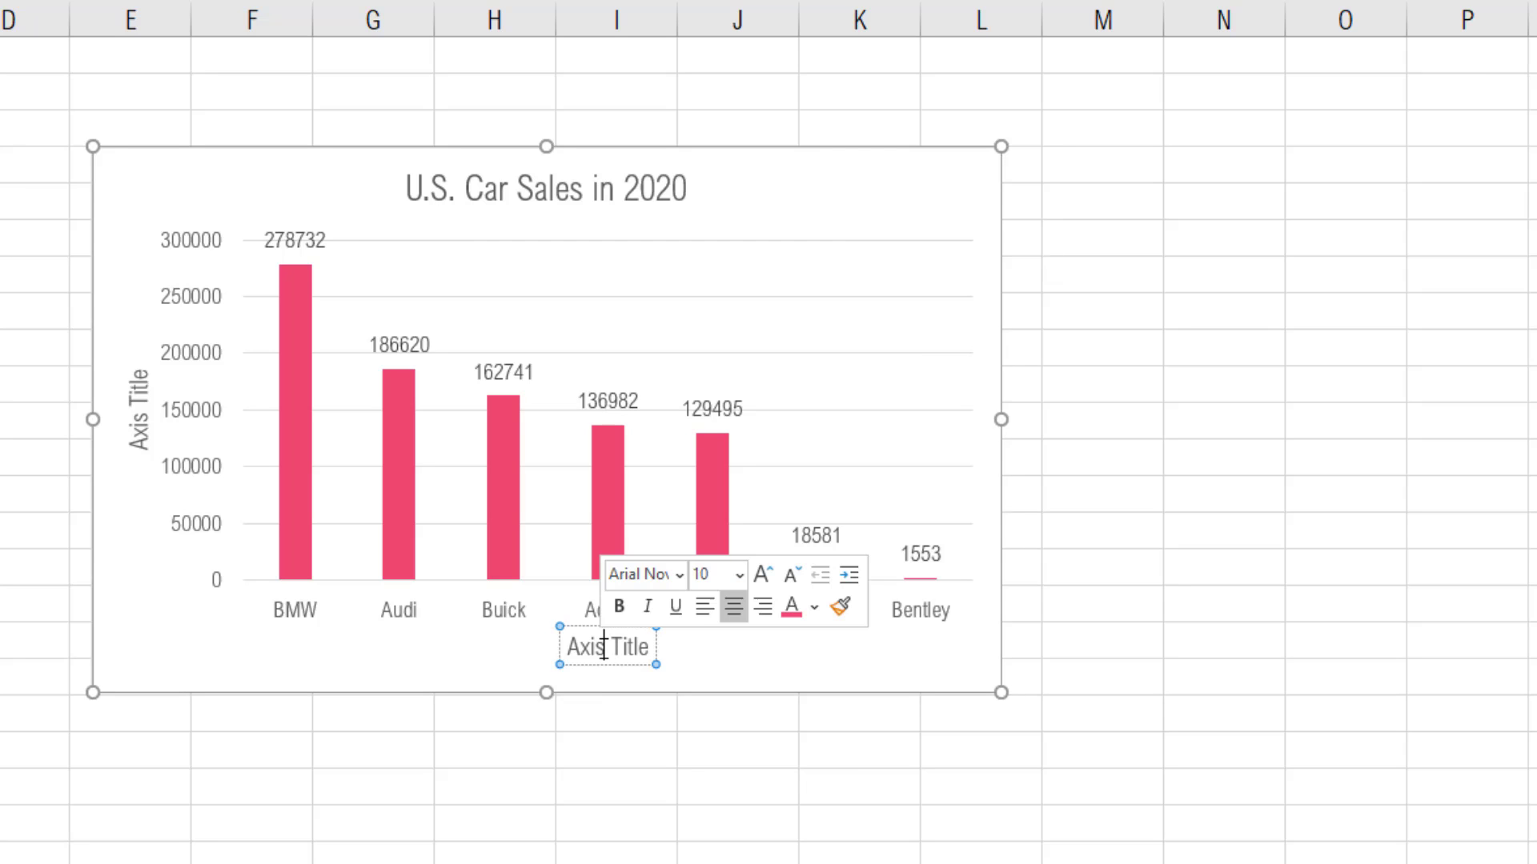
double_click(599, 648)
type("Brand")
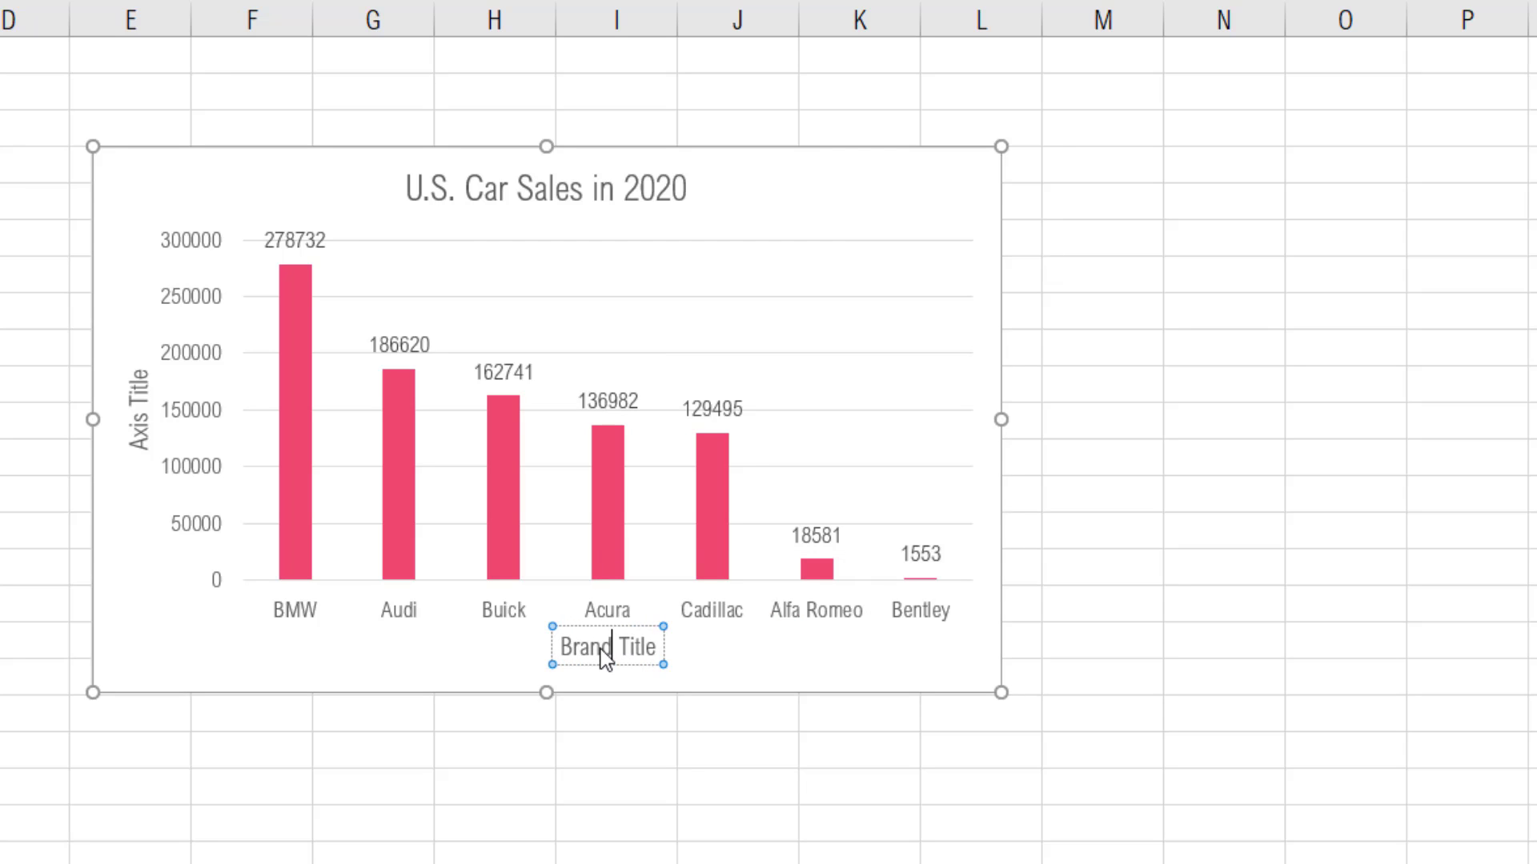
key("shift+End")
key("Delete")
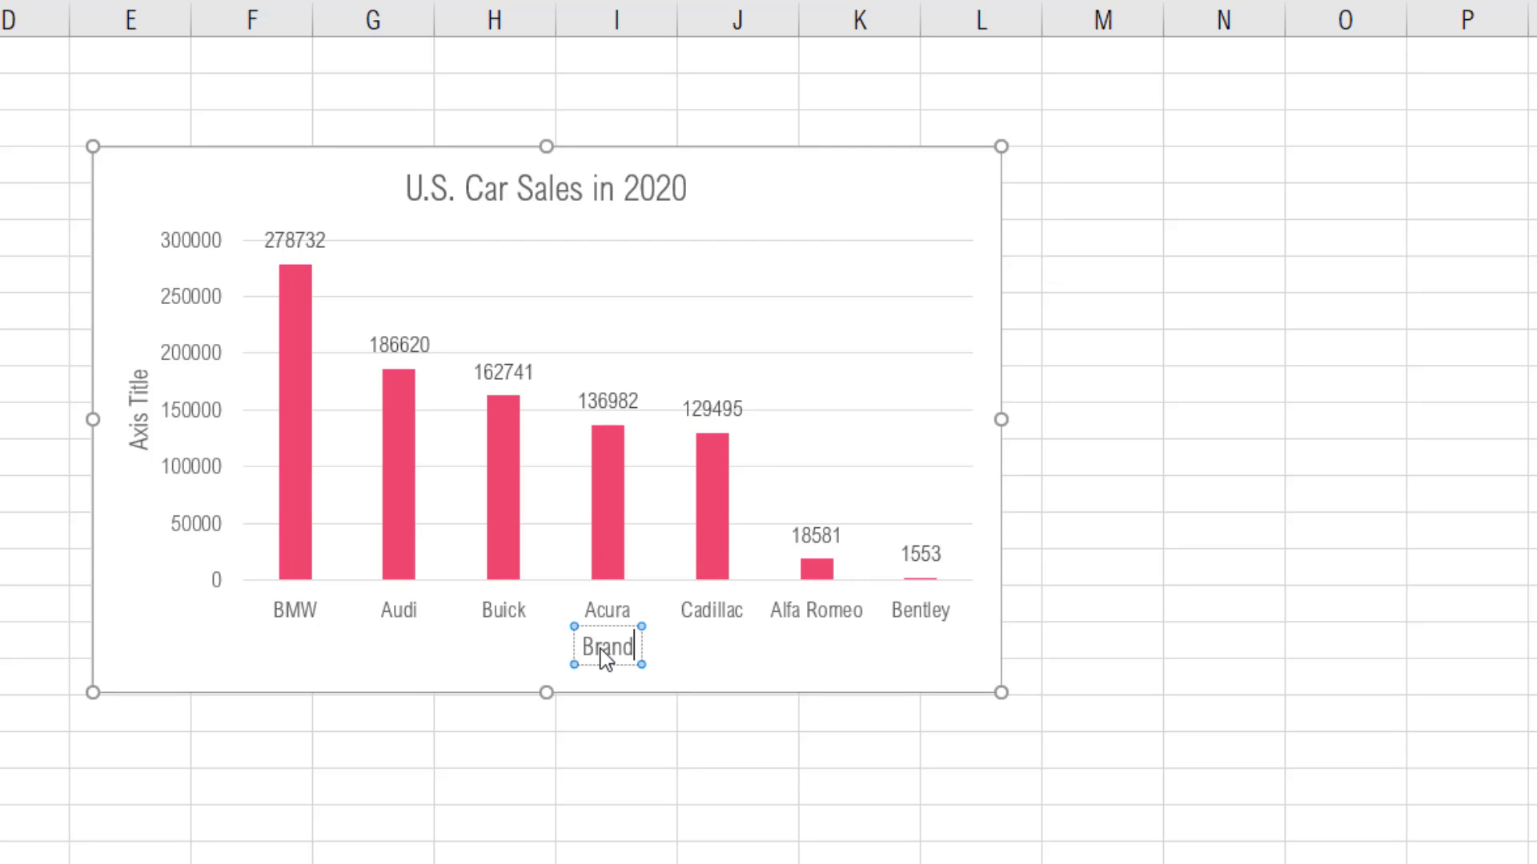
Change the vertical axis title to "# of cars sold" and leave the chart
left_click(141, 387)
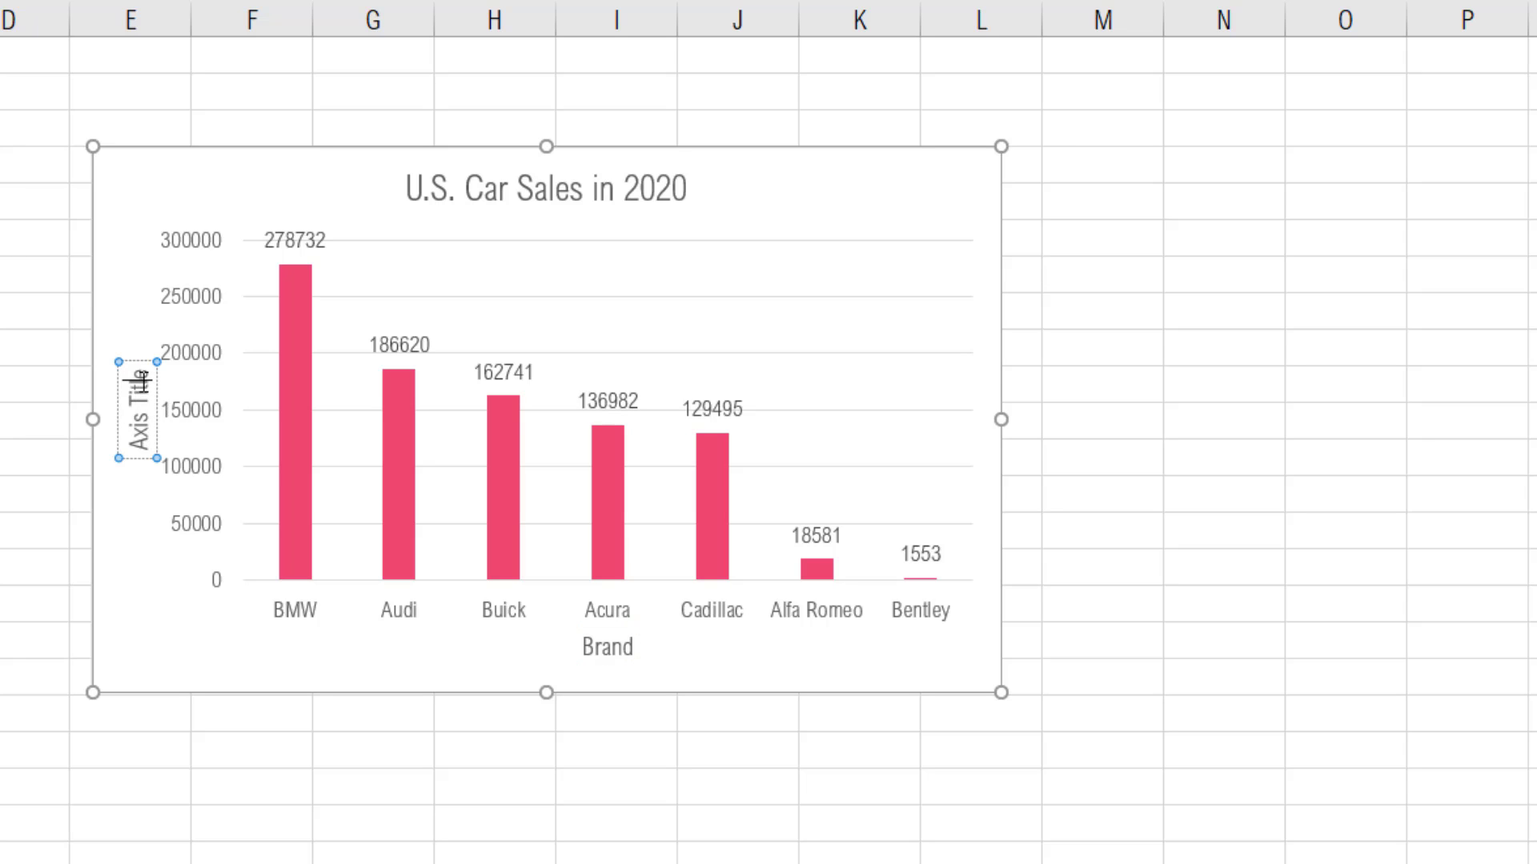
triple_click(142, 384)
type("#")
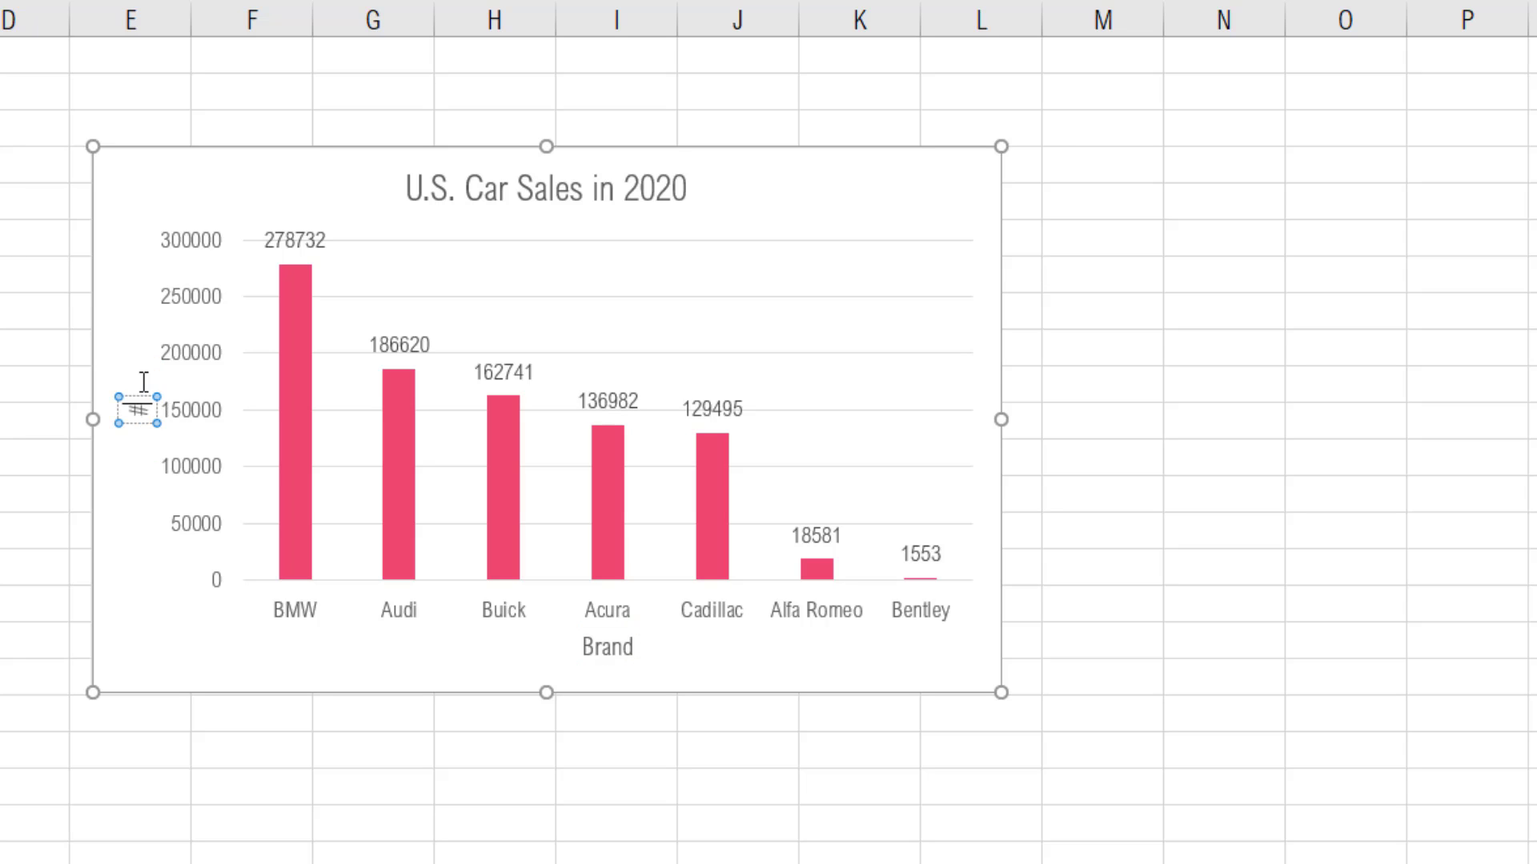
type(" of cars sold")
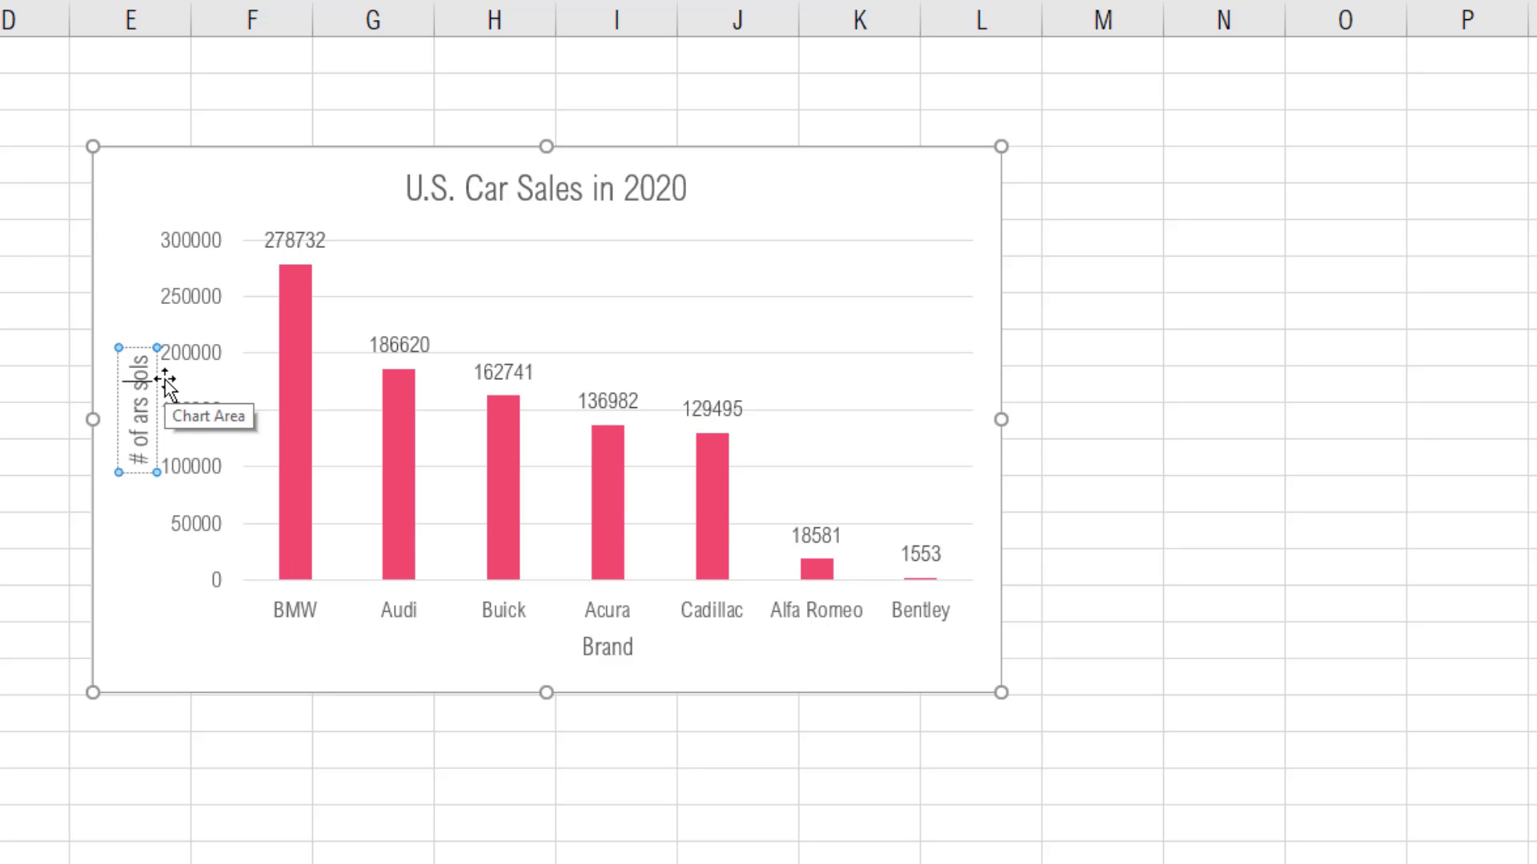
key("Left")
key("Left")
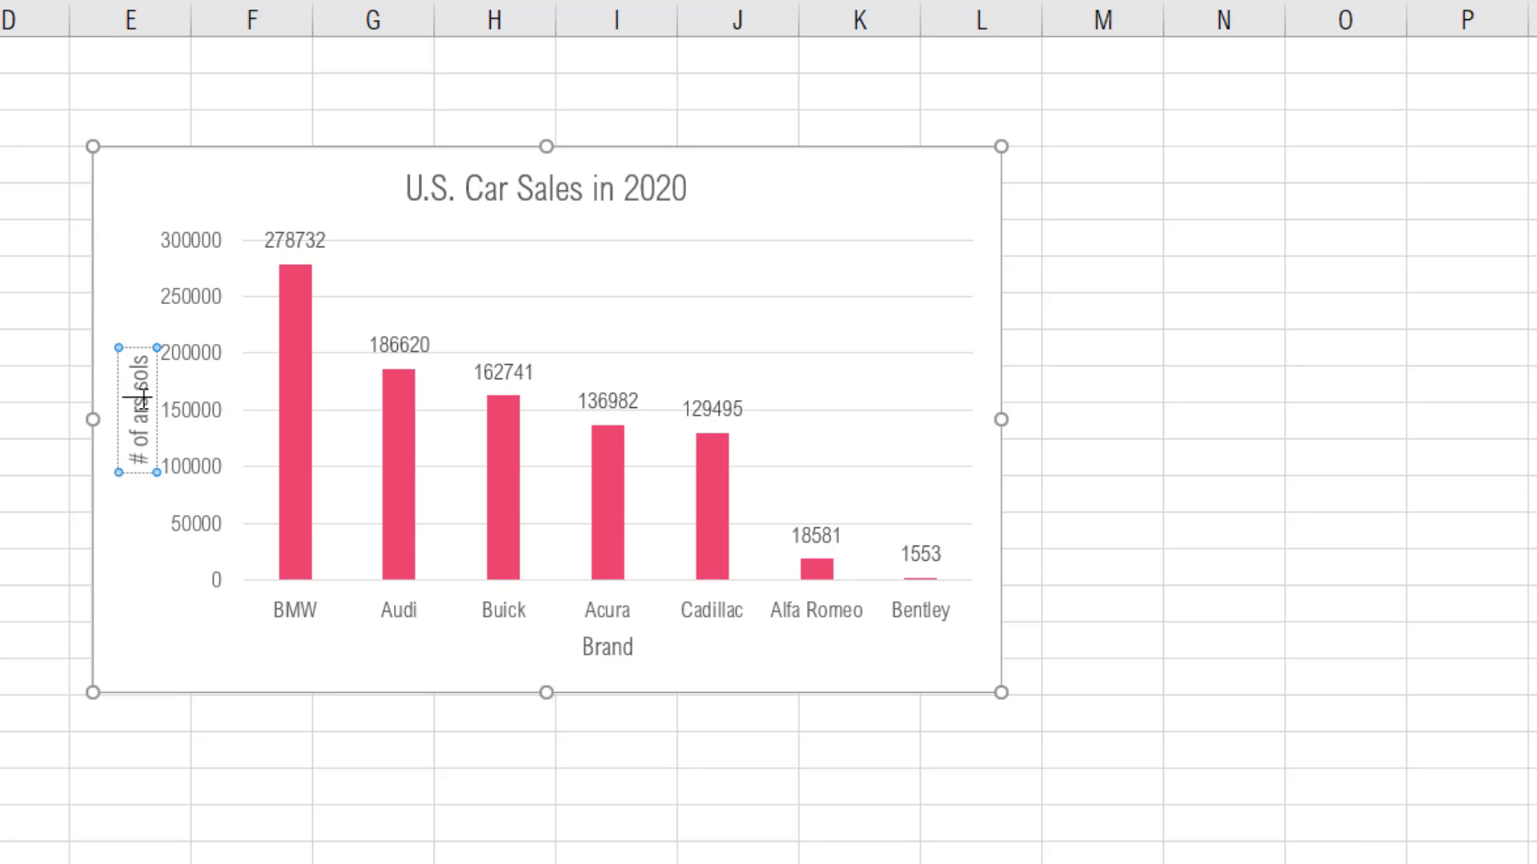
key("Left")
key("Left")
key("Left")
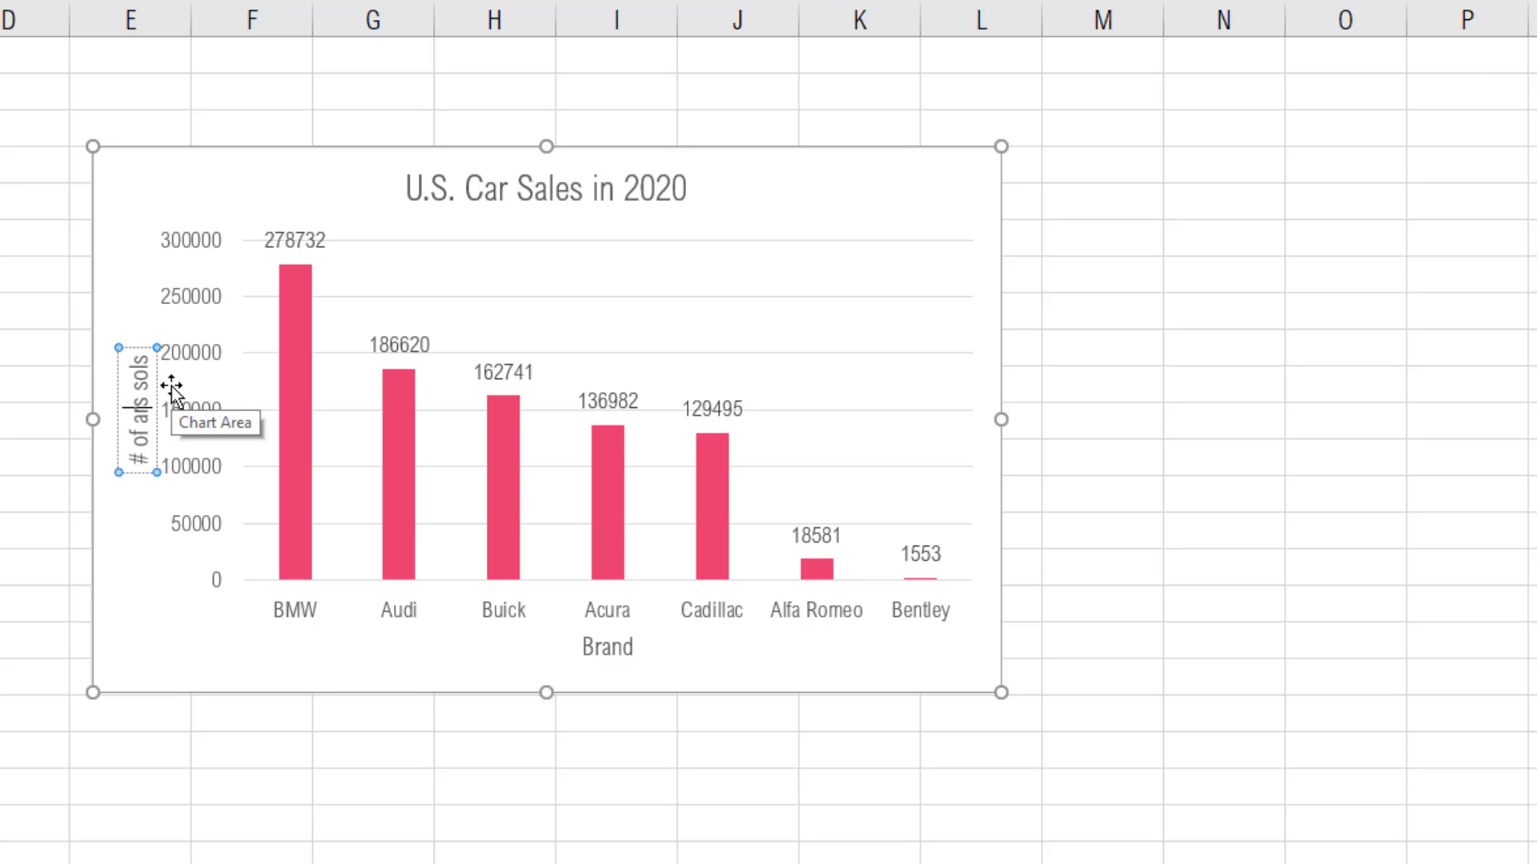
type("c")
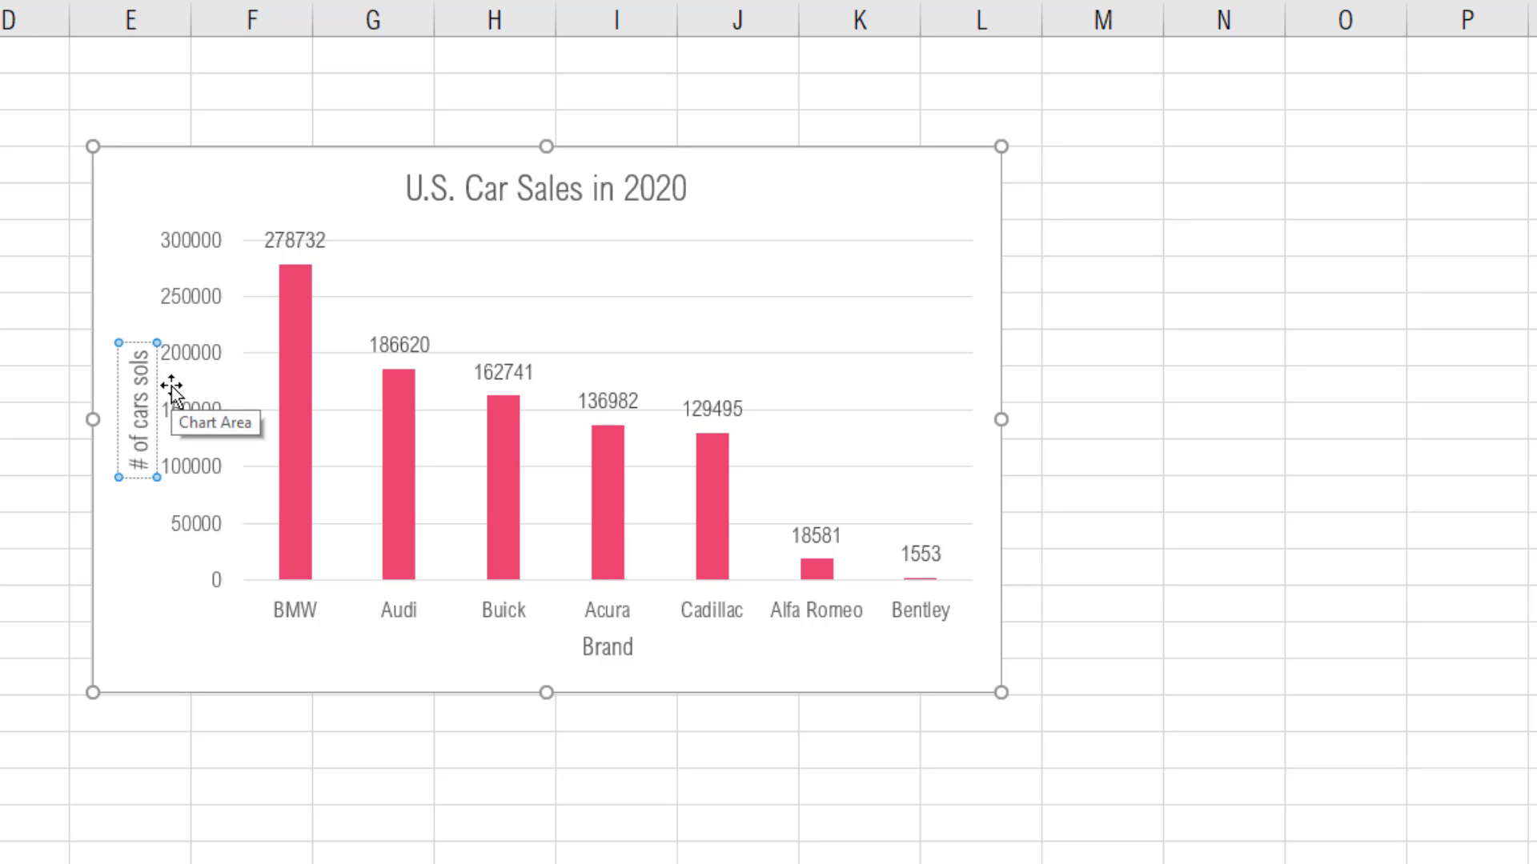
key("End")
key("BackSpace")
type("d")
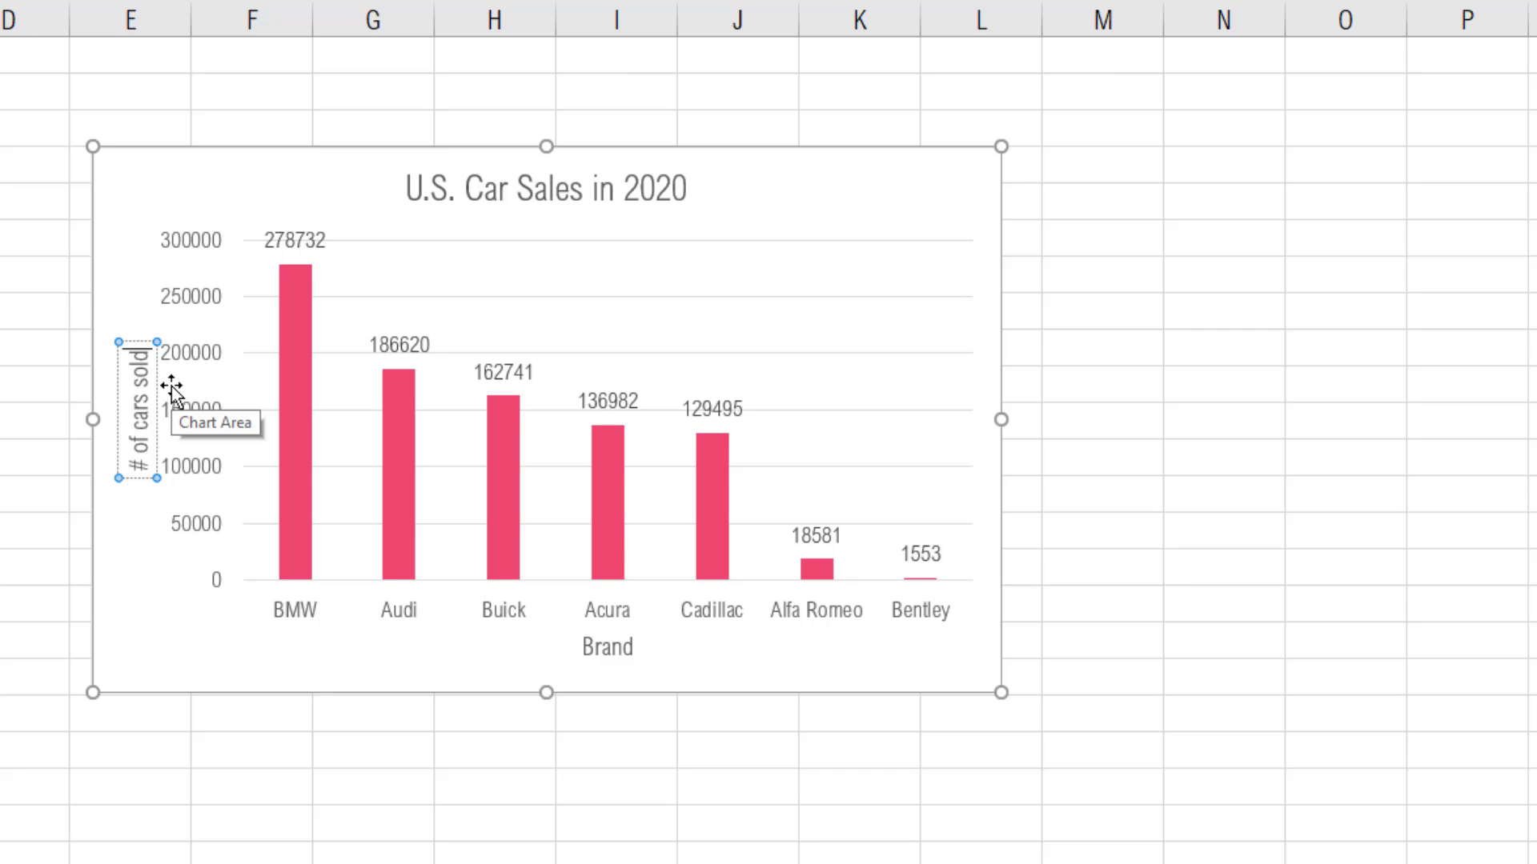
left_click(1188, 462)
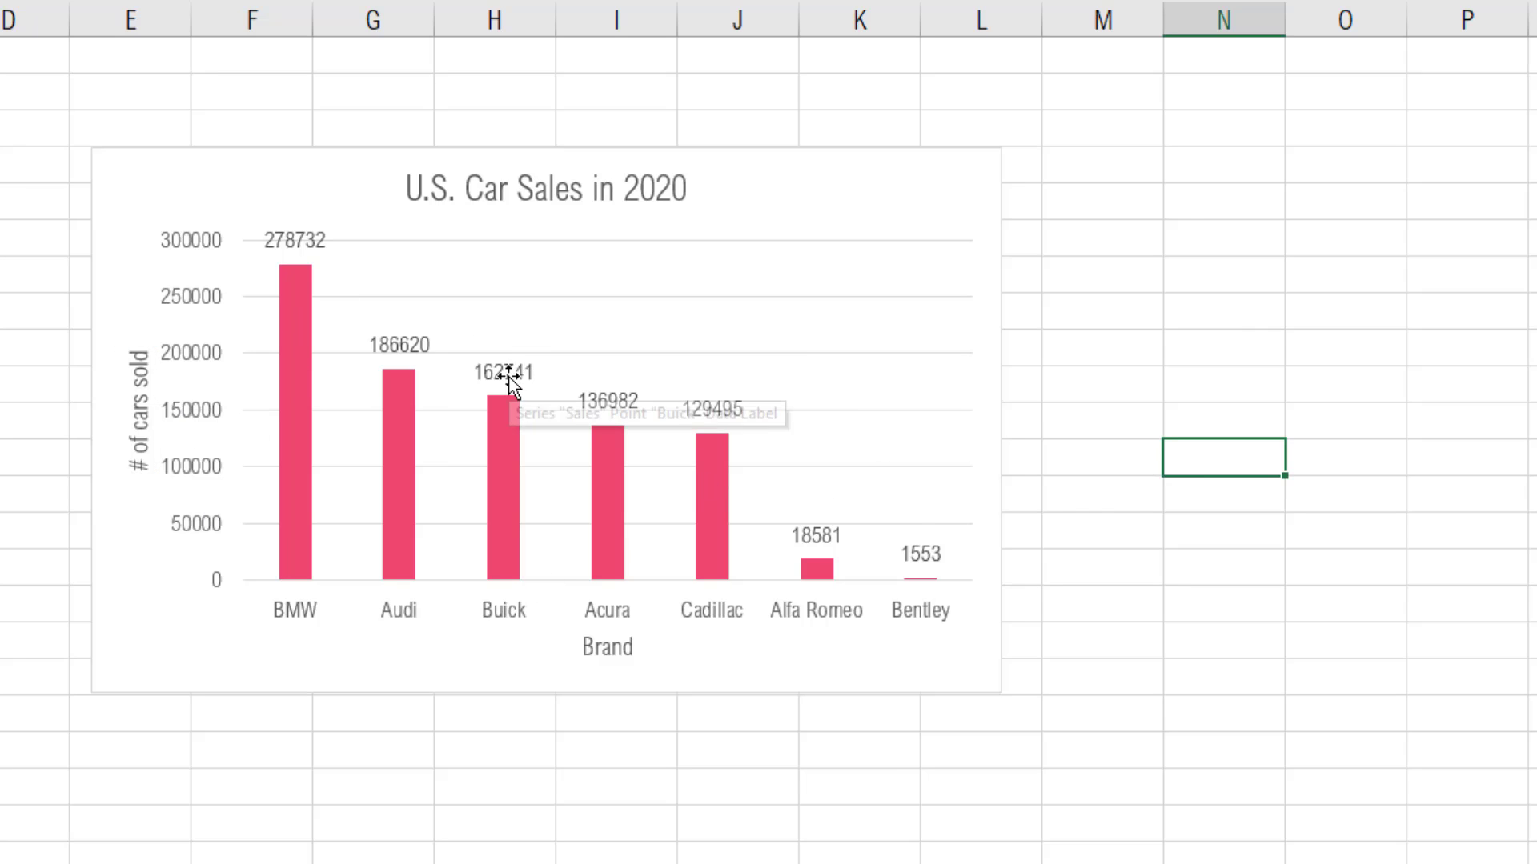
Examine the formatting commands available for the data labels, chart title, vertical axis title and both axes
left_click(302, 241)
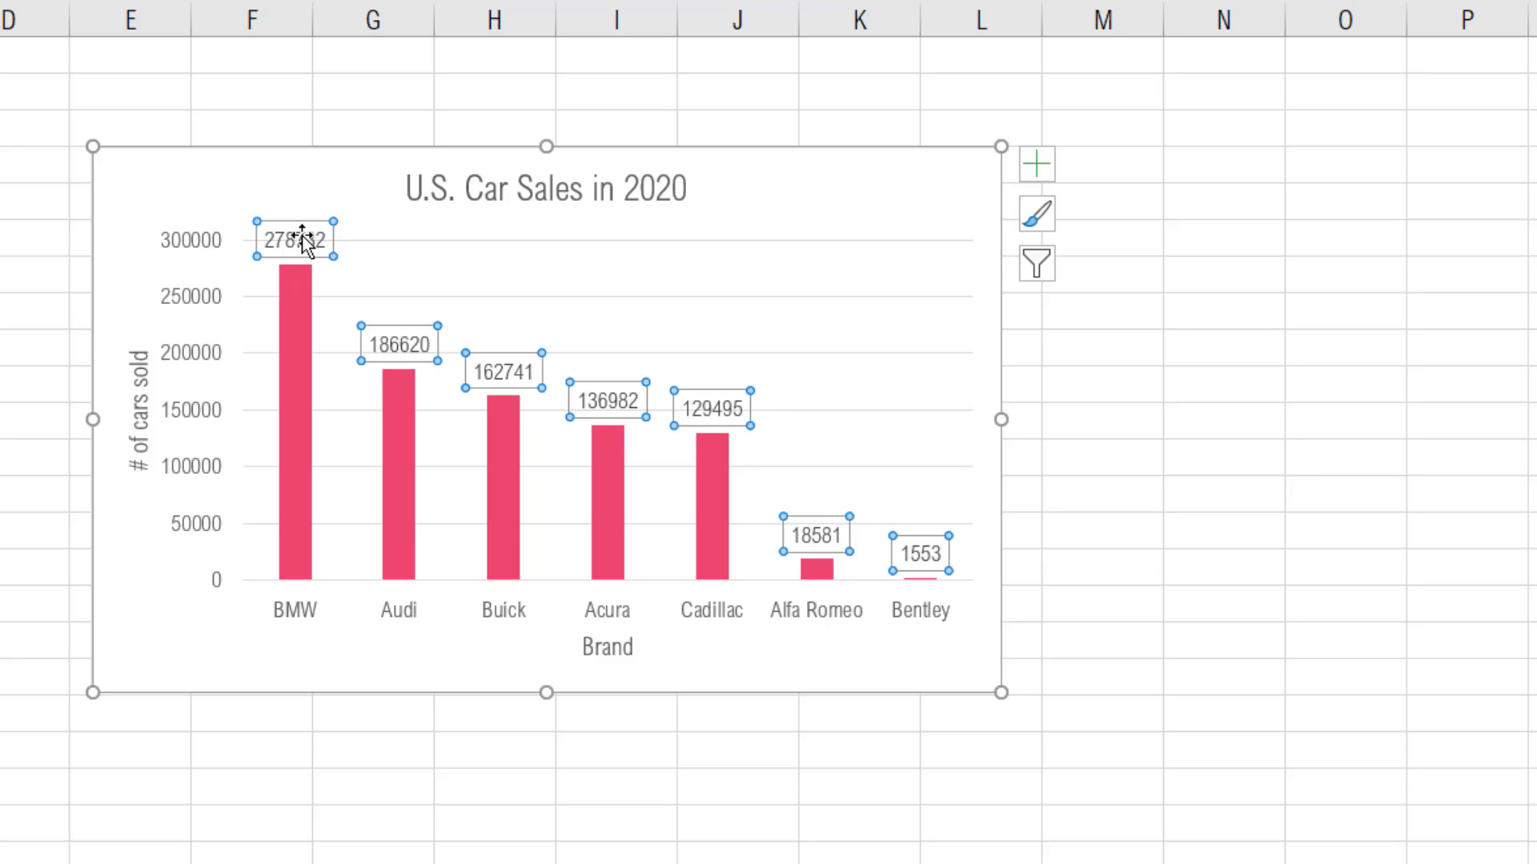
right_click(305, 237)
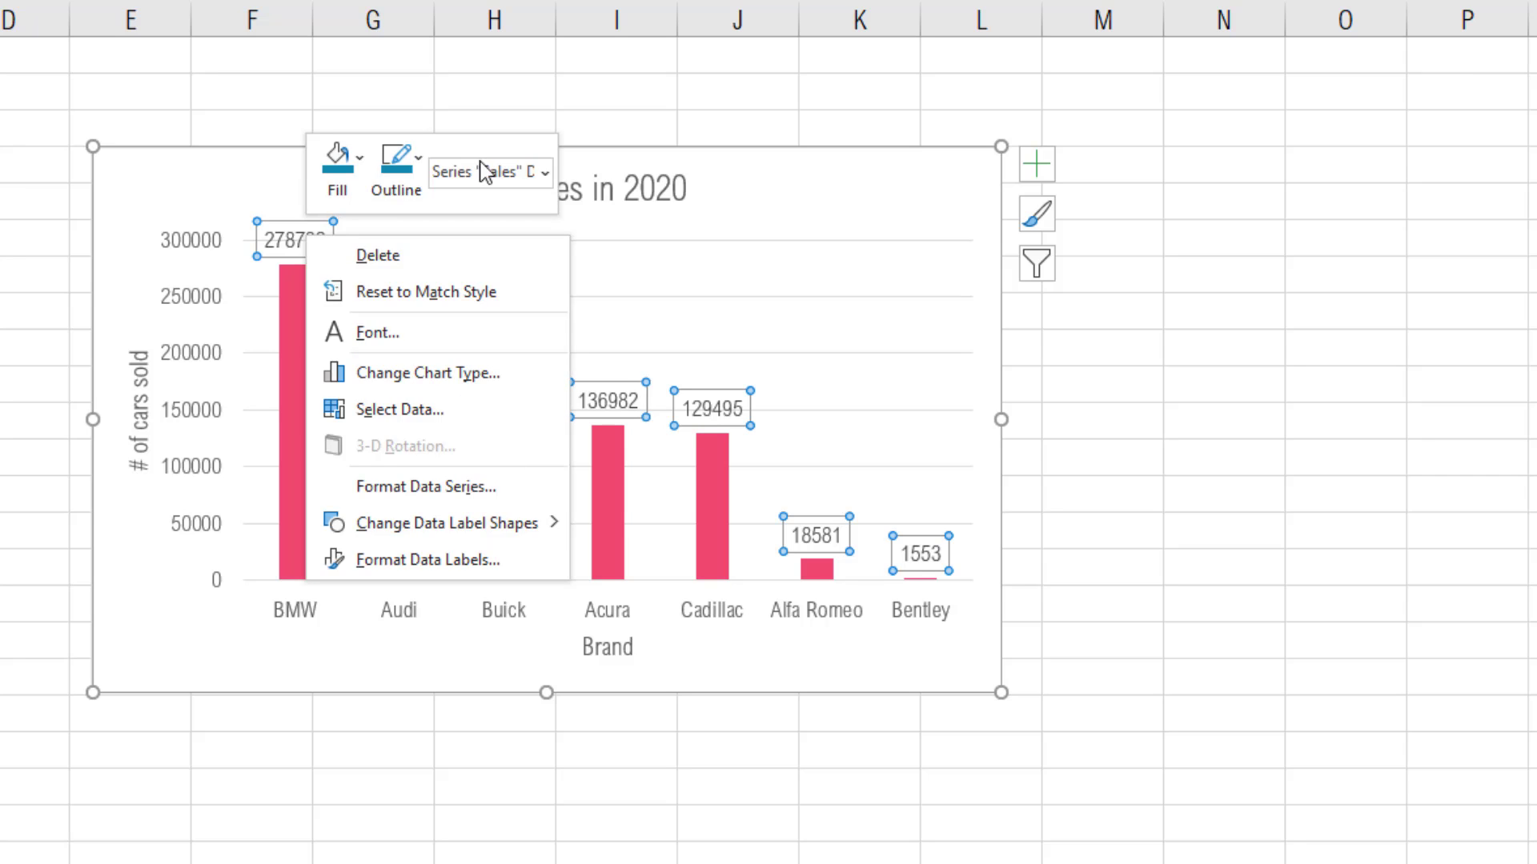
left_click(688, 192)
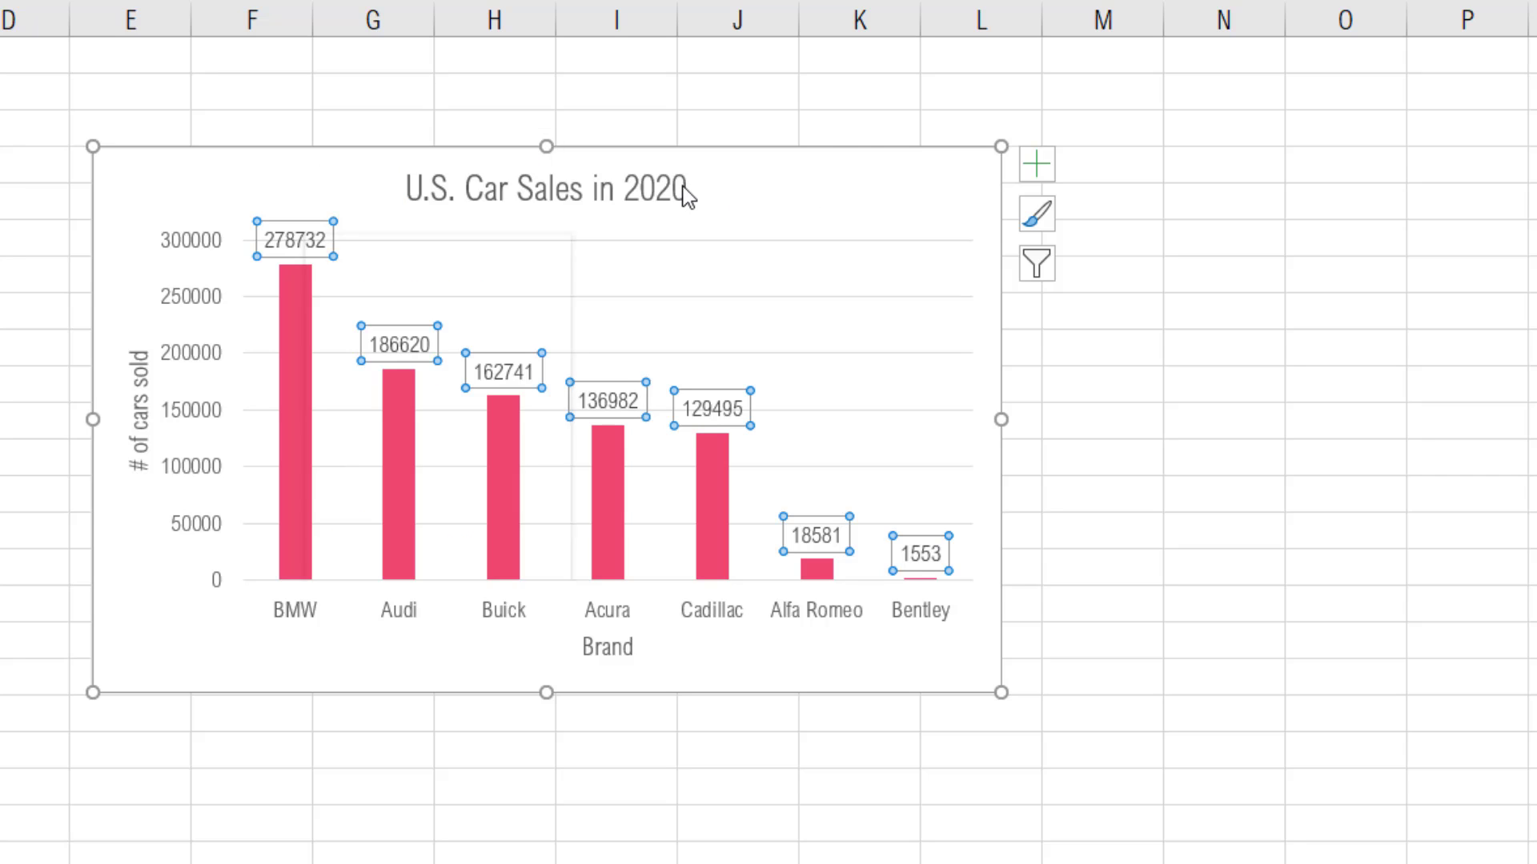
right_click(686, 192)
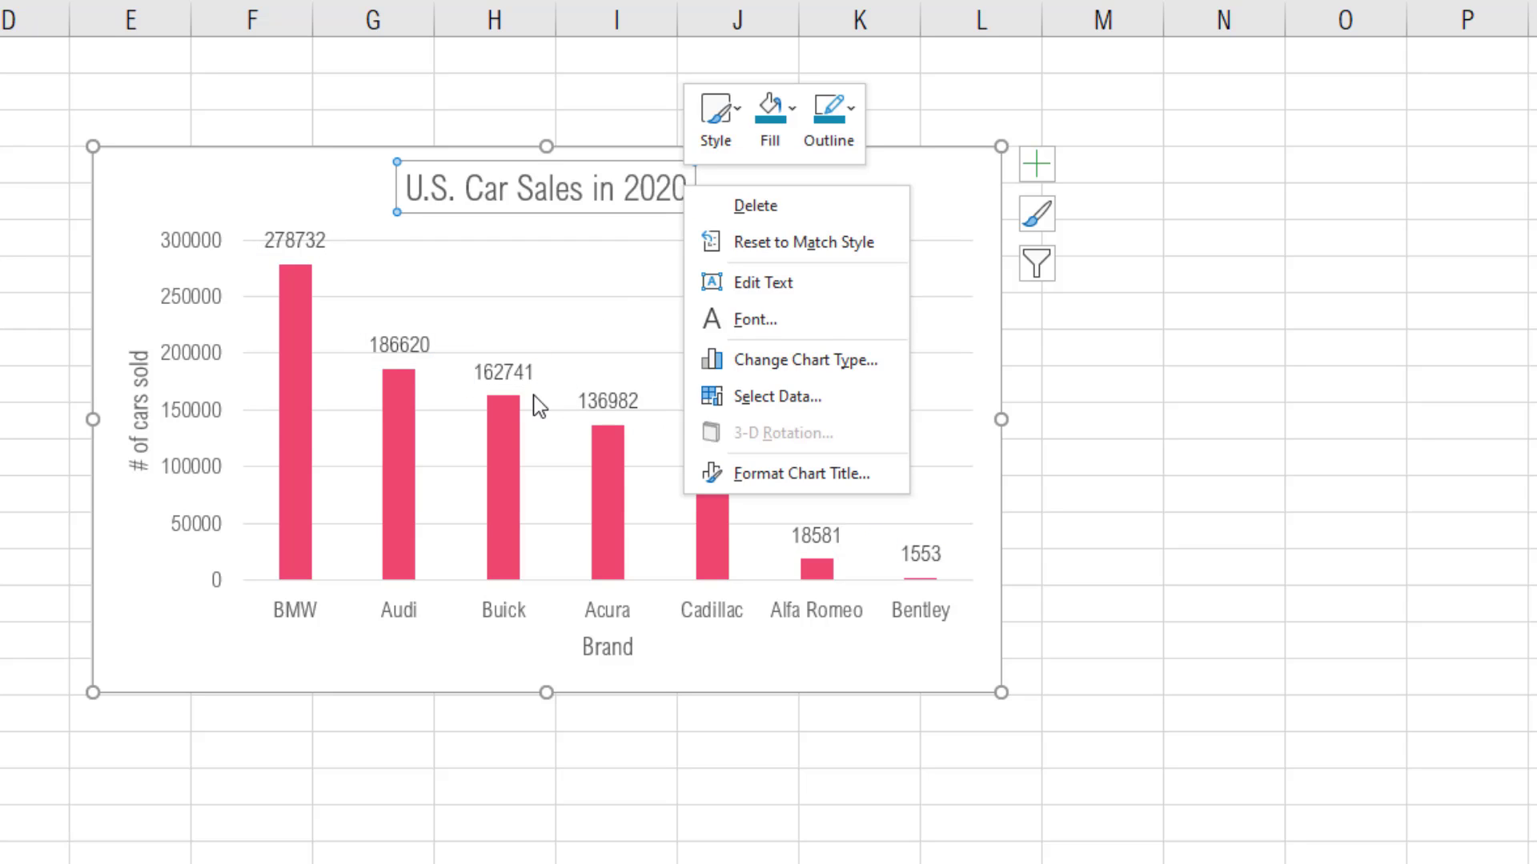
right_click(144, 386)
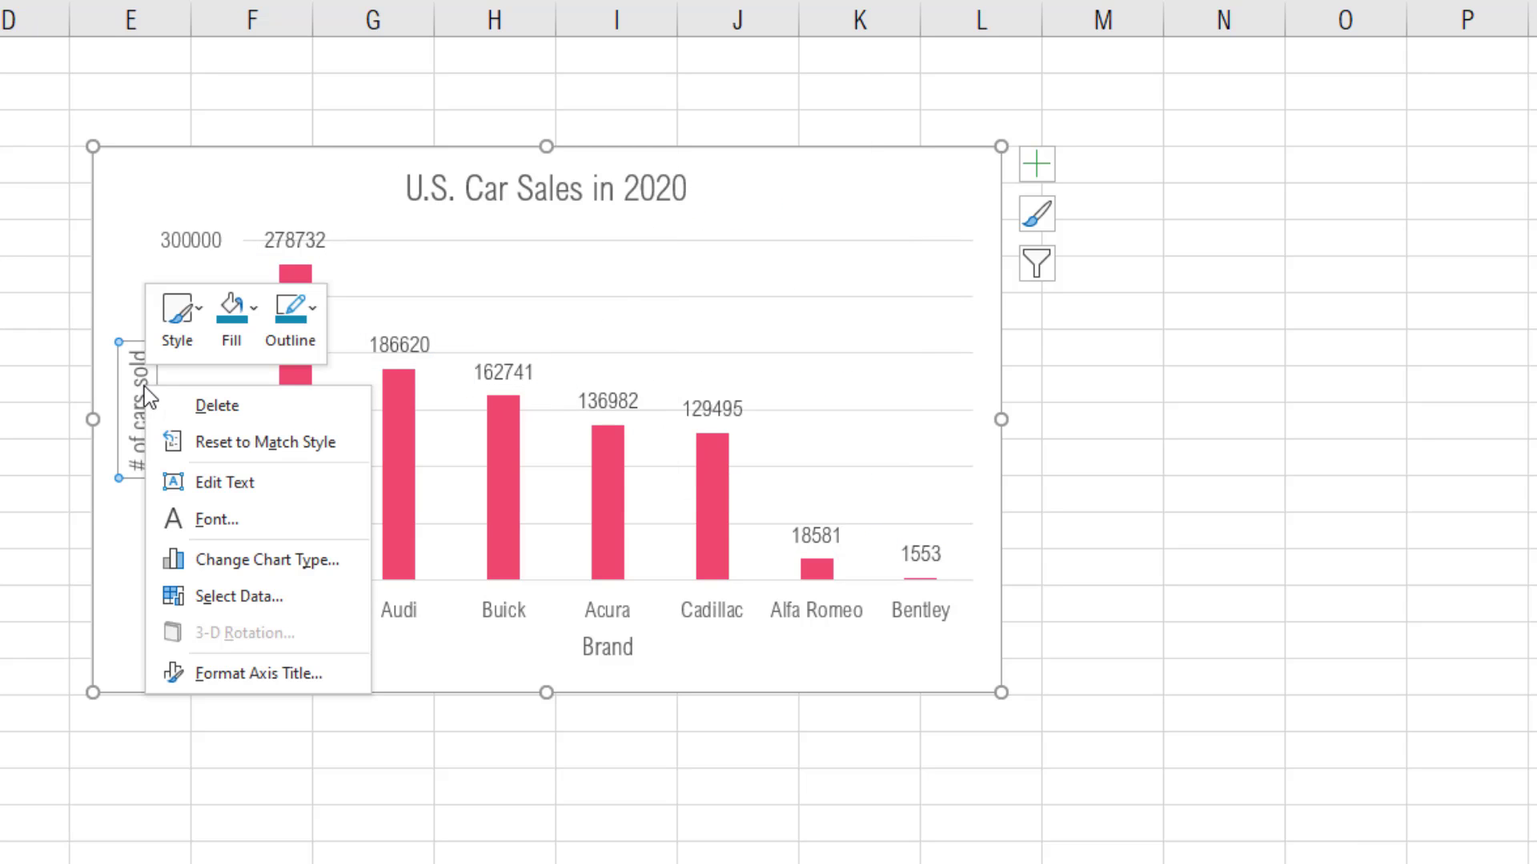
right_click(192, 233)
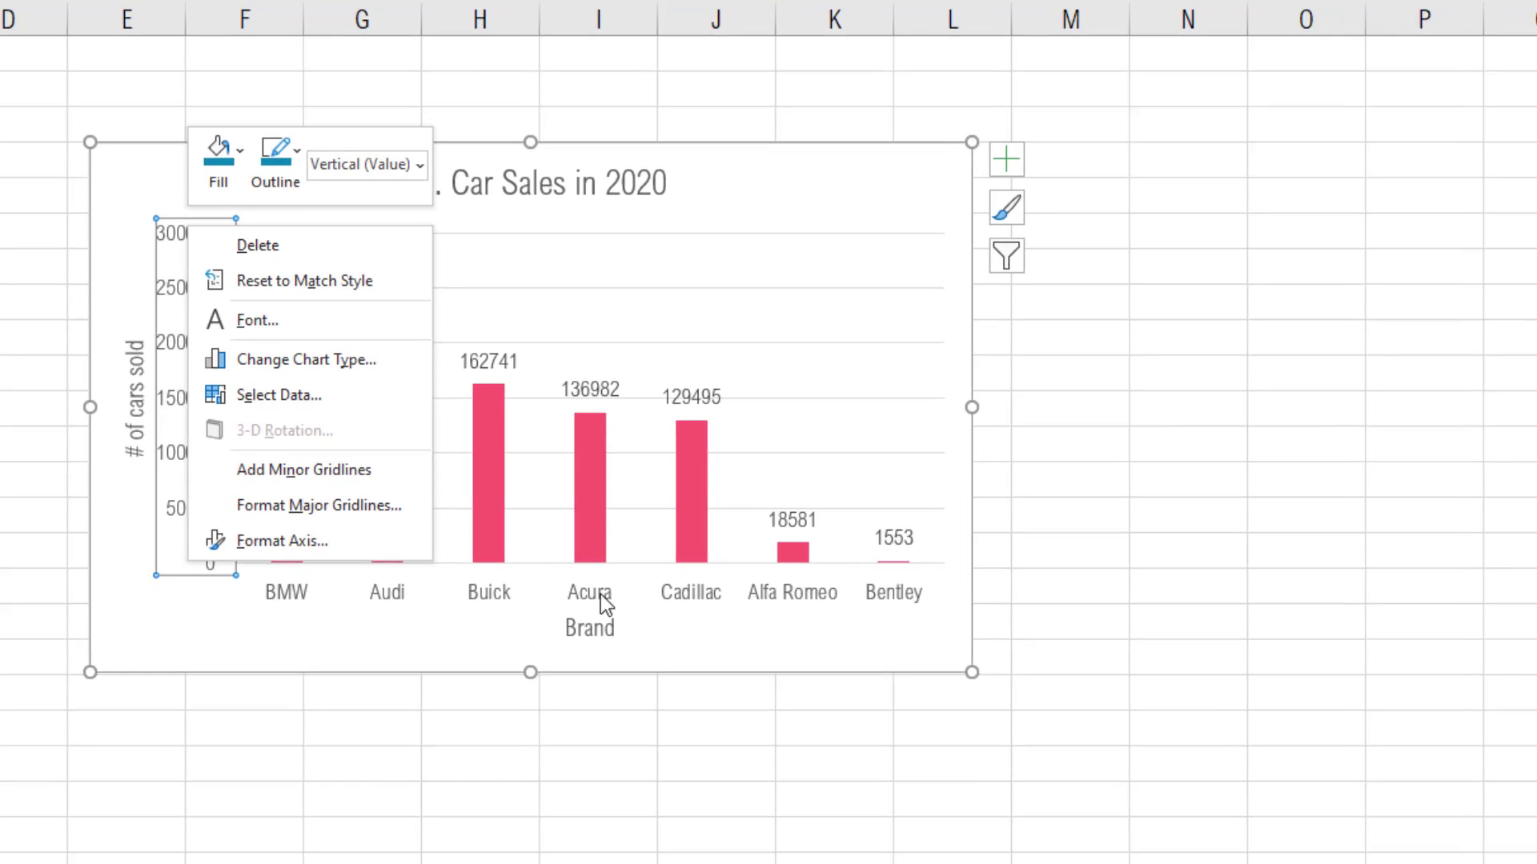
right_click(601, 596)
right_click(604, 600)
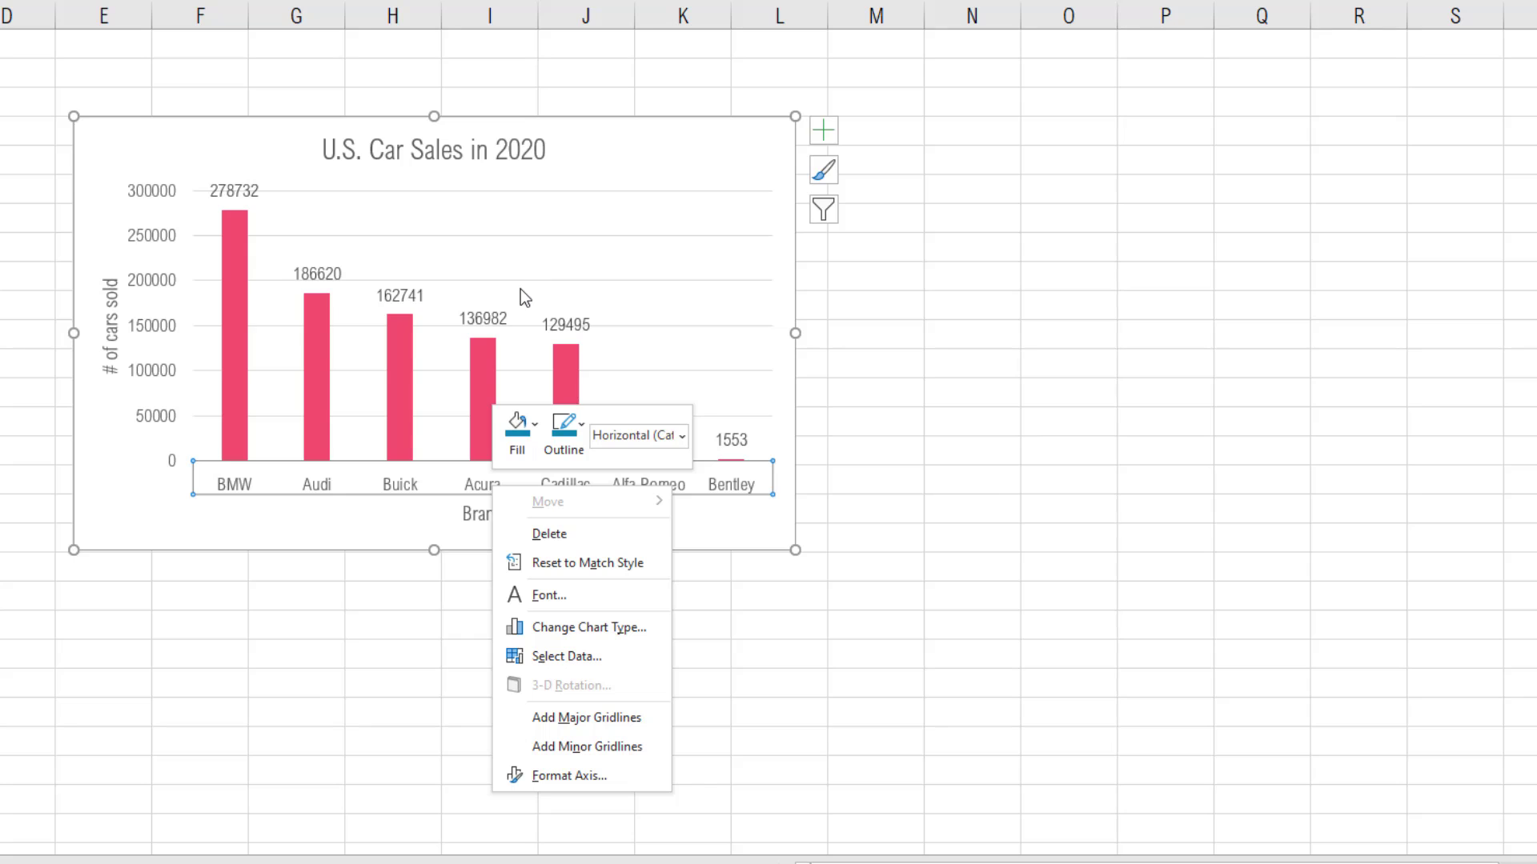
Open the number format settings for the Sales series data labels
right_click(228, 199)
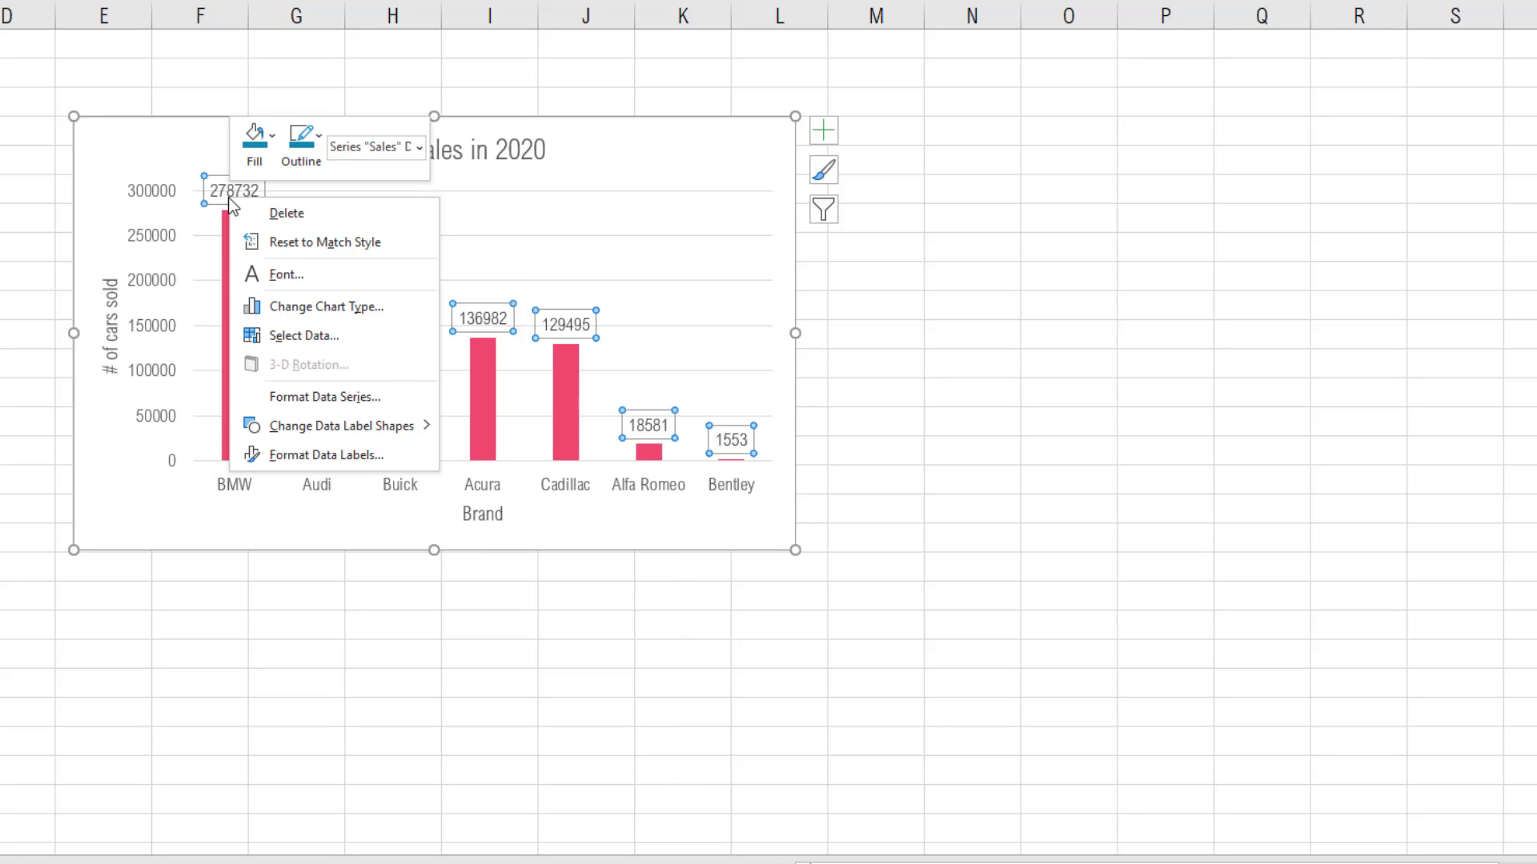
left_click(372, 462)
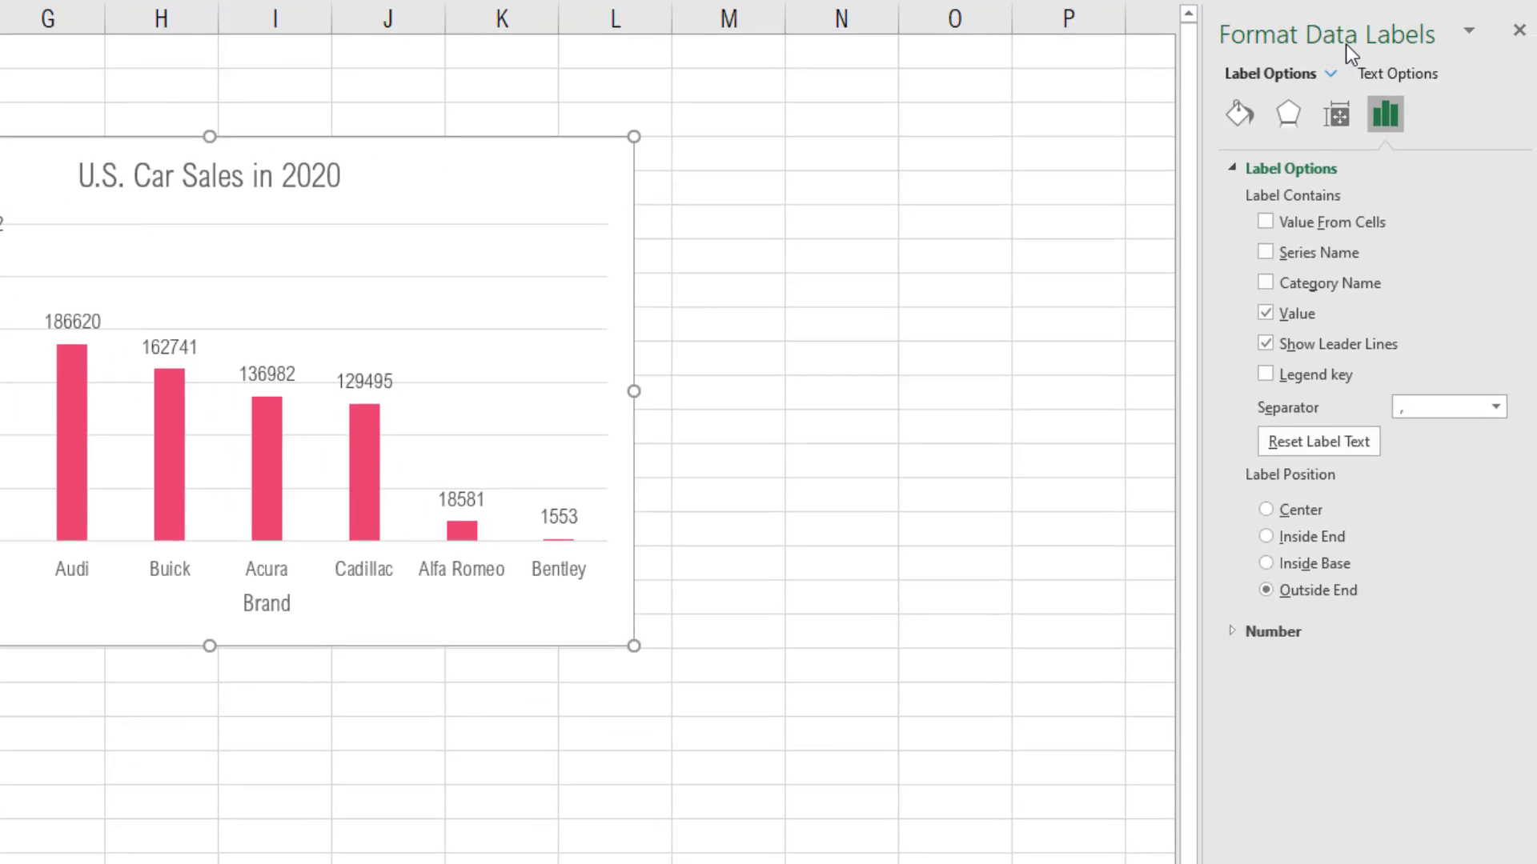
left_click(1304, 79)
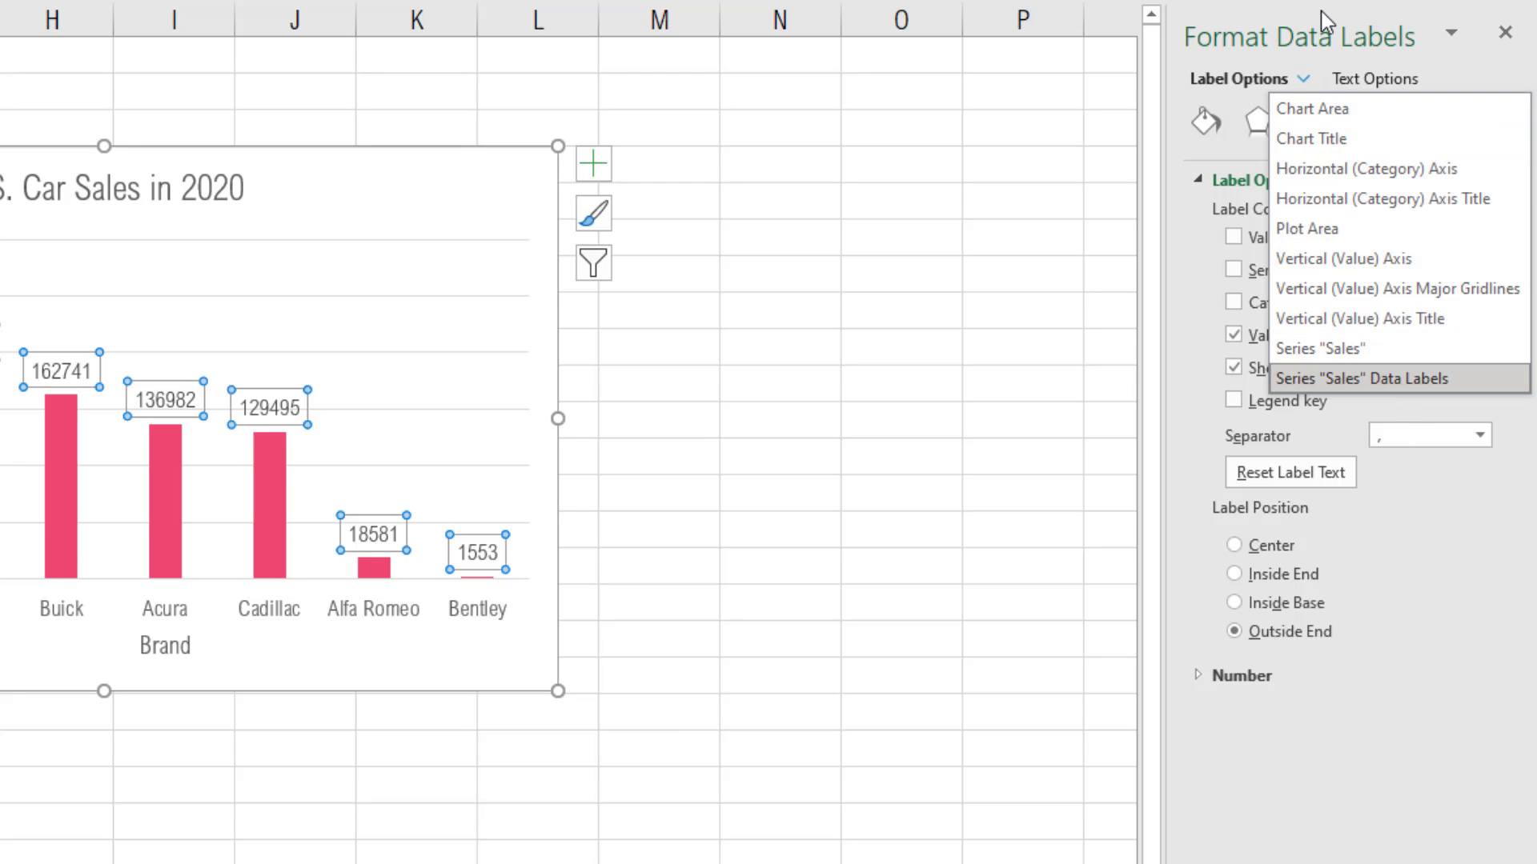
left_click(1309, 49)
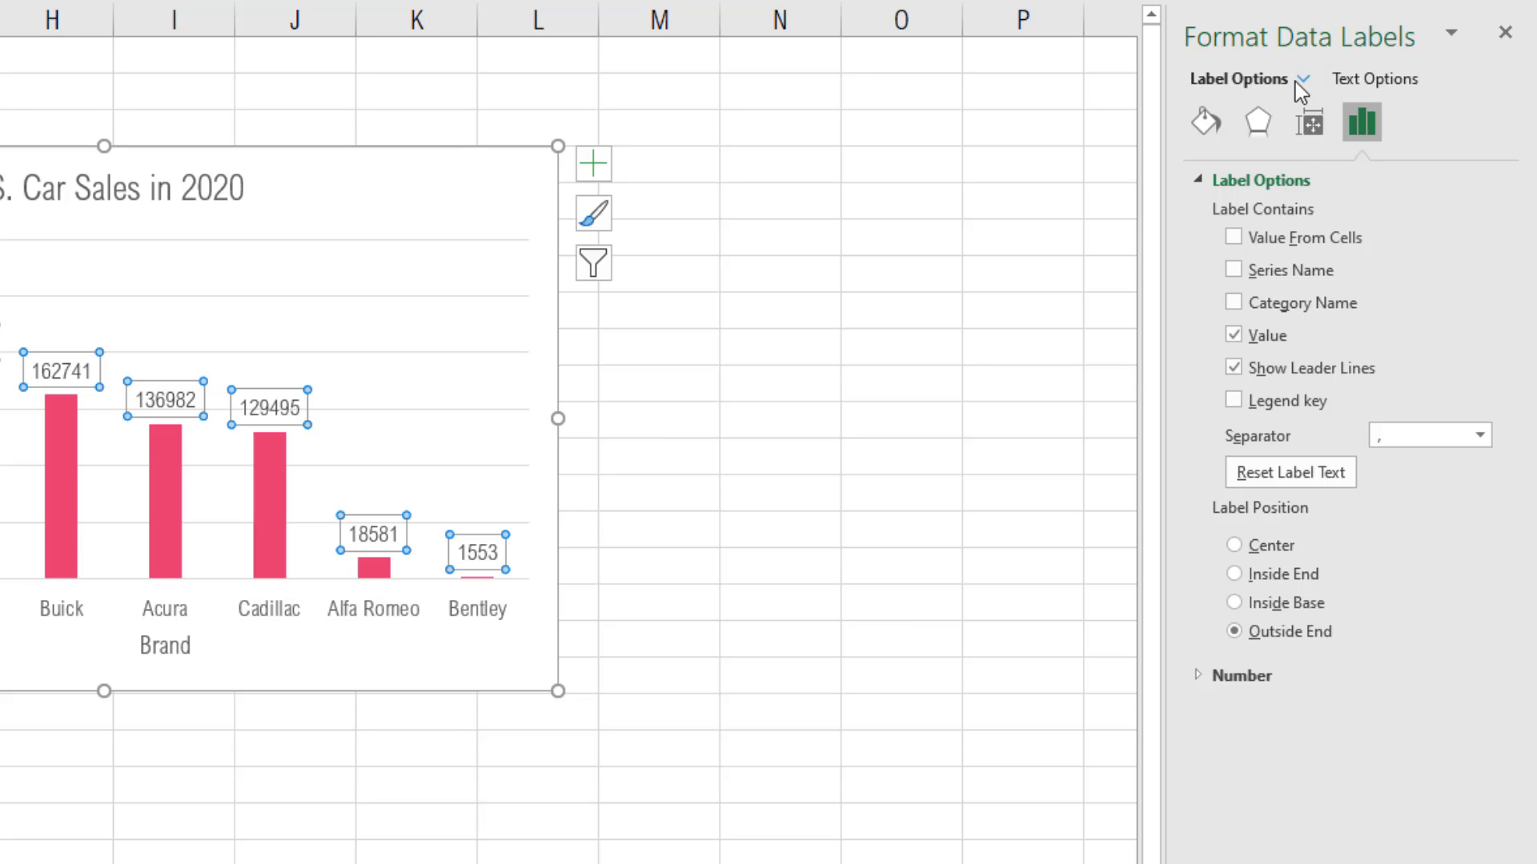
right_click(49, 382)
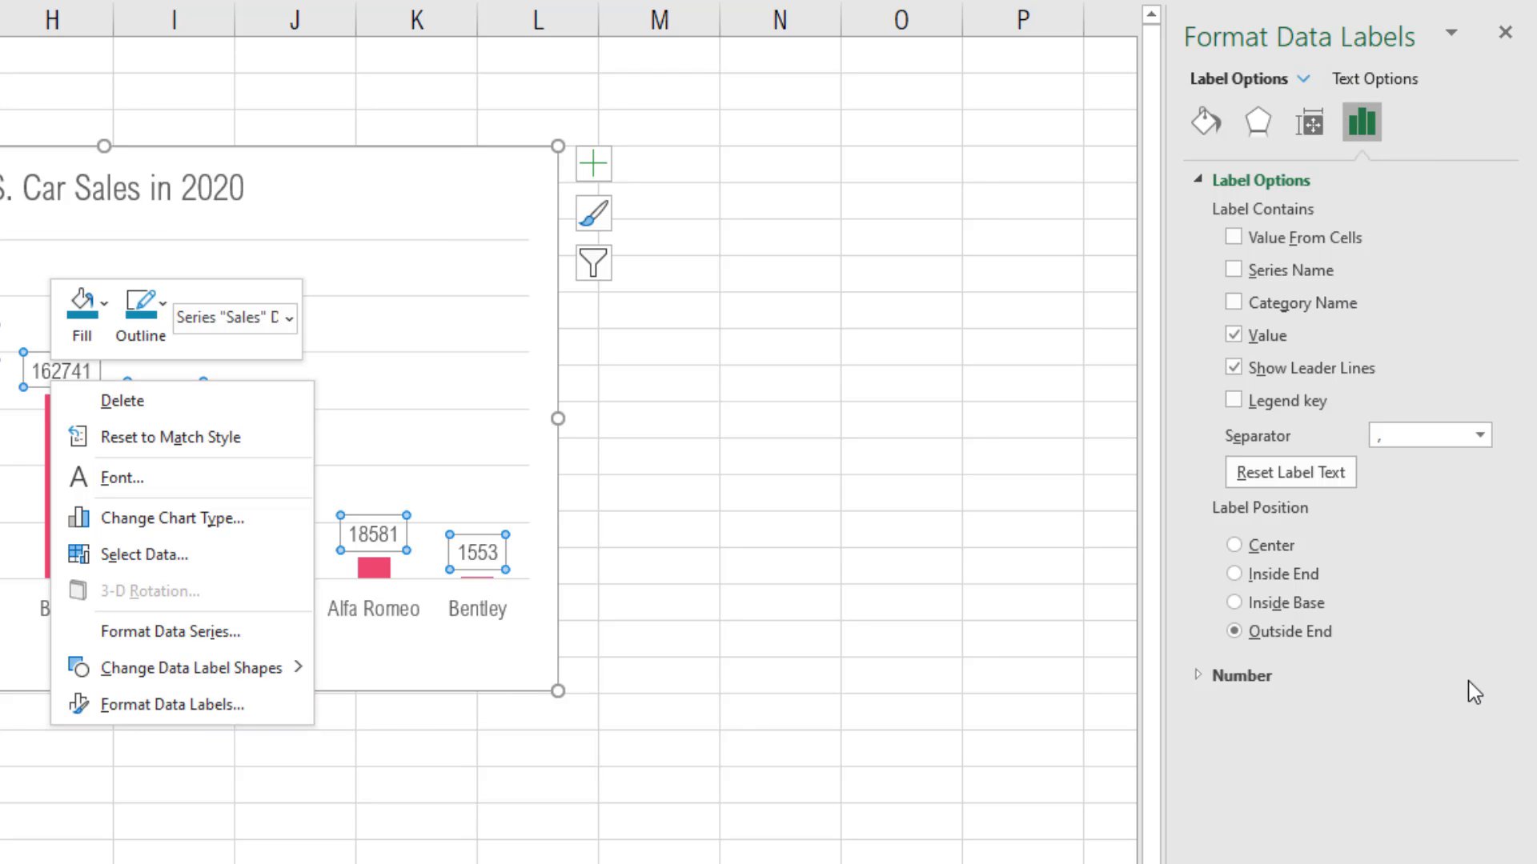
left_click(240, 705)
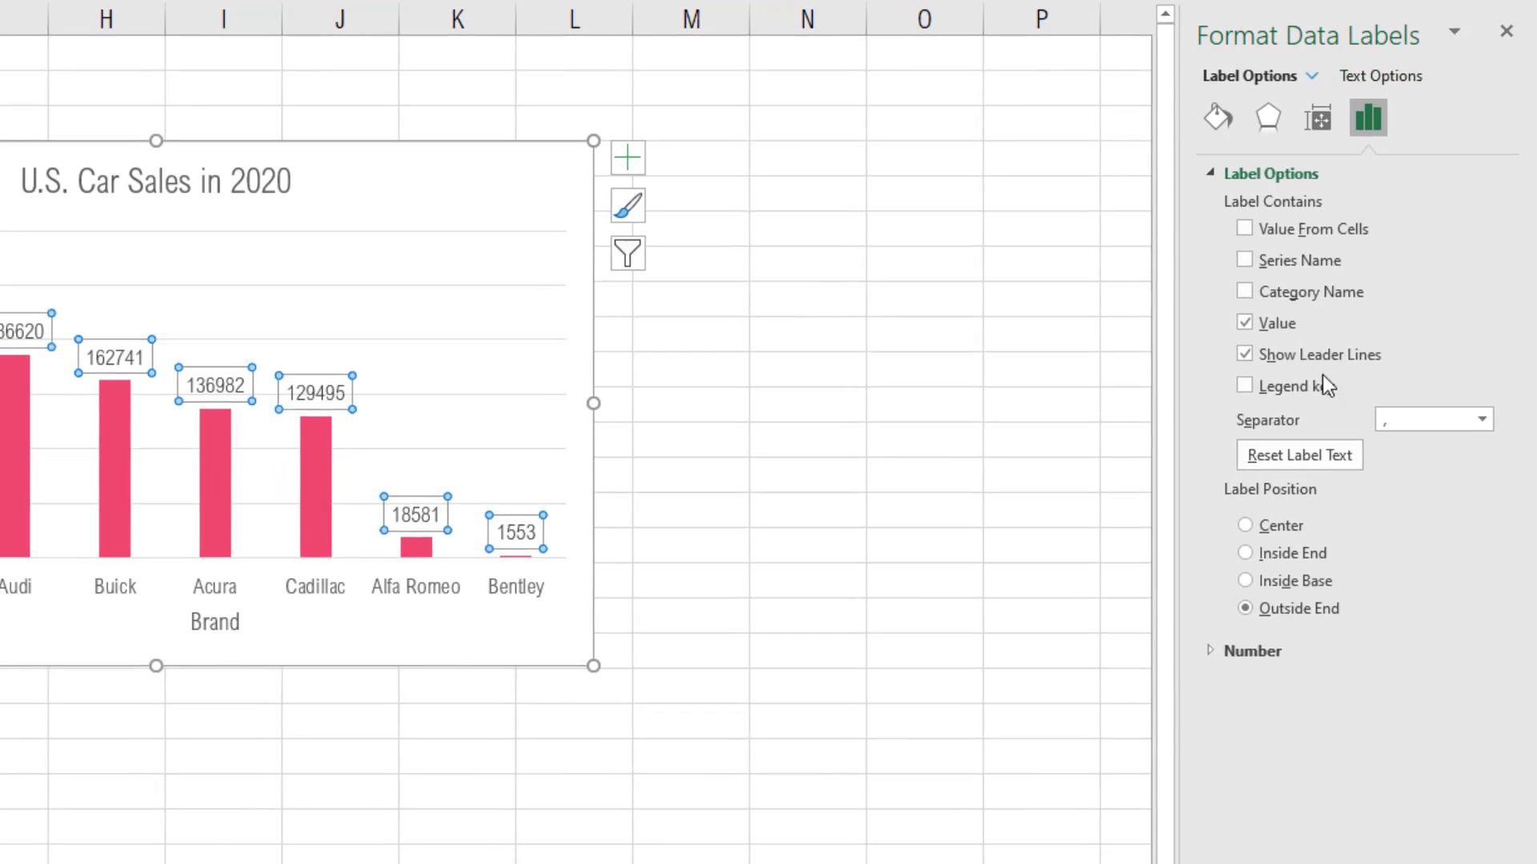
left_click(1222, 634)
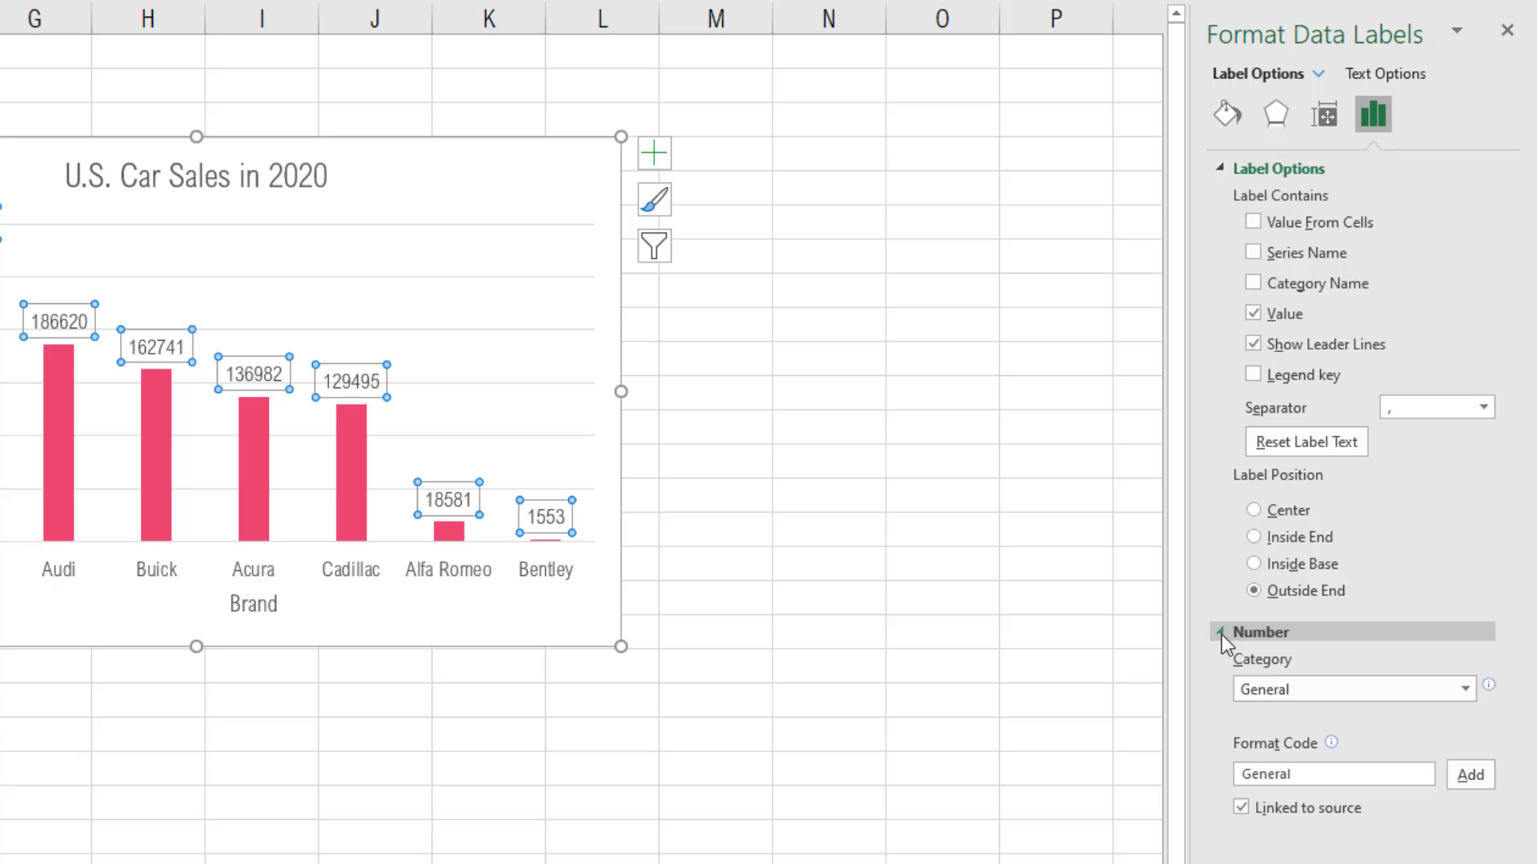
Try the Number format and the Currency format on the data labels
left_click(1304, 689)
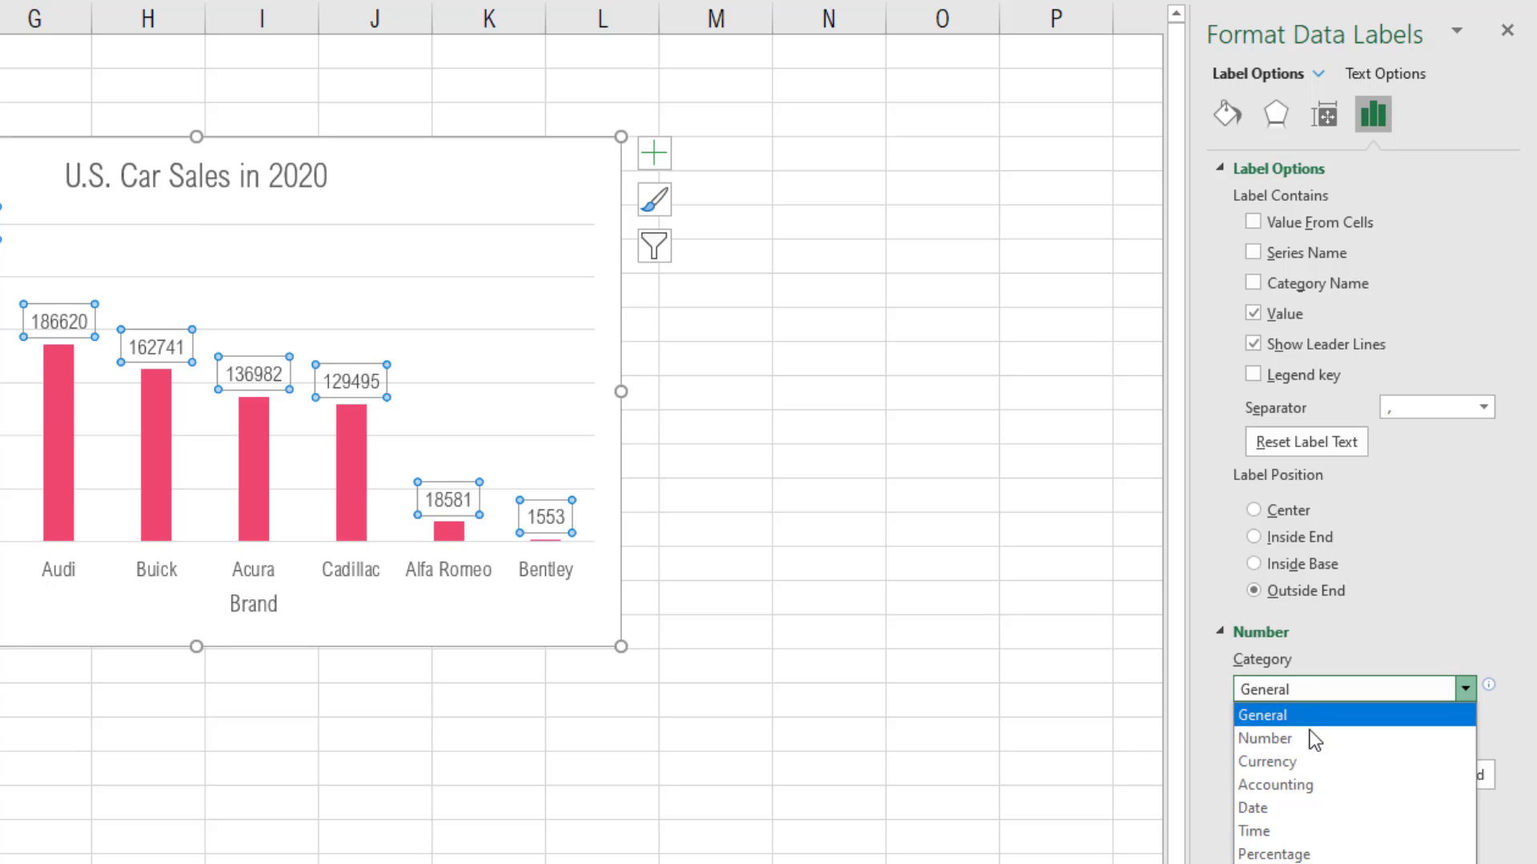
left_click(1309, 732)
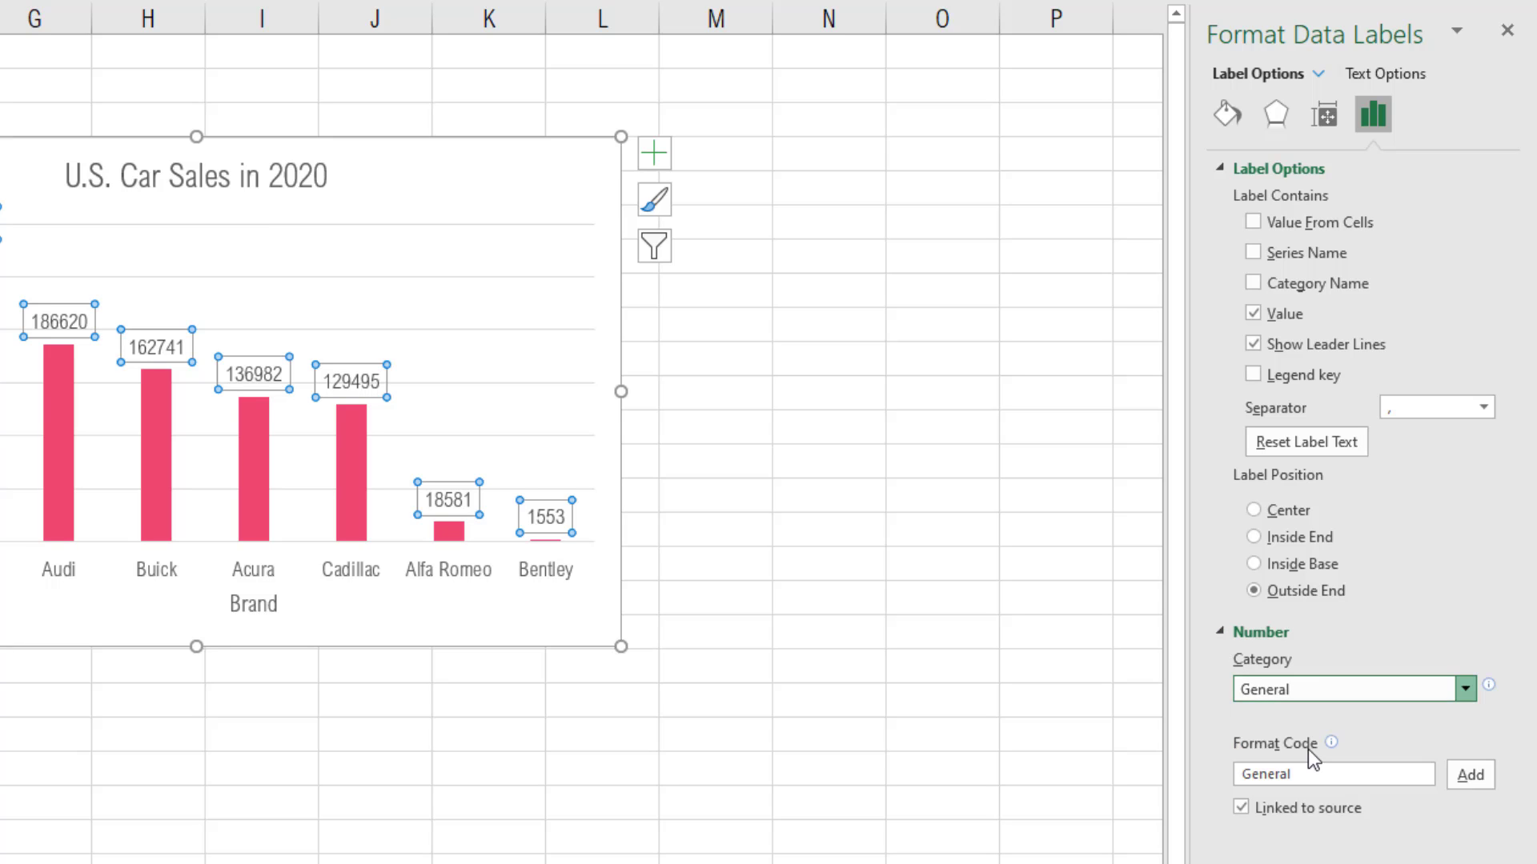
left_click(1377, 688)
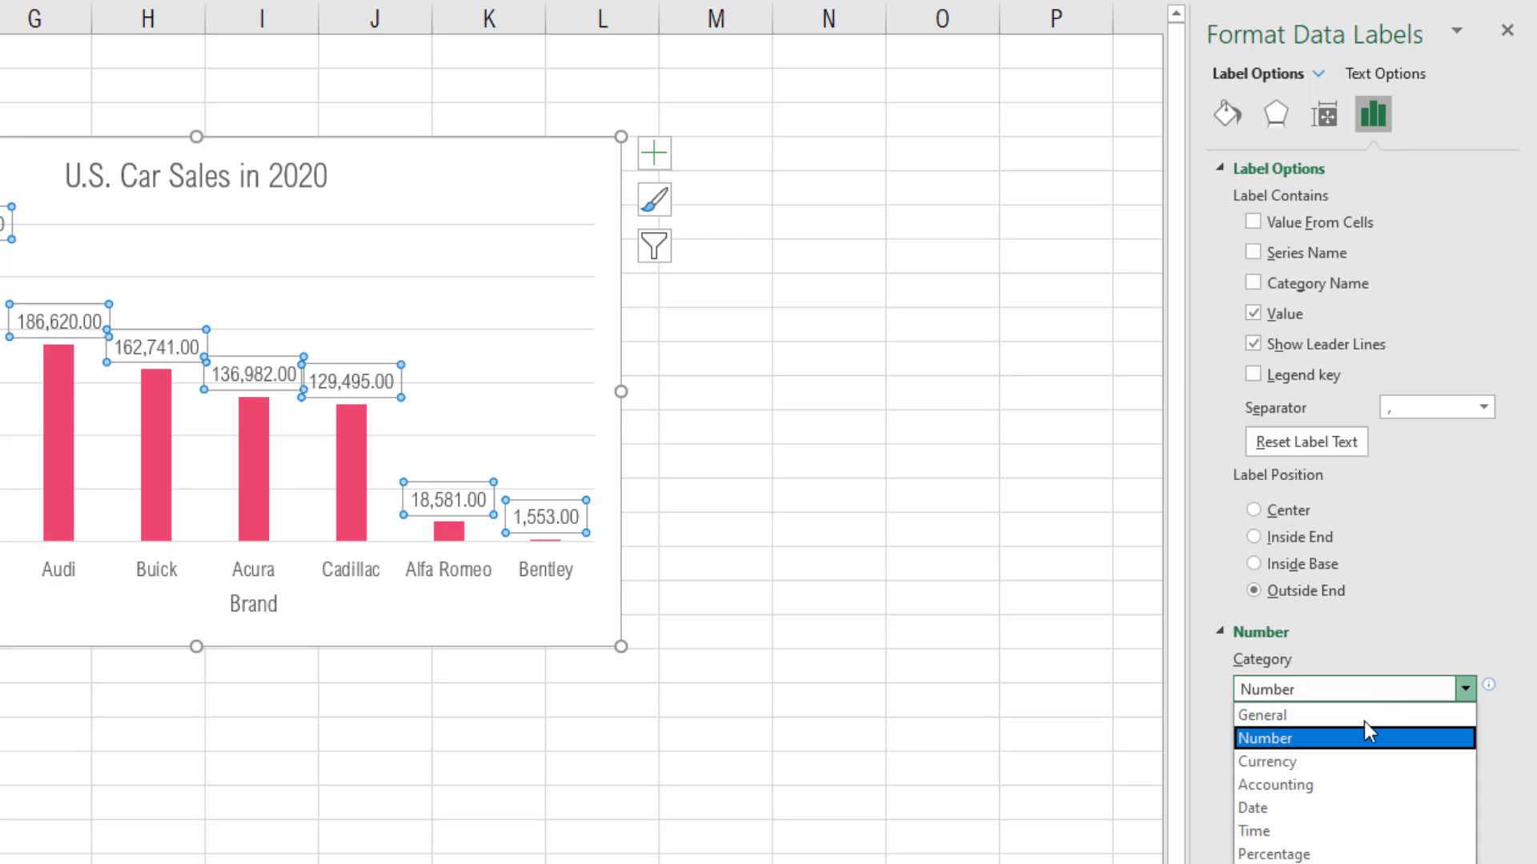
left_click(1347, 764)
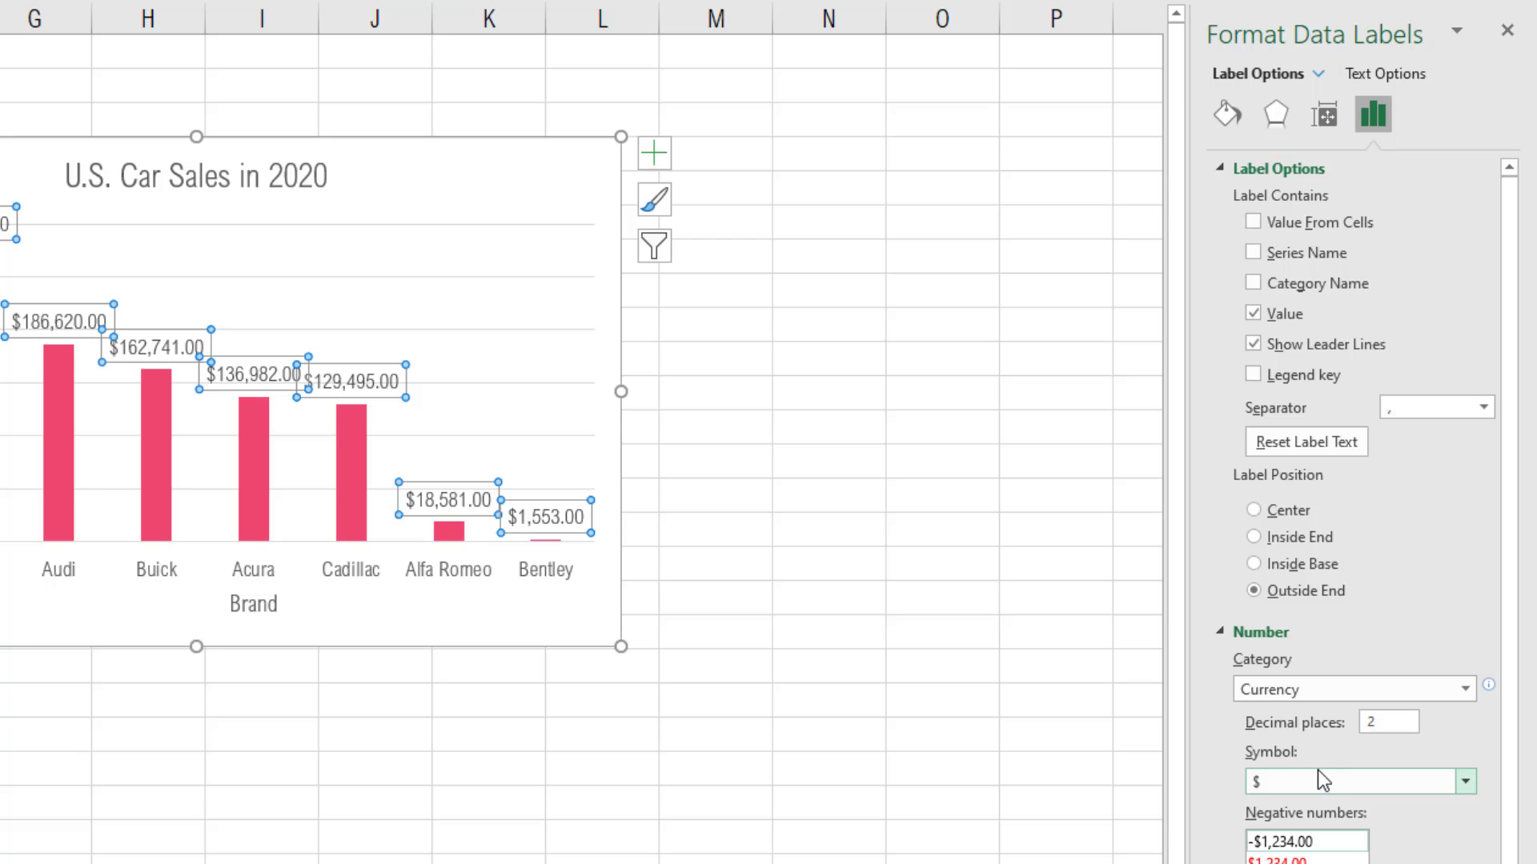
Format the data labels as Number with 0 decimal places and deselect the chart
left_click(1344, 690)
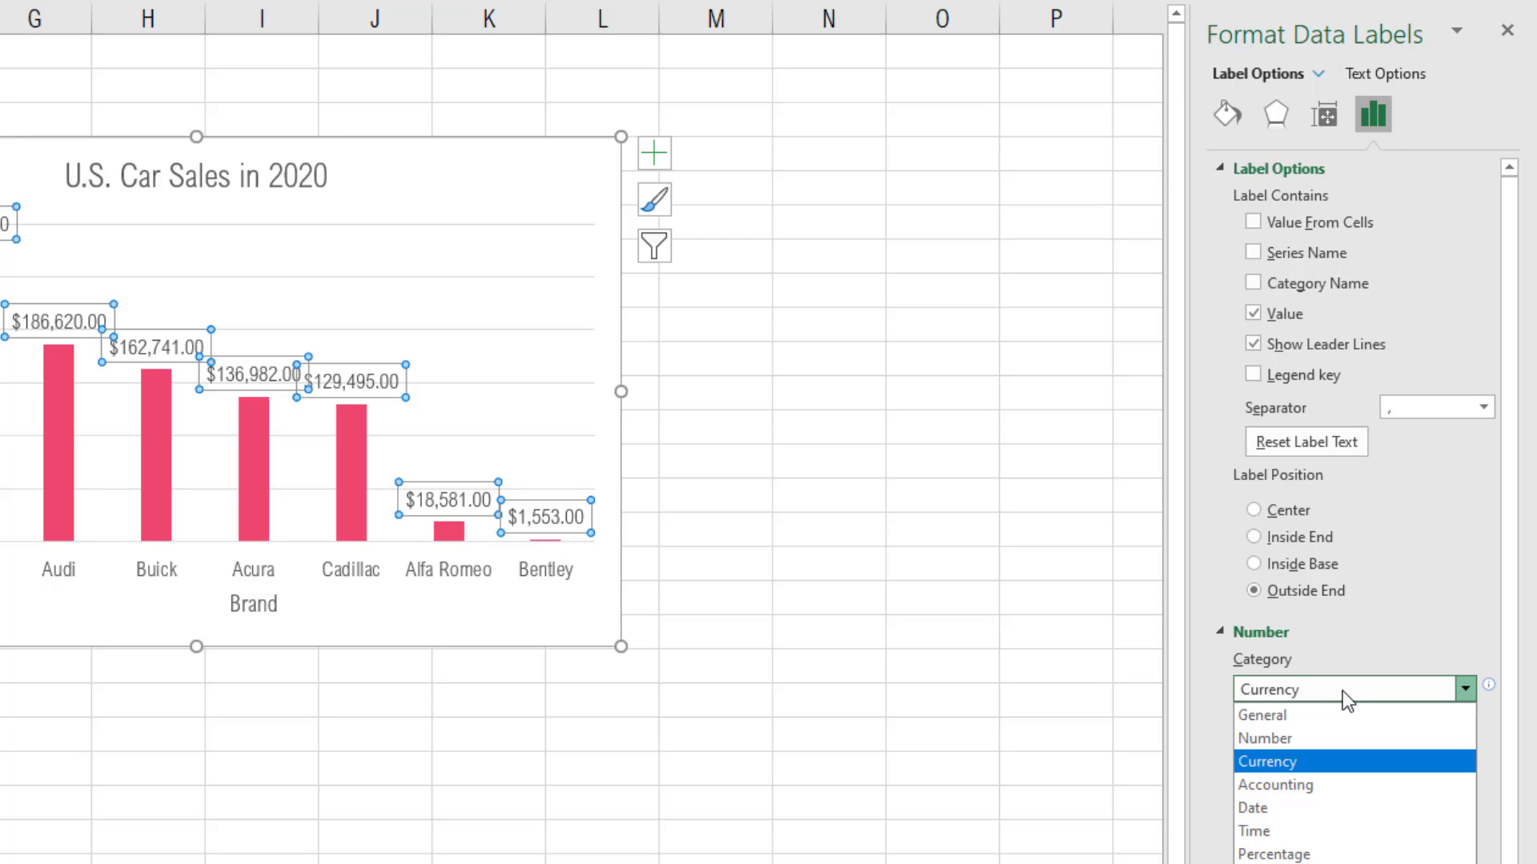
left_click(1322, 744)
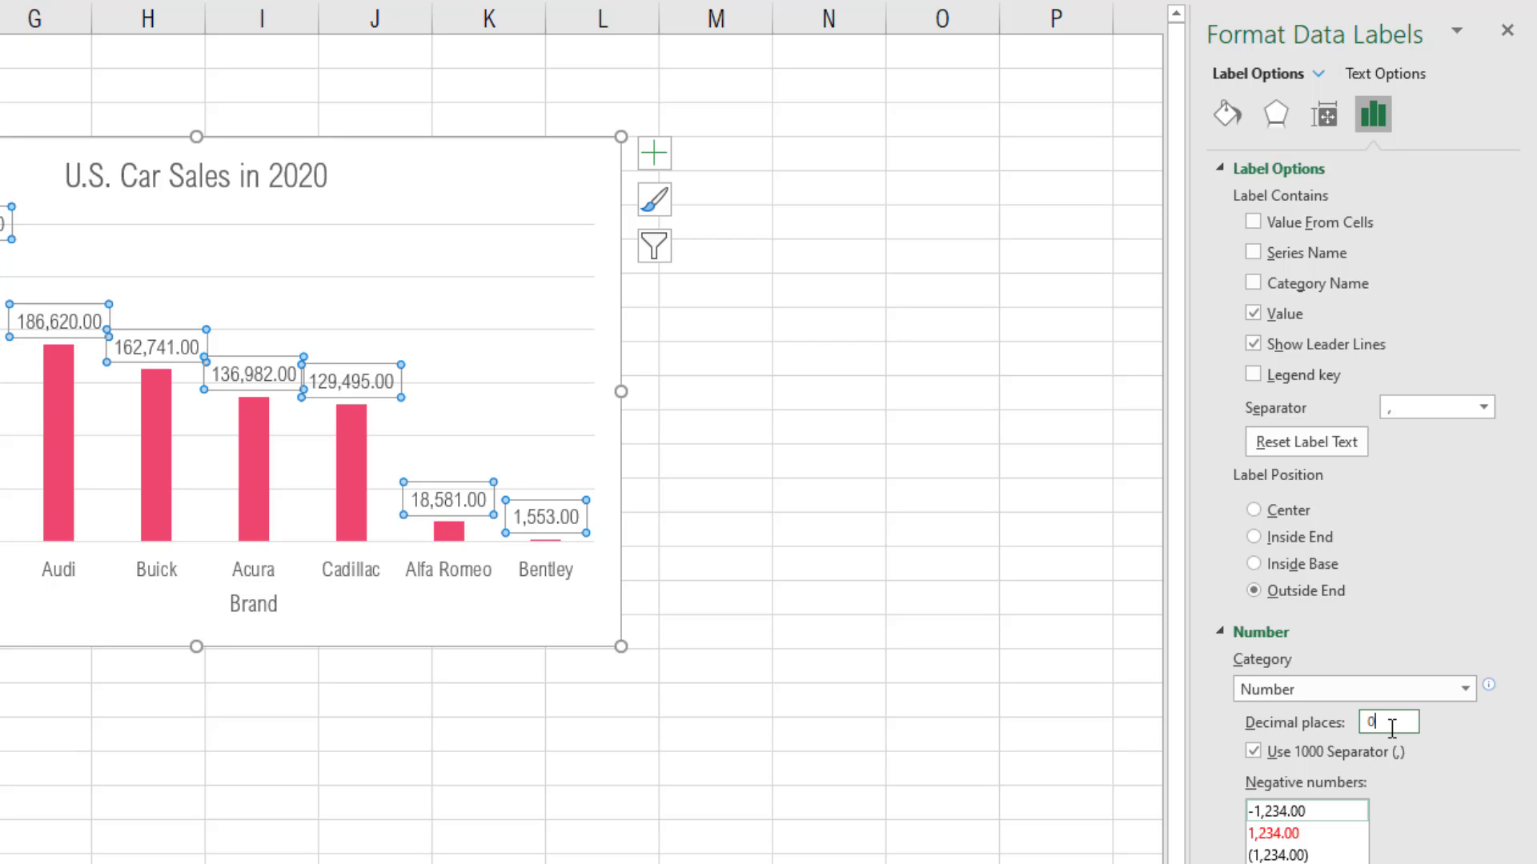
key("Return")
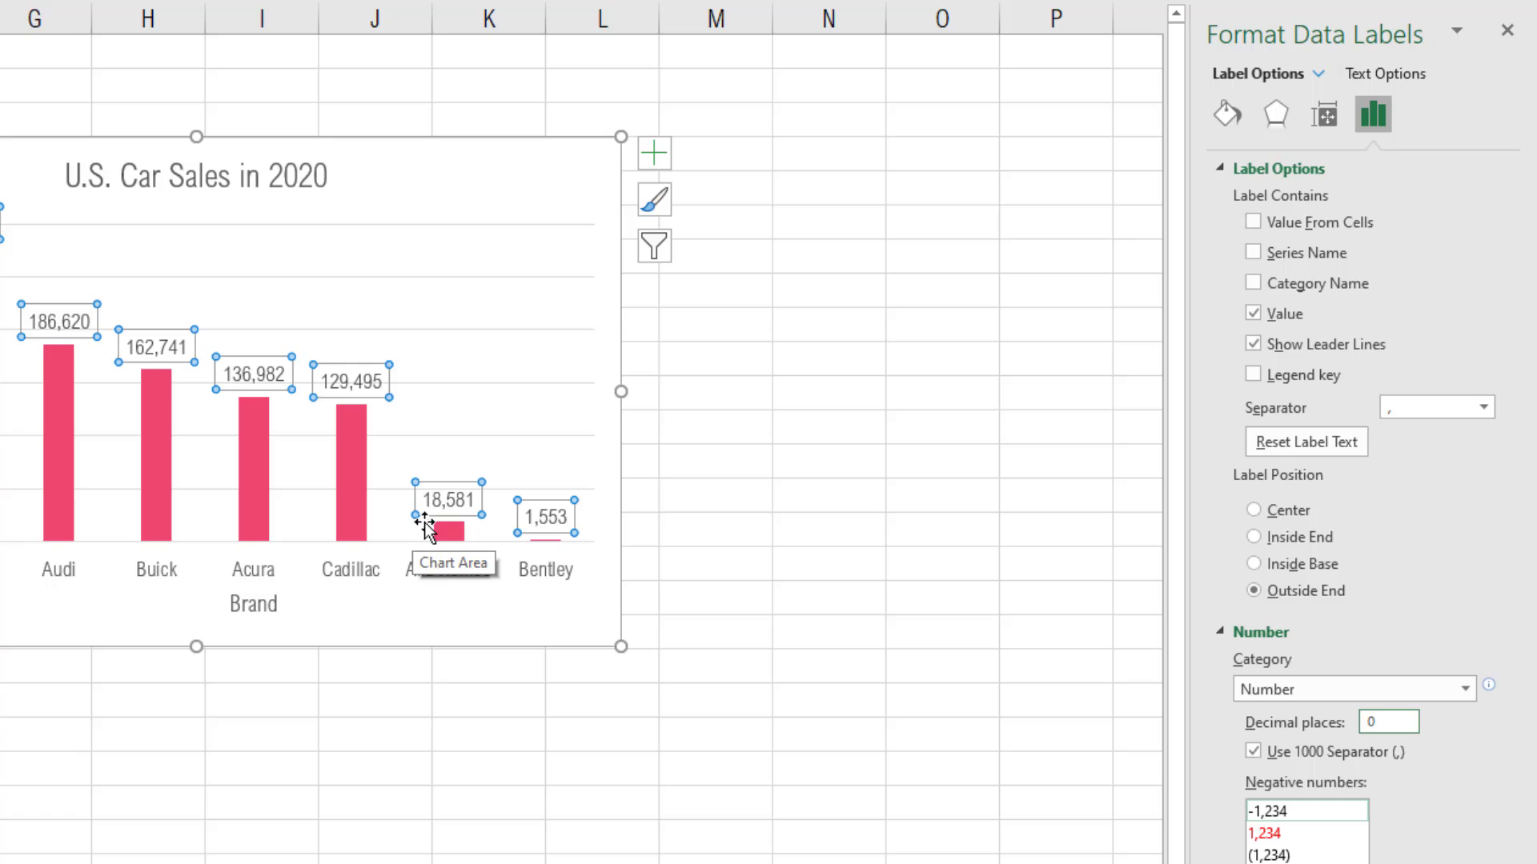
left_click(807, 430)
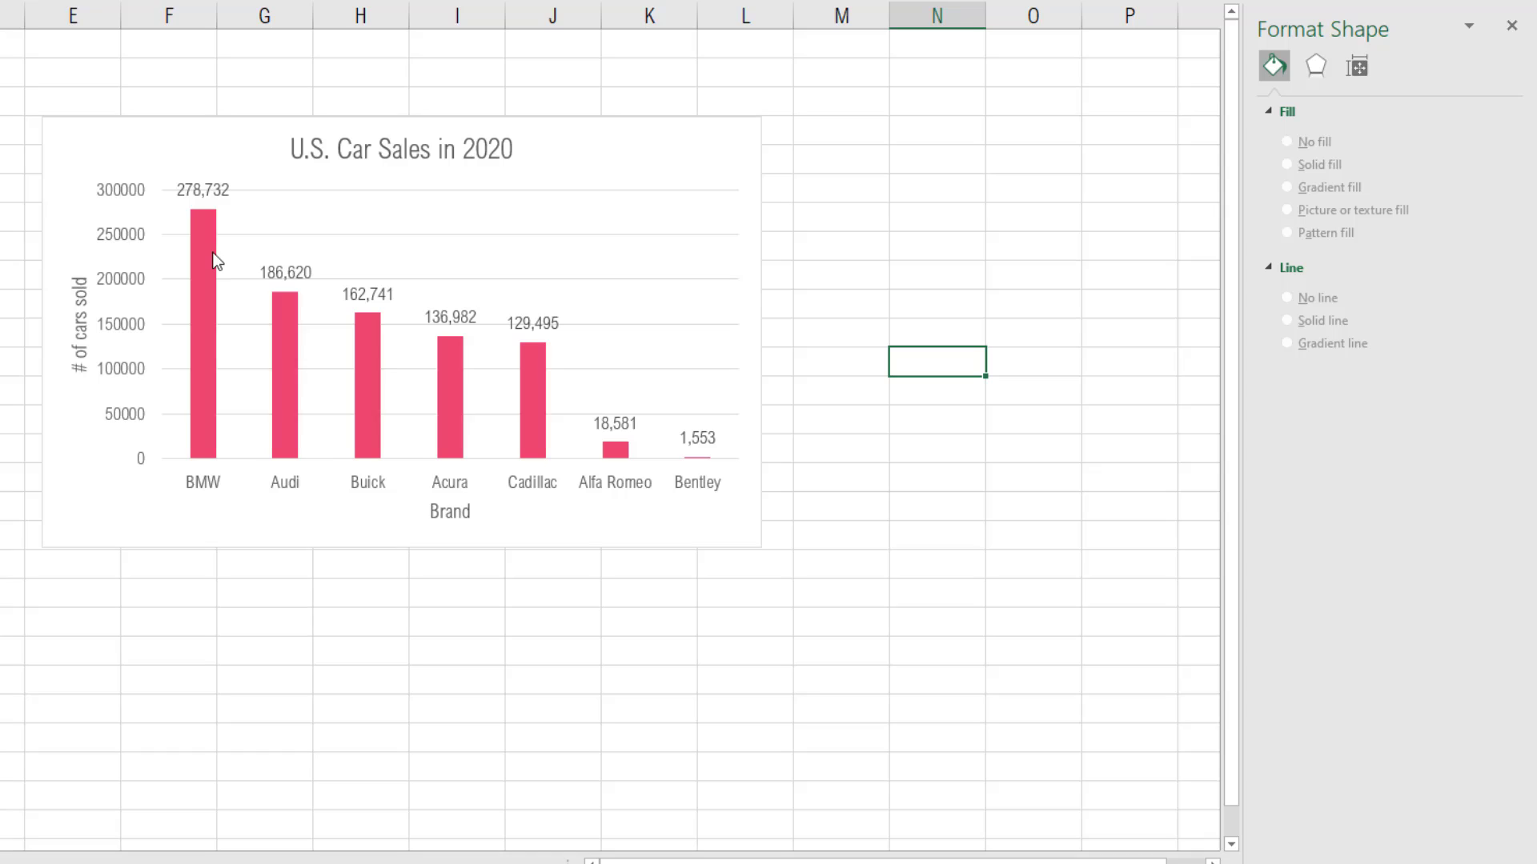
Give the Sales series columns a solid fill in a light turquoise-green theme color and deselect the chart
mouse_move(215, 255)
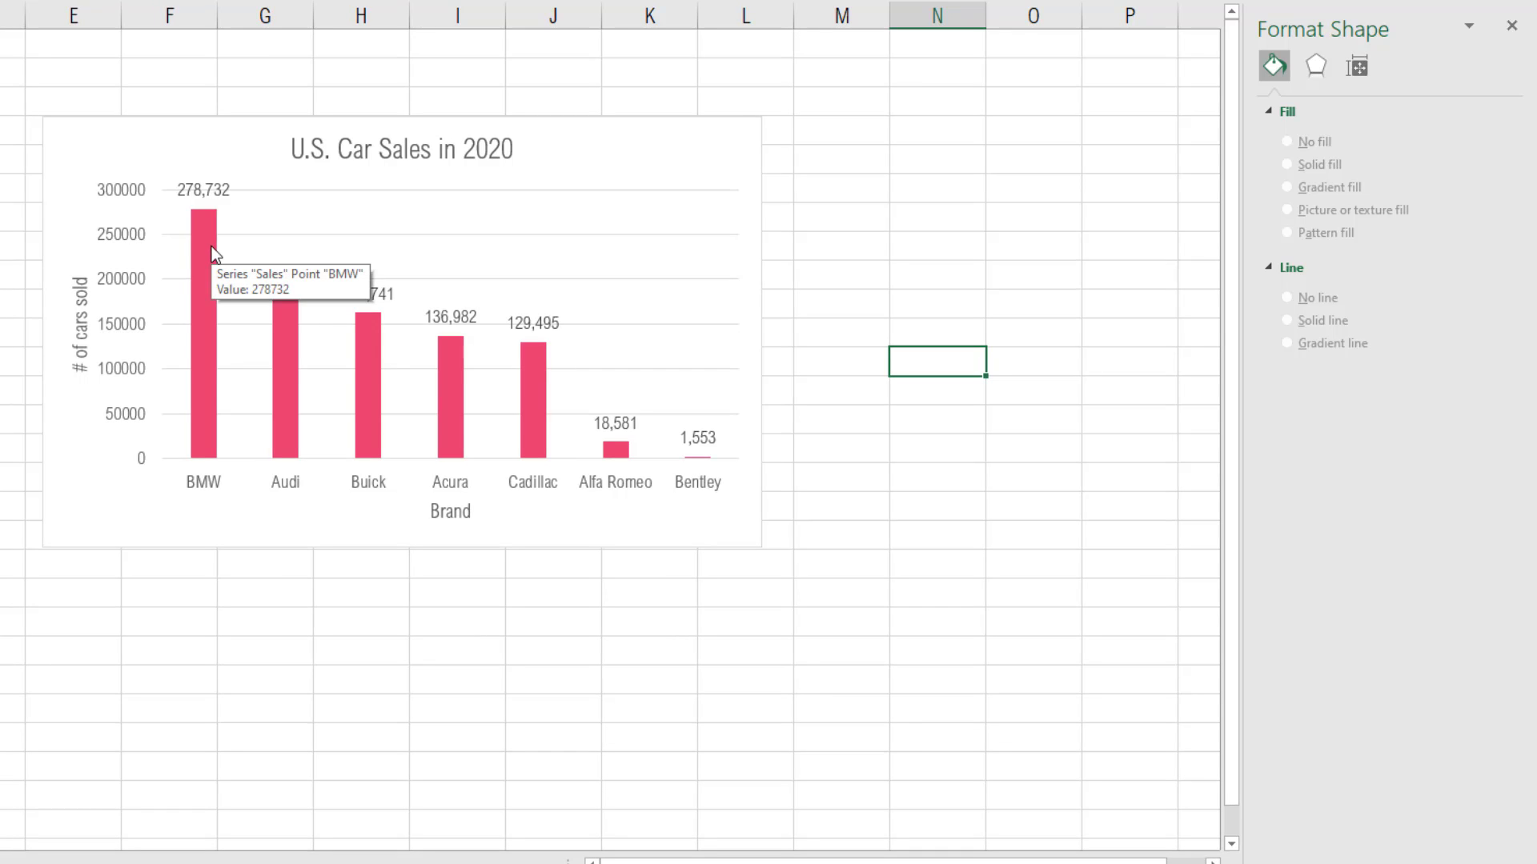
right_click(214, 255)
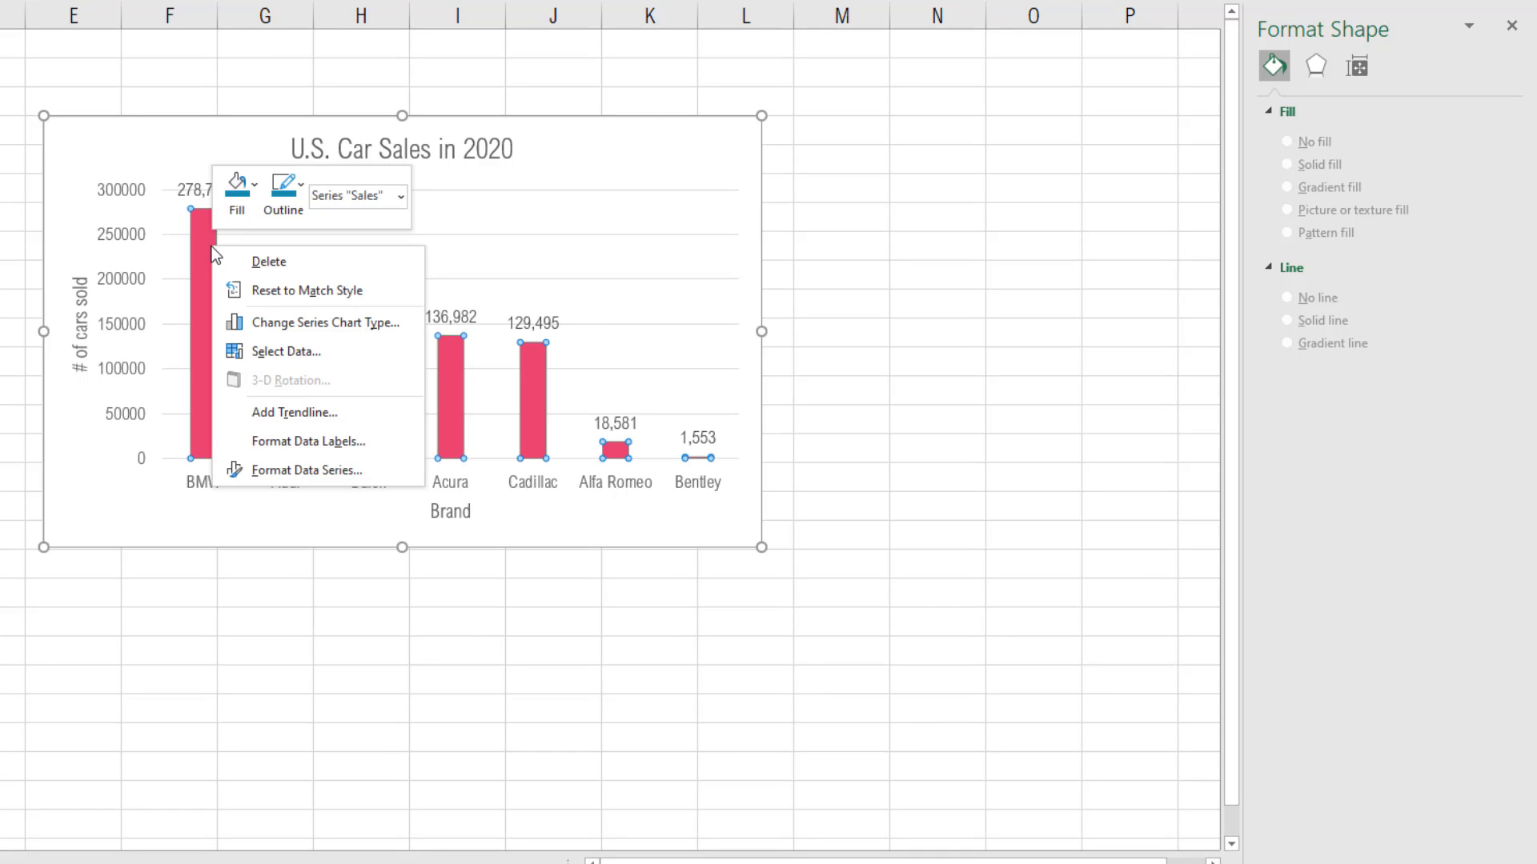
left_click(369, 472)
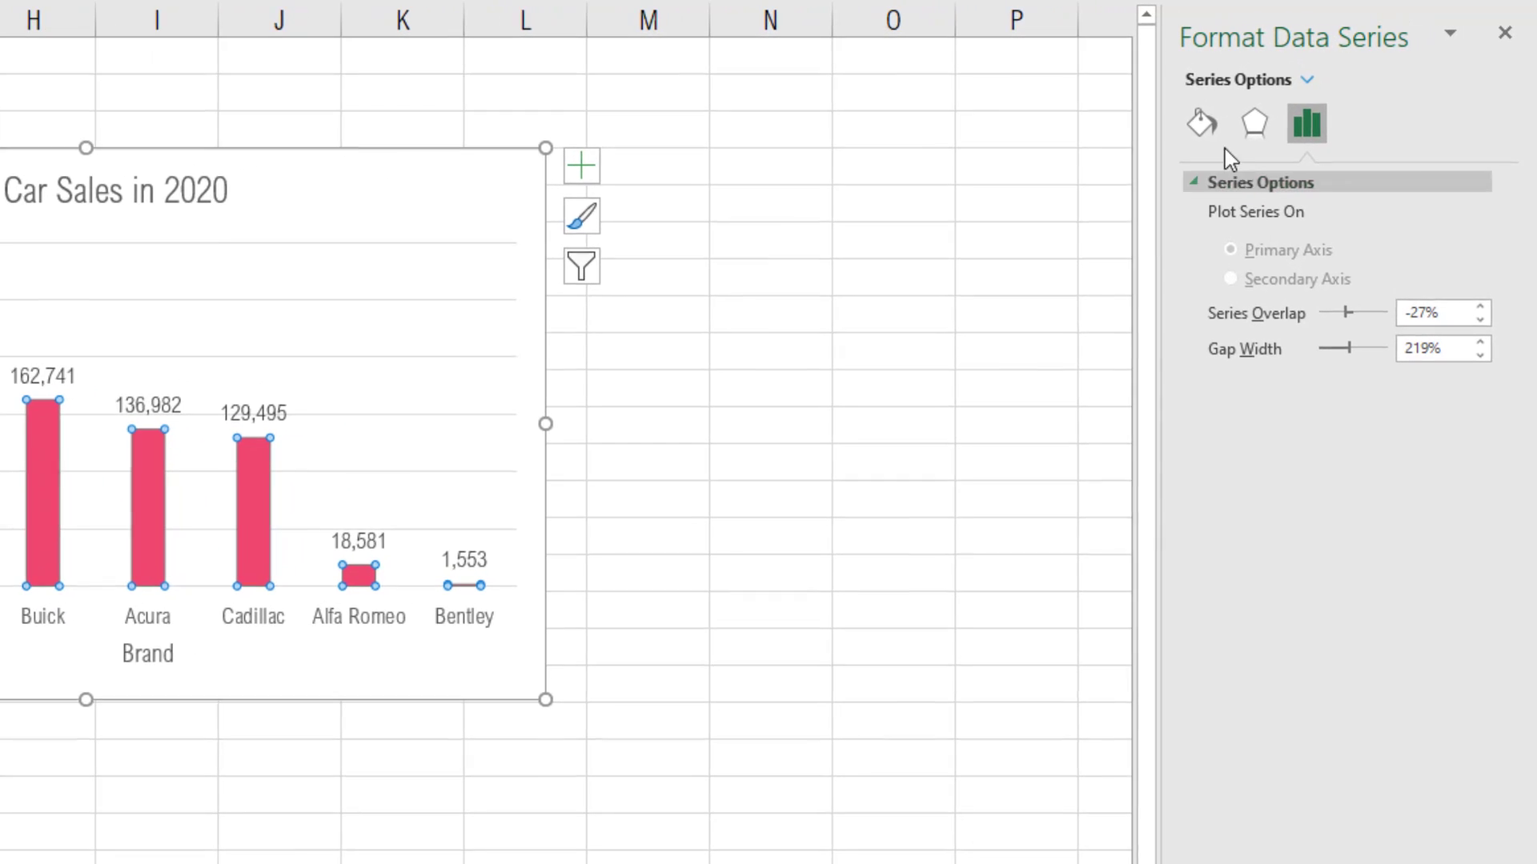
left_click(1209, 136)
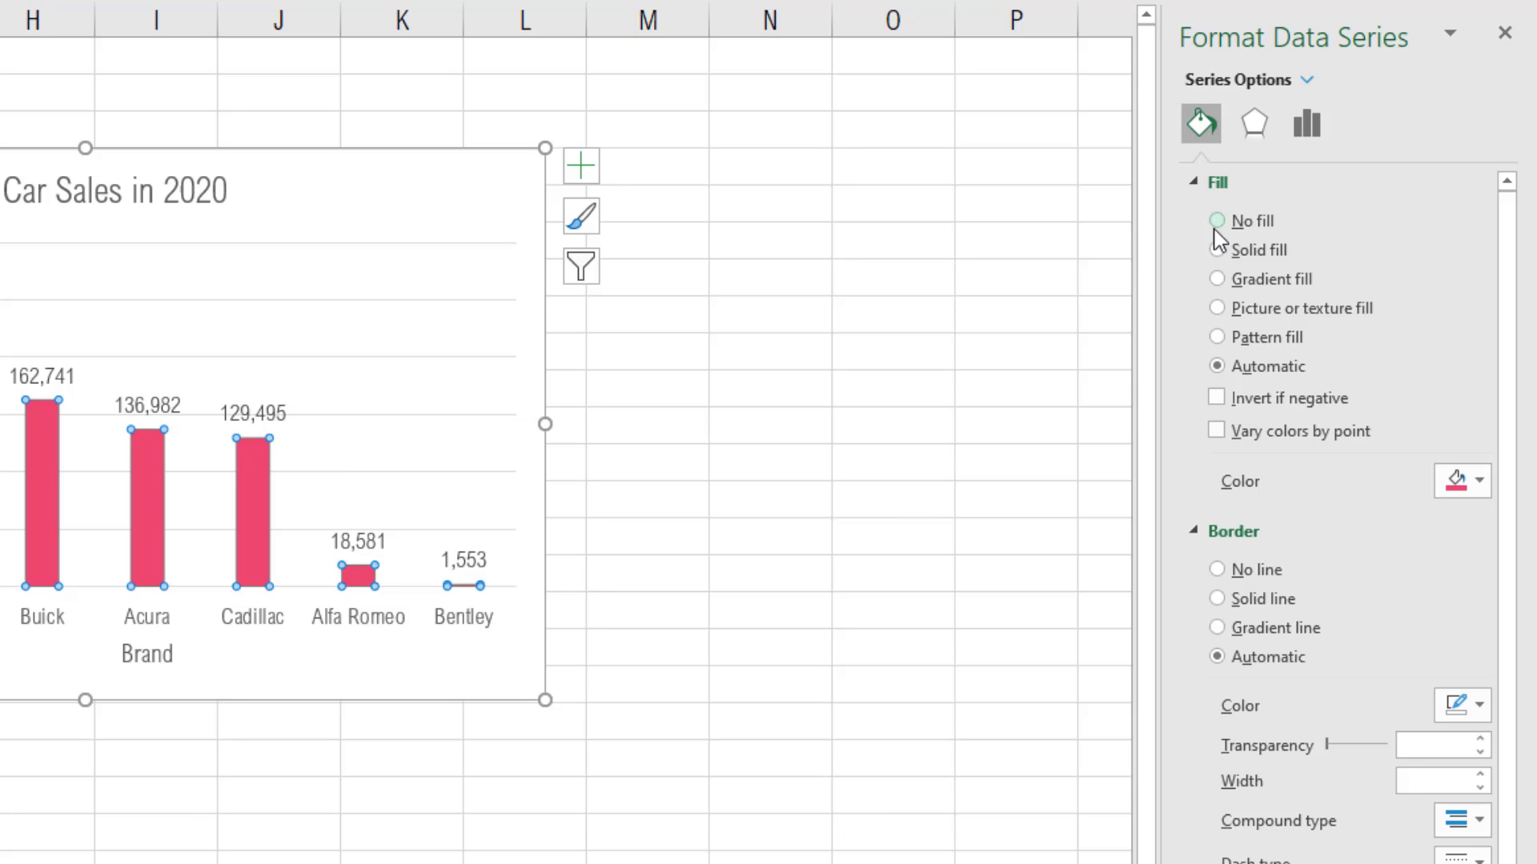
left_click(1279, 249)
left_click(1479, 482)
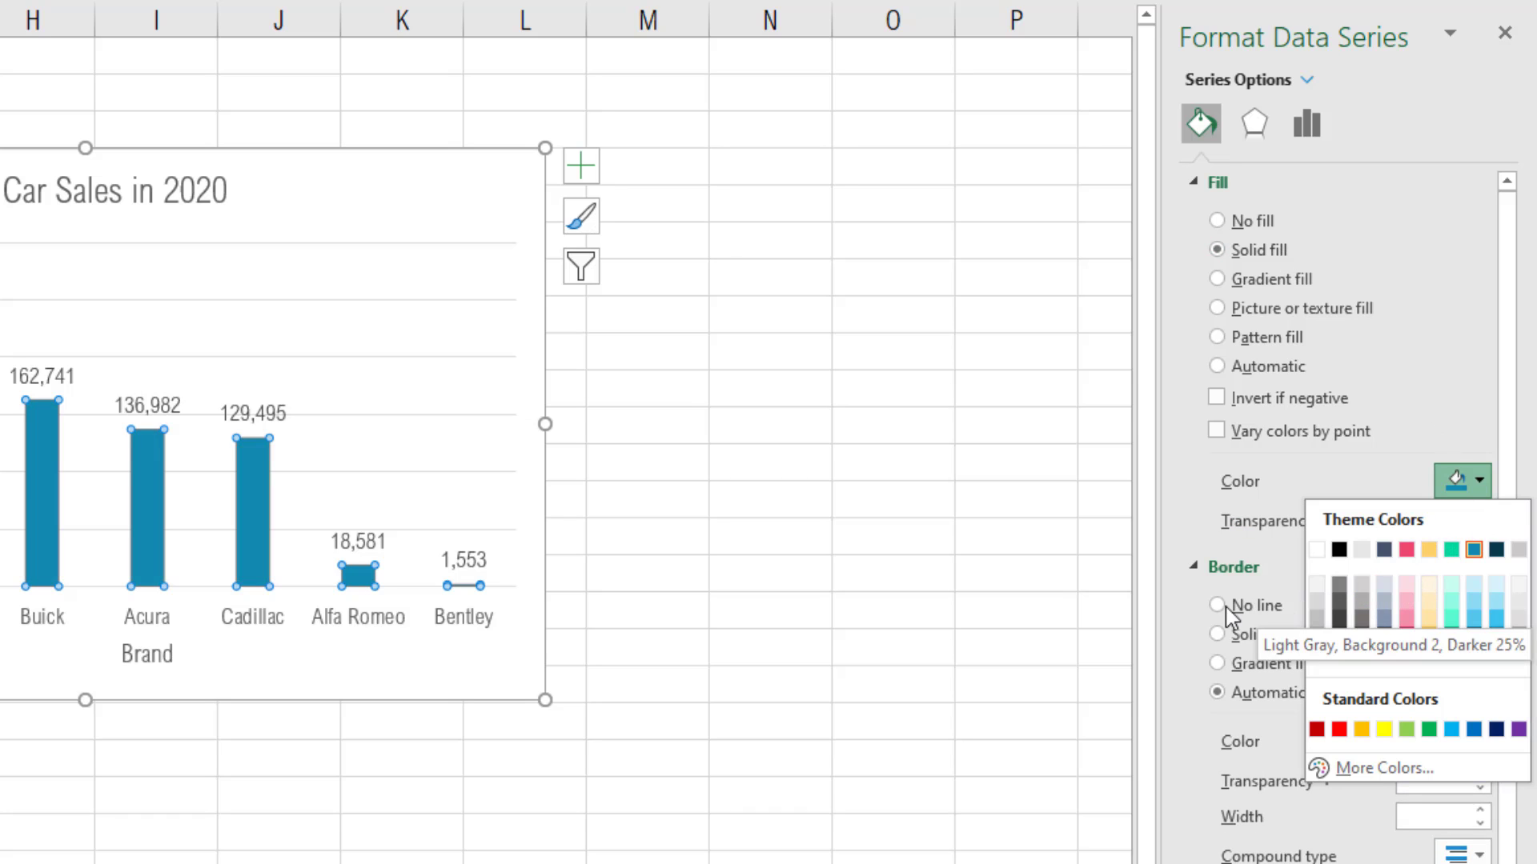
left_click(1454, 621)
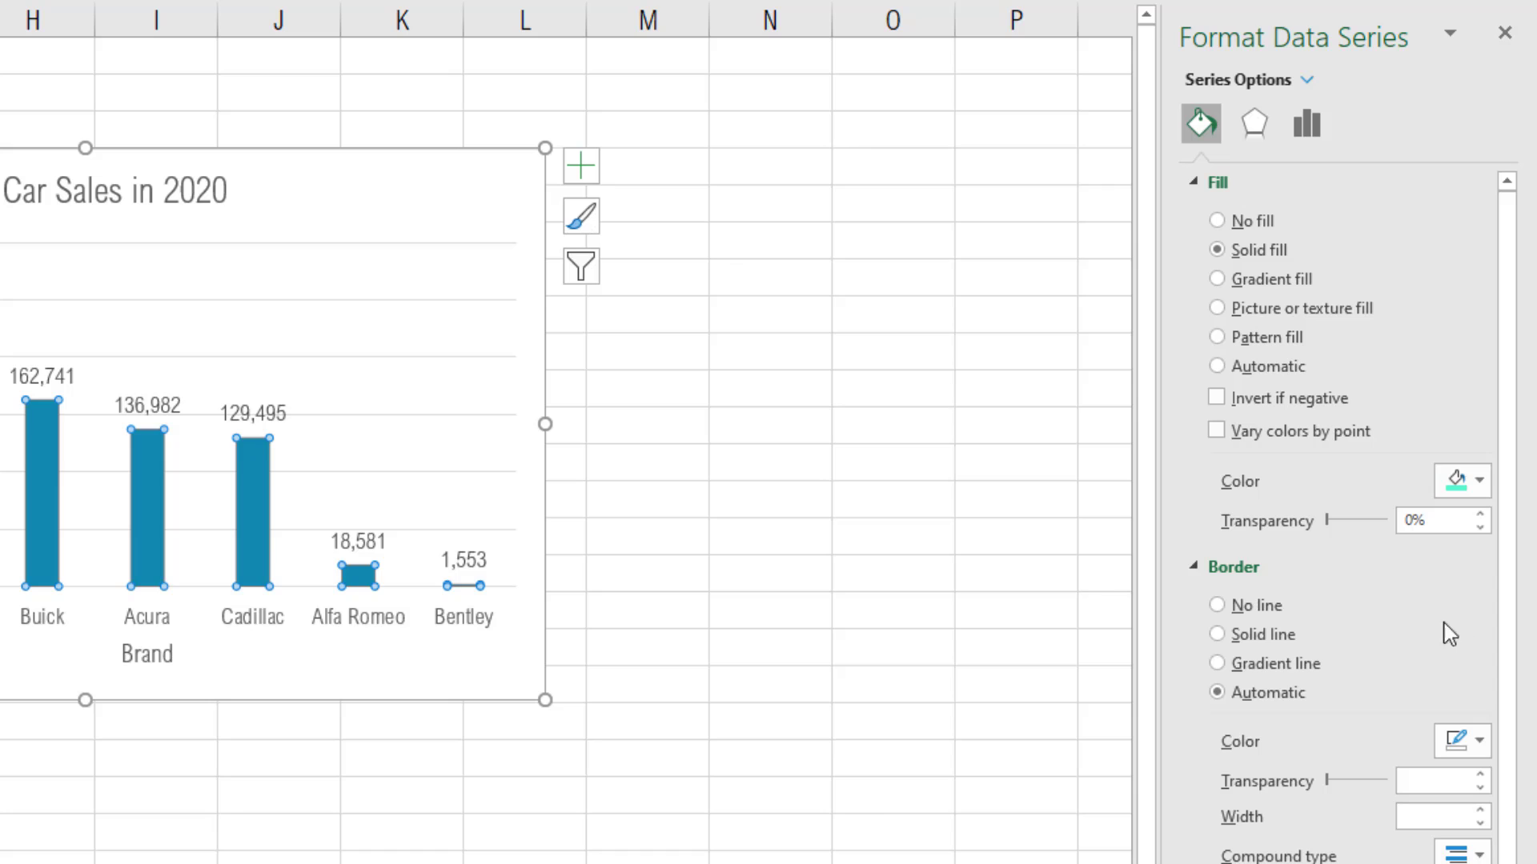
left_click(772, 505)
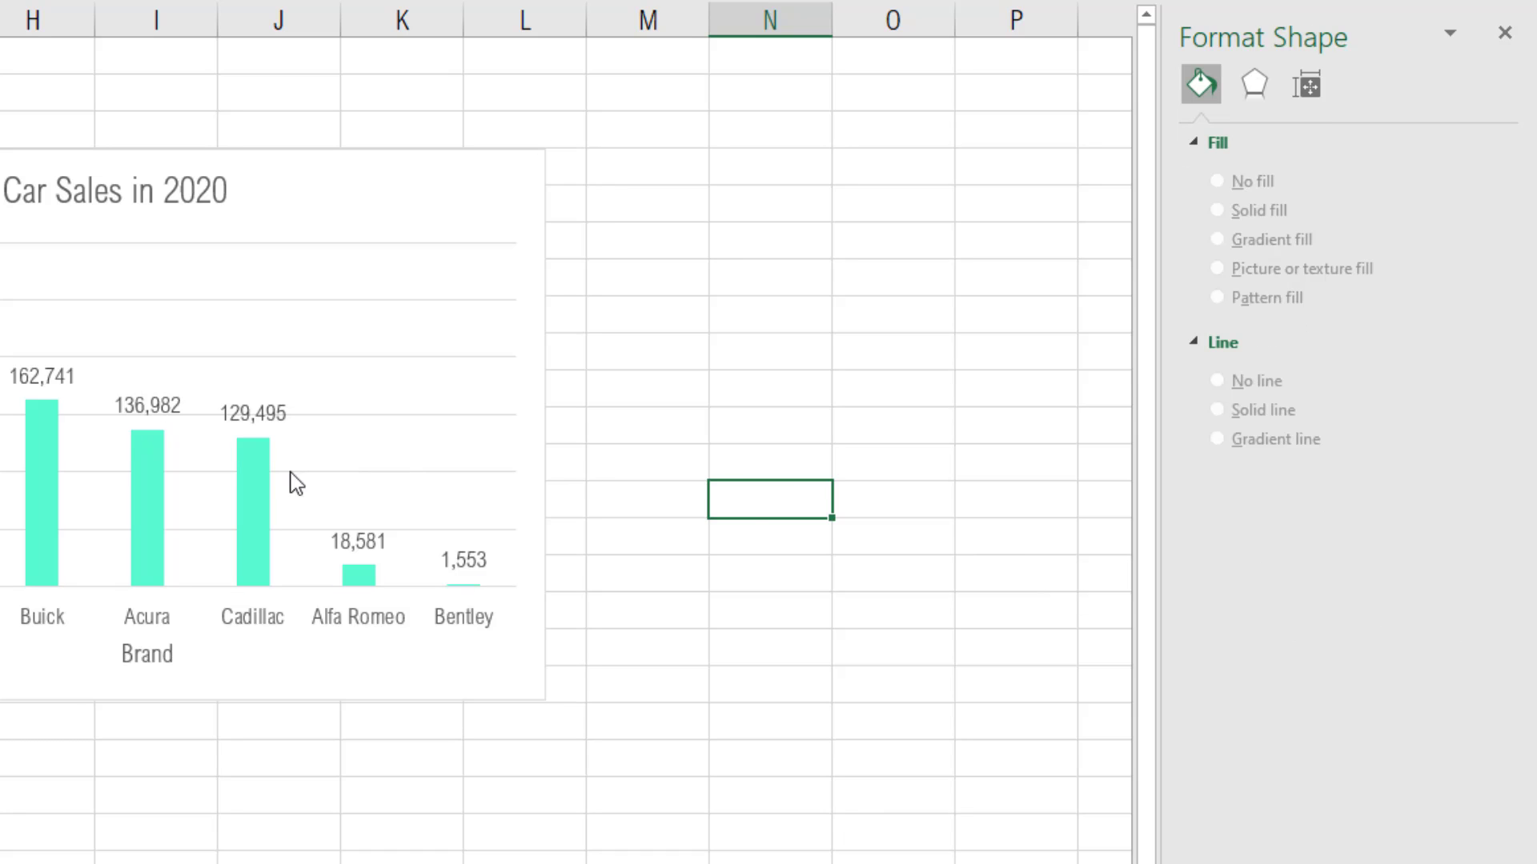
Examine the fill and effects options of the Sales series and the formatting options of the vertical value axis, leaving the chart deselected
left_click(270, 452)
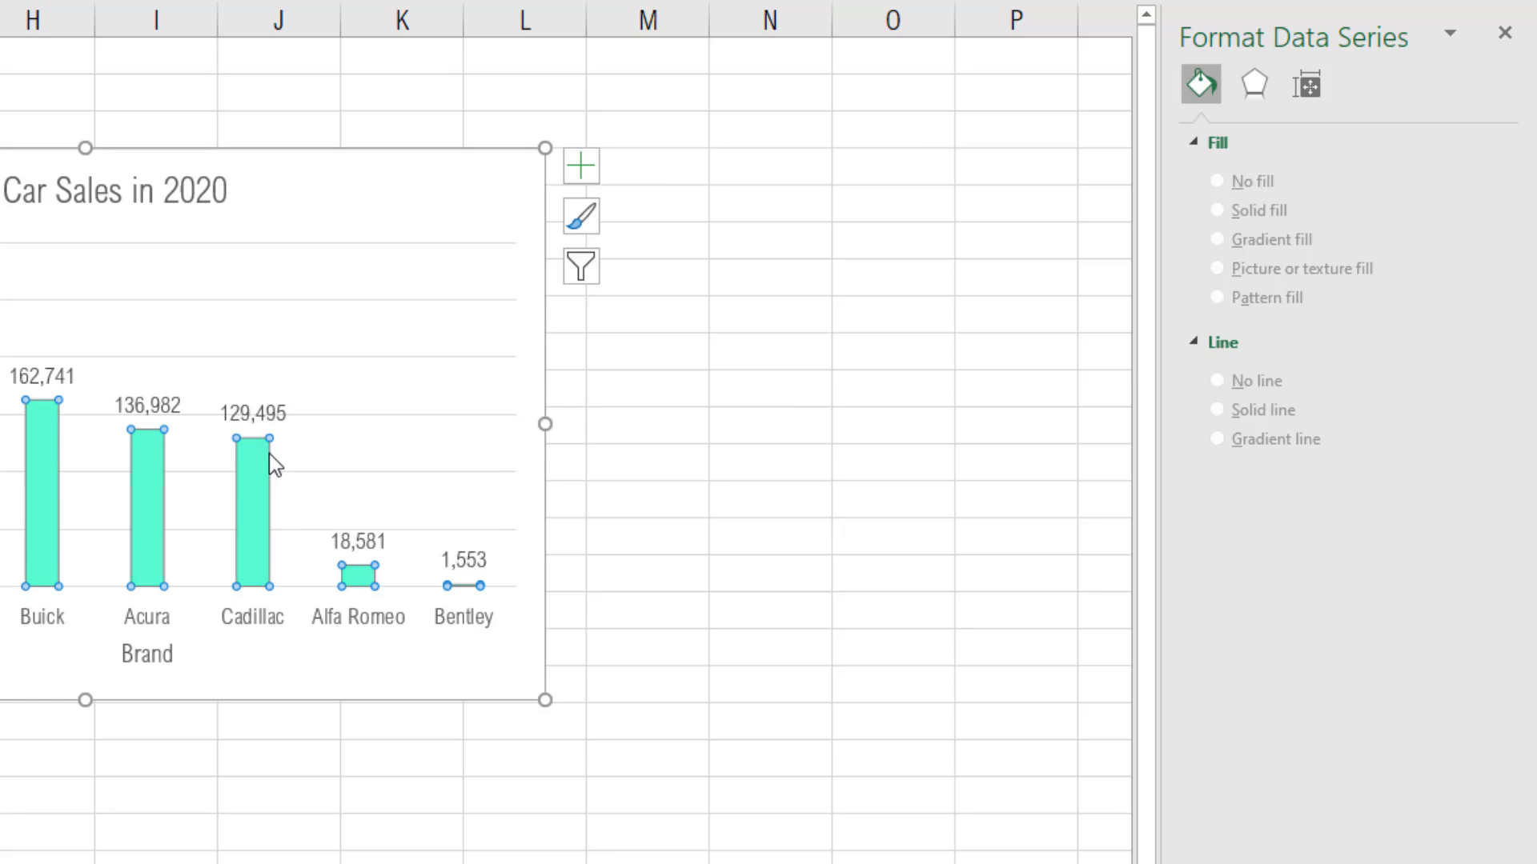
left_click(1253, 130)
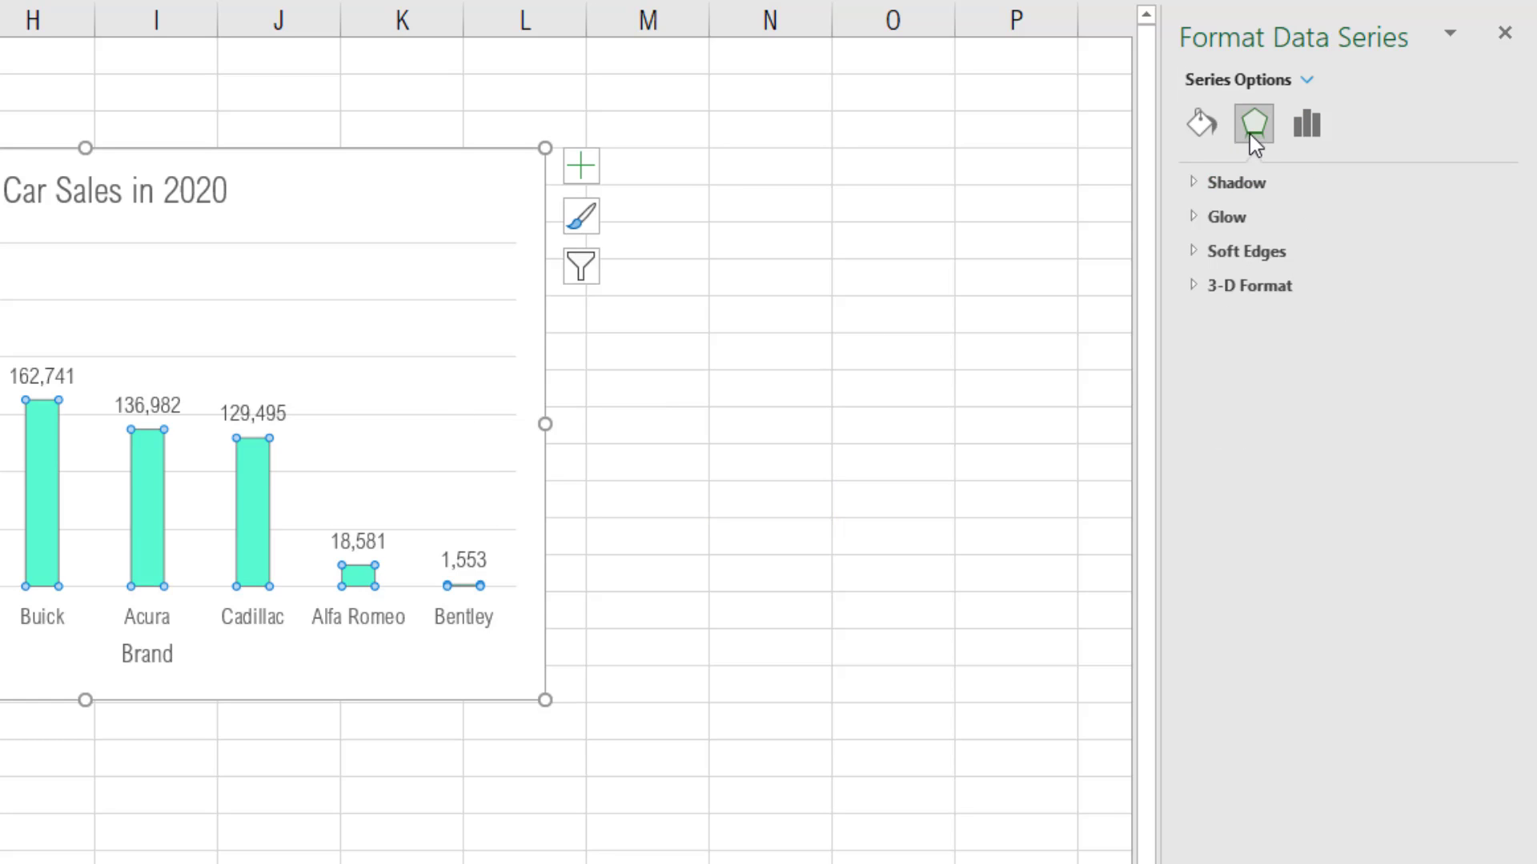
left_click(1200, 125)
left_click(1303, 85)
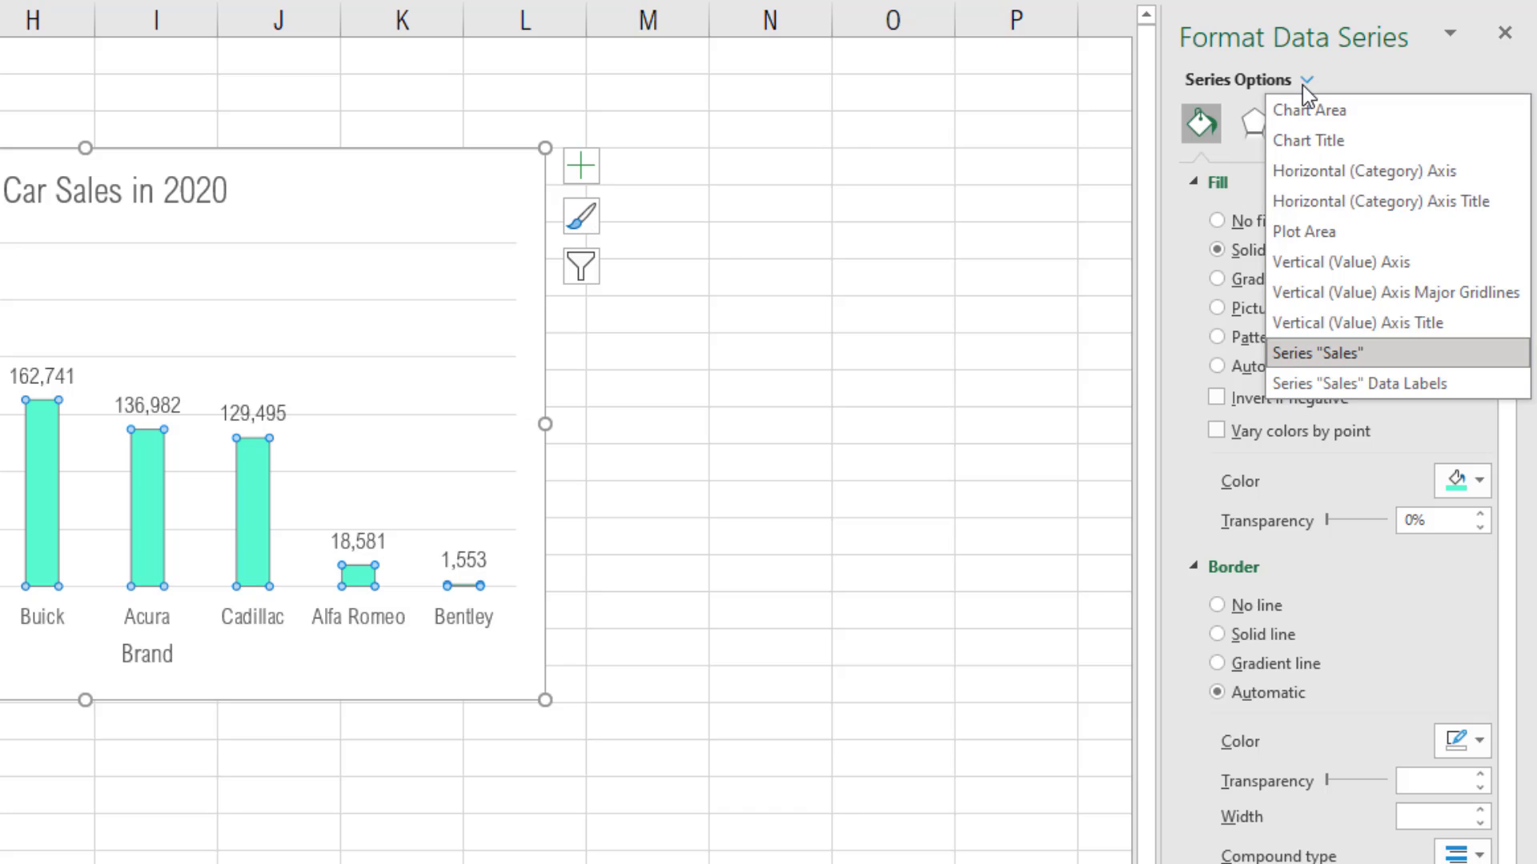
left_click(1304, 263)
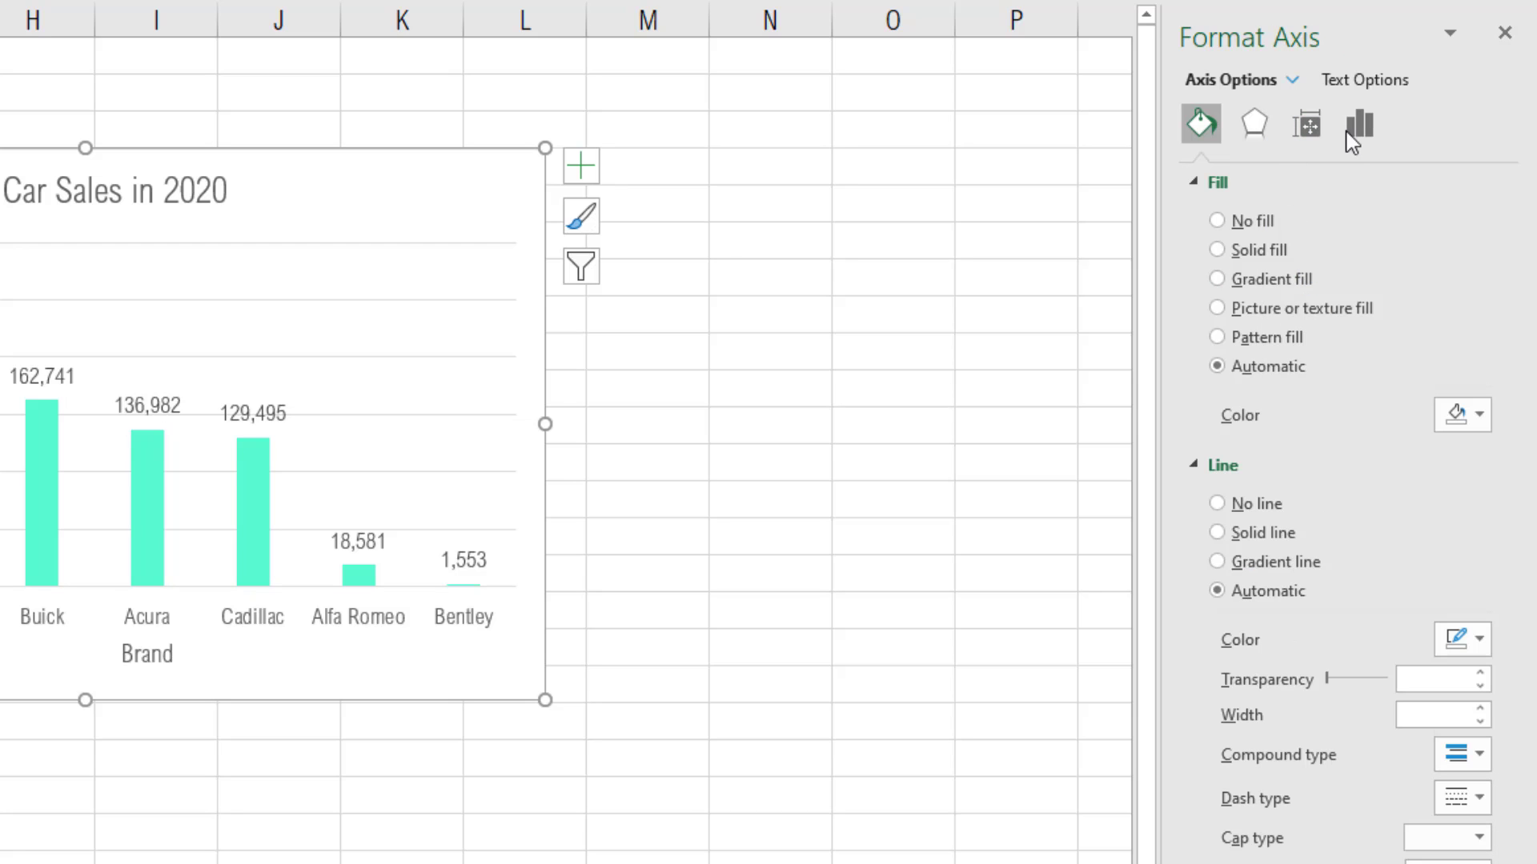
left_click(1358, 126)
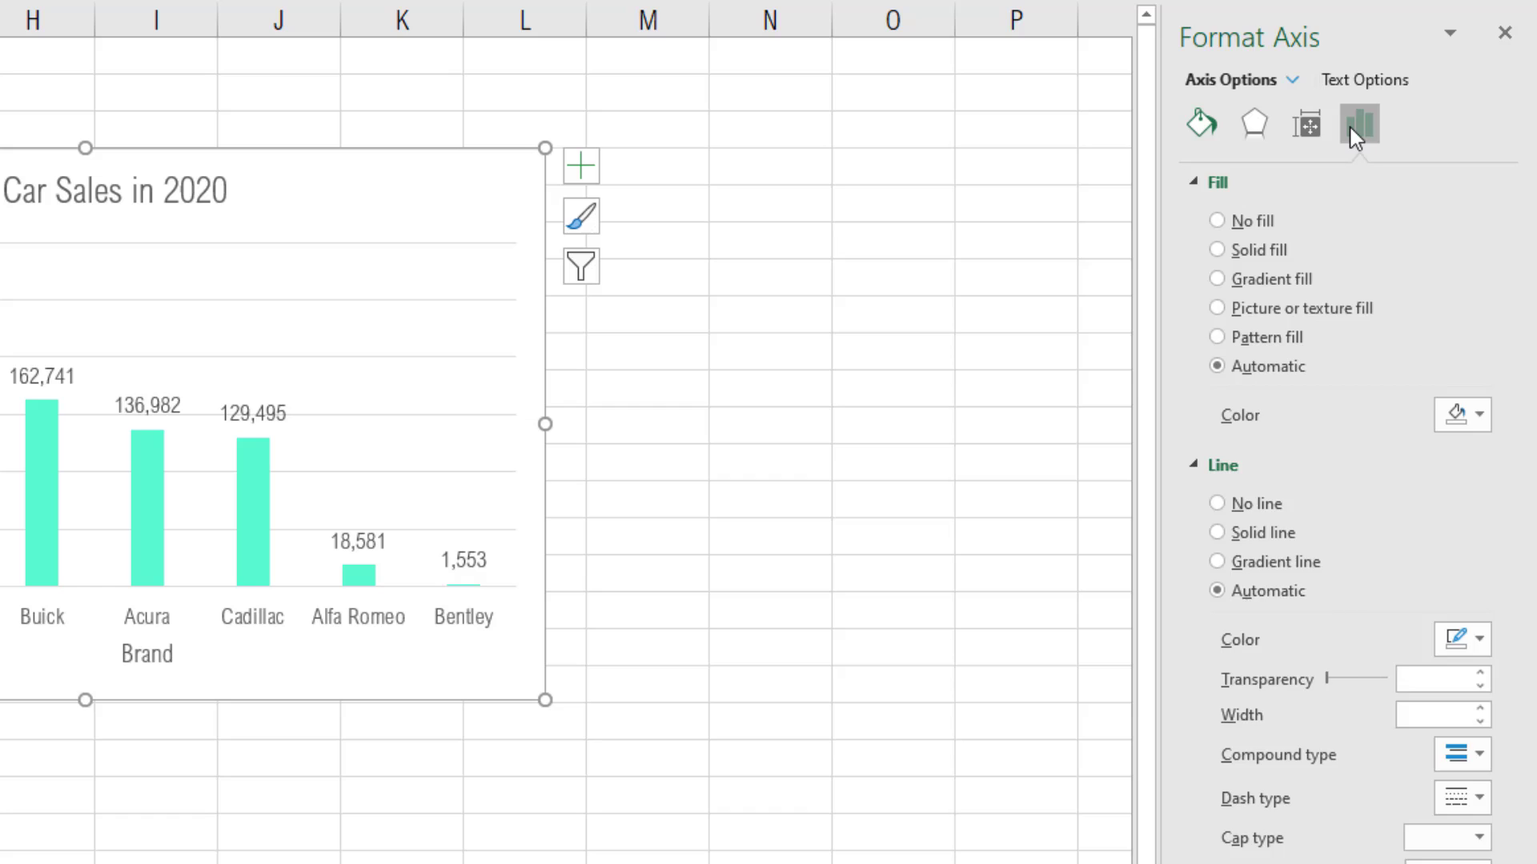
left_click(1210, 138)
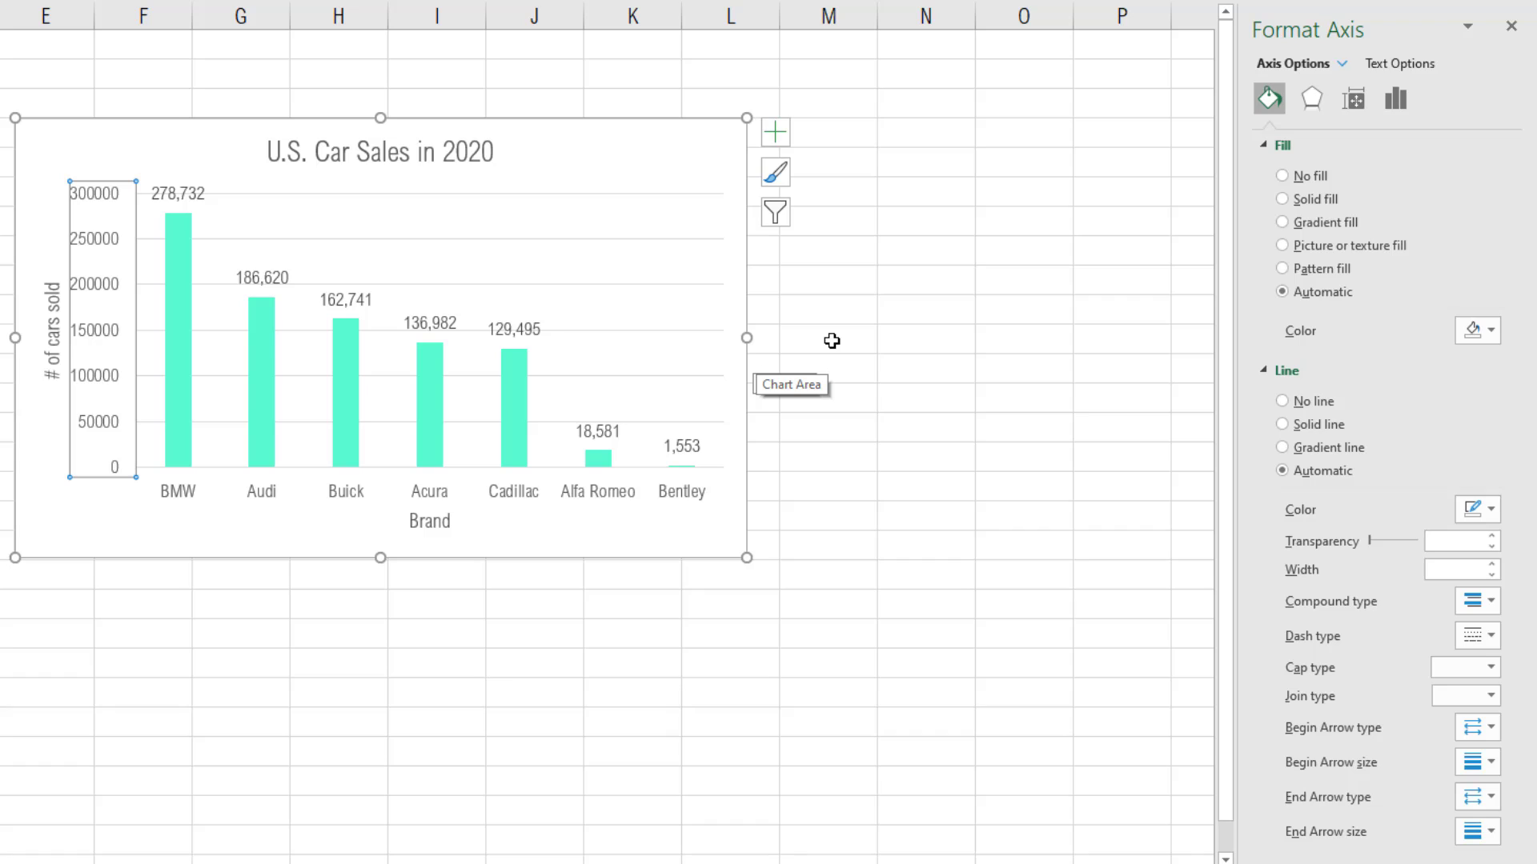
left_click(832, 340)
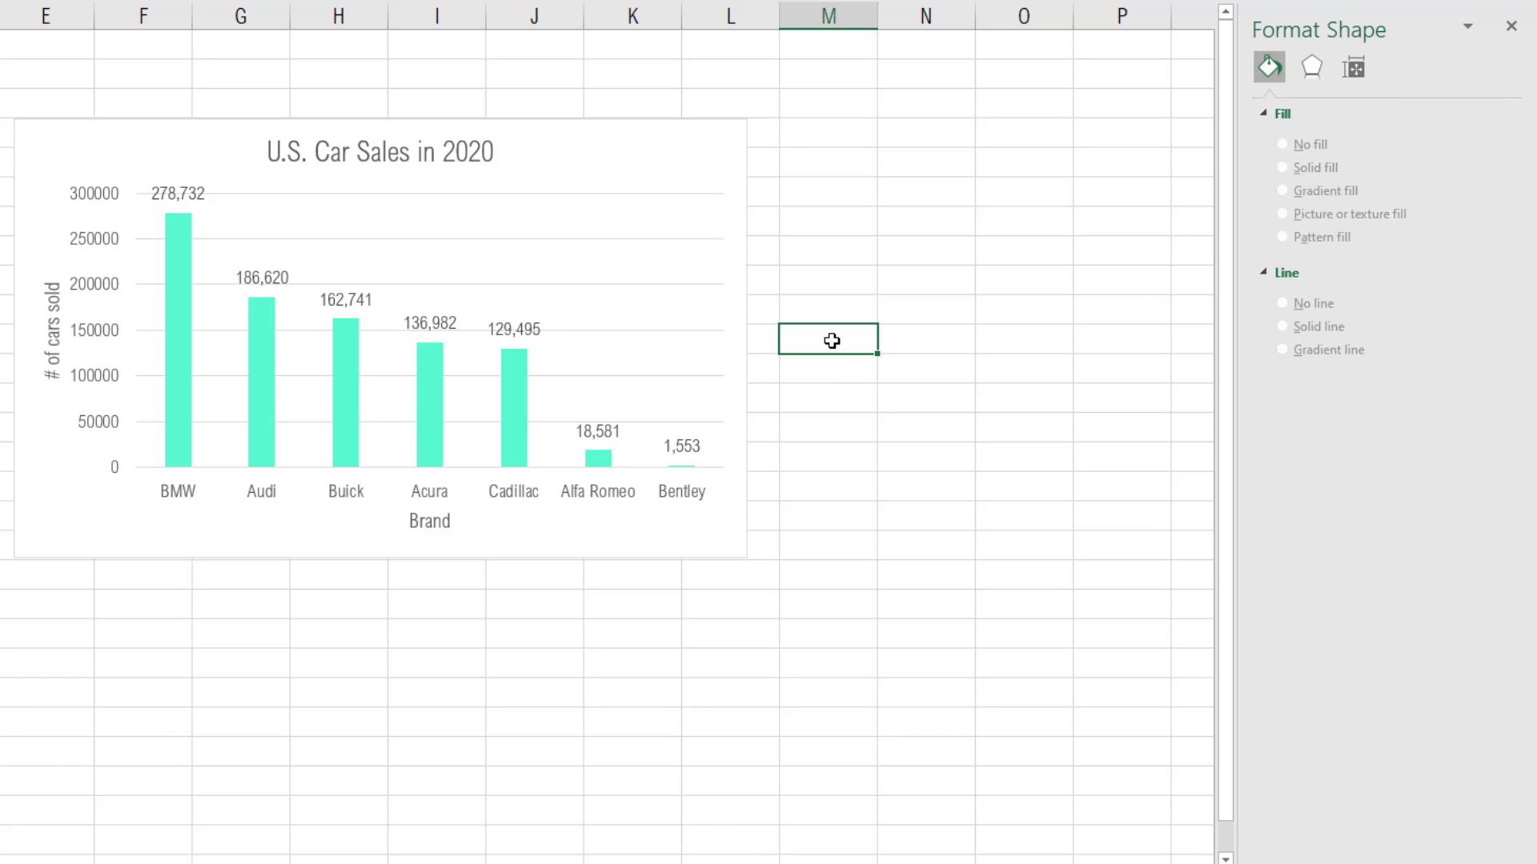